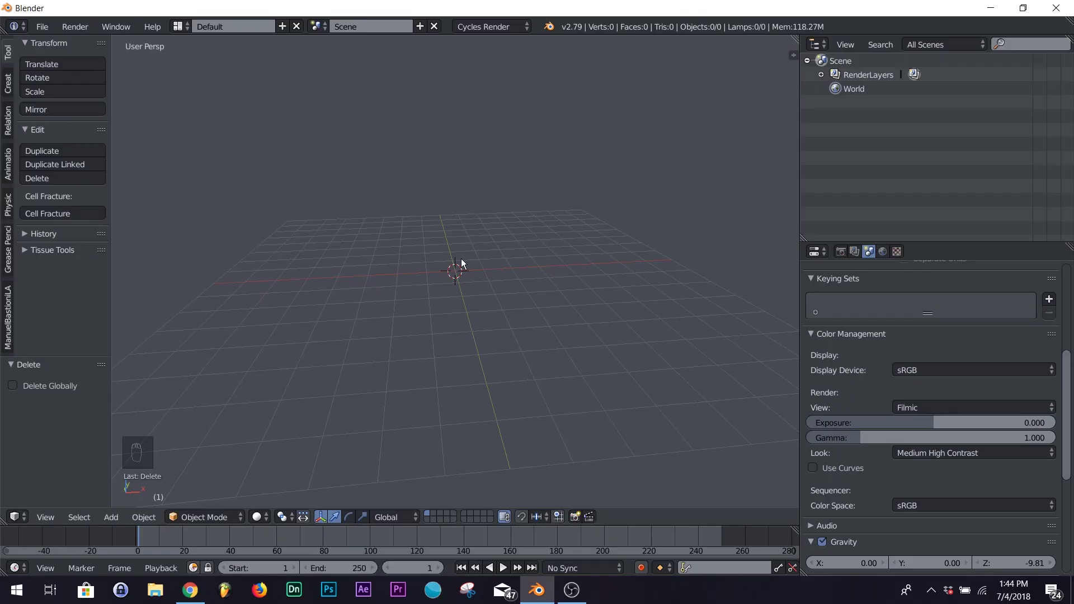
Add an ico sphere with 2 subdivisions and size 1.000 at the scene's origin
key(shift+a)
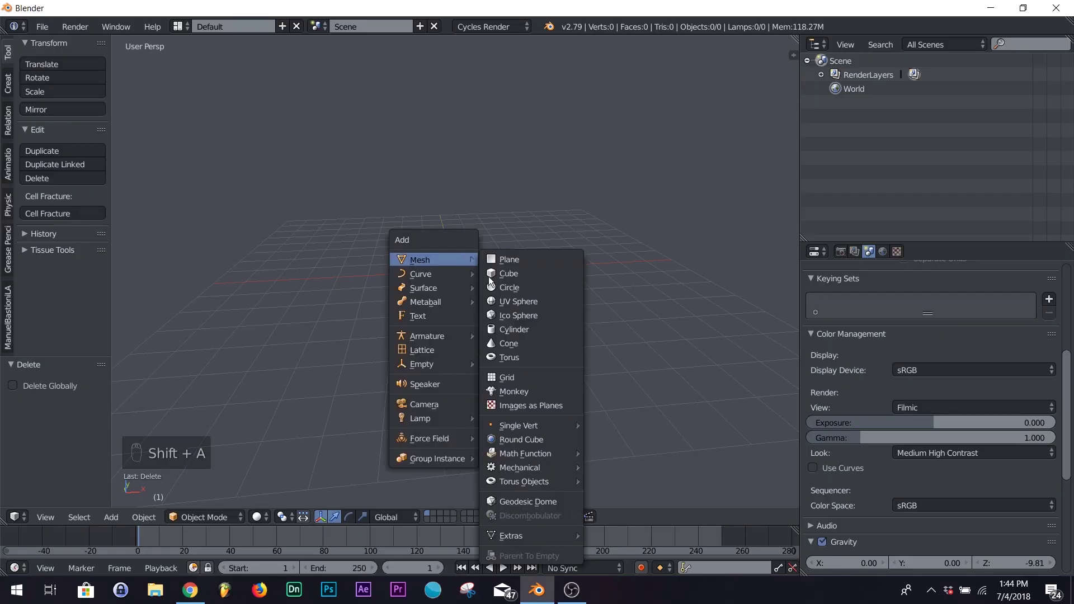
click(517, 315)
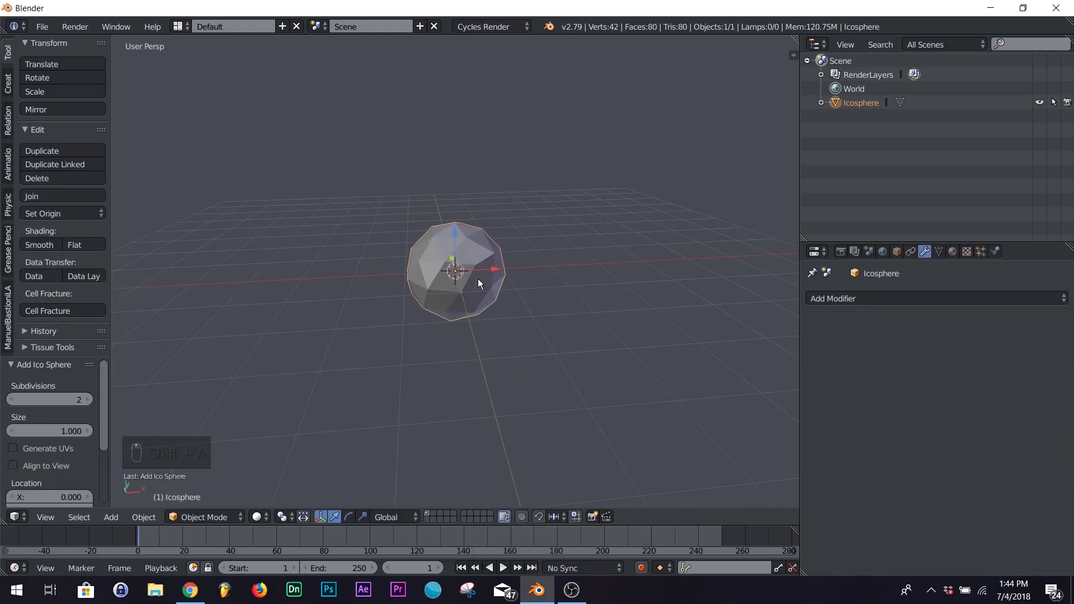
scroll(503, 274, up, 3)
middle_drag(506, 274, 525, 244)
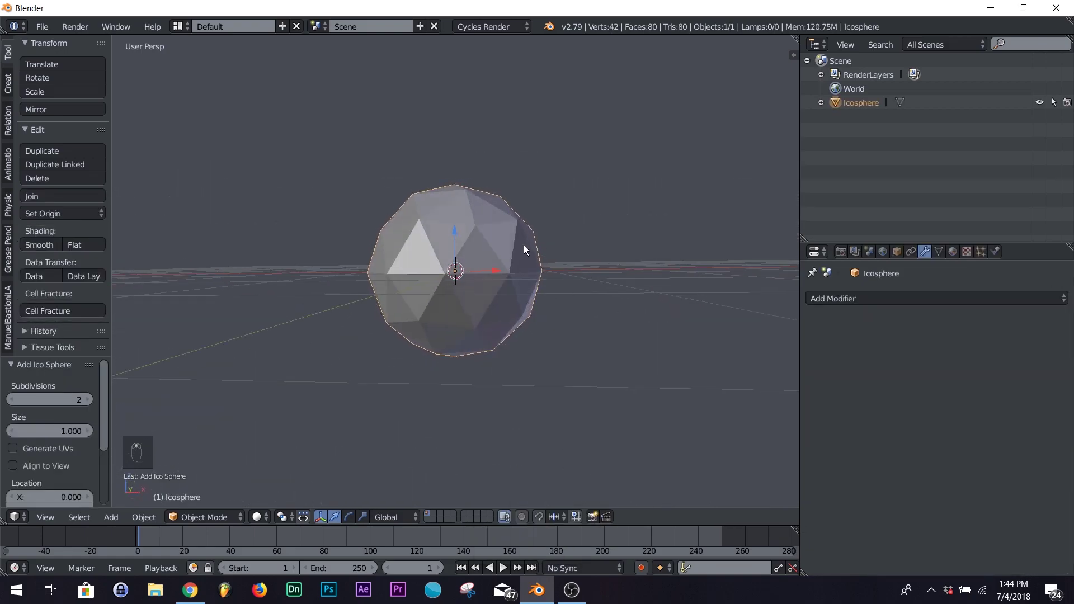
Subdivide the whole ico sphere mesh smoothly with a greatly raised number of cuts, finishing in Object Mode
key(Tab)
key(w)
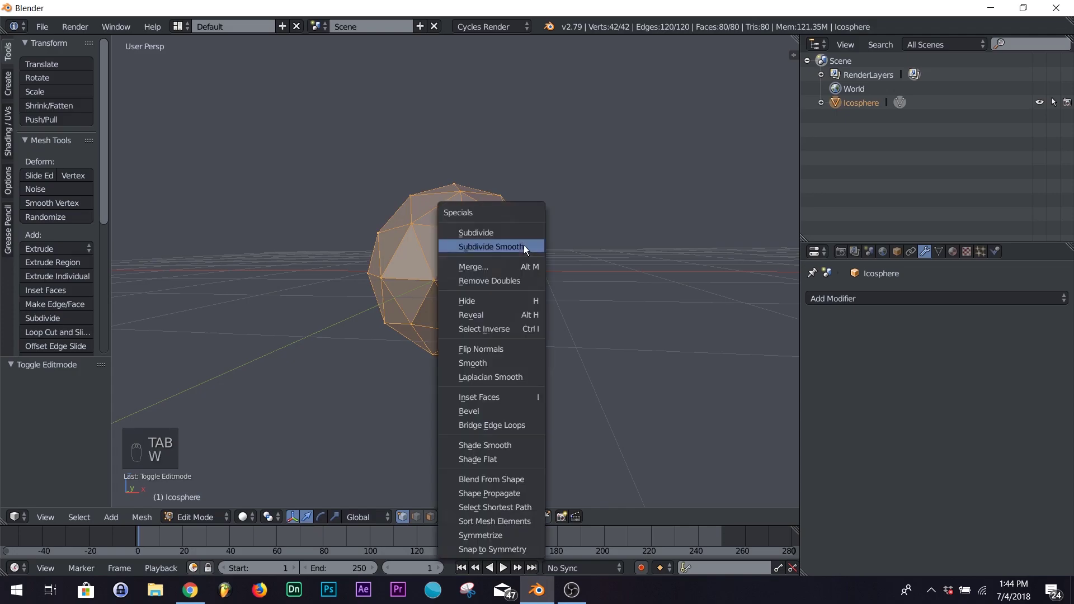
click(524, 247)
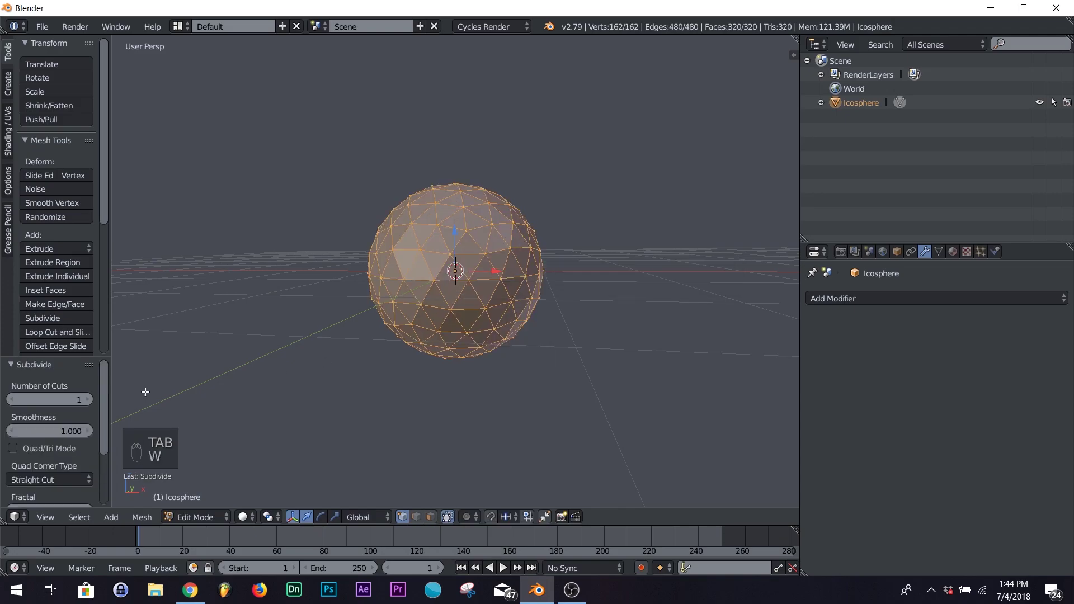
drag(47, 400, 84, 400)
key(Tab)
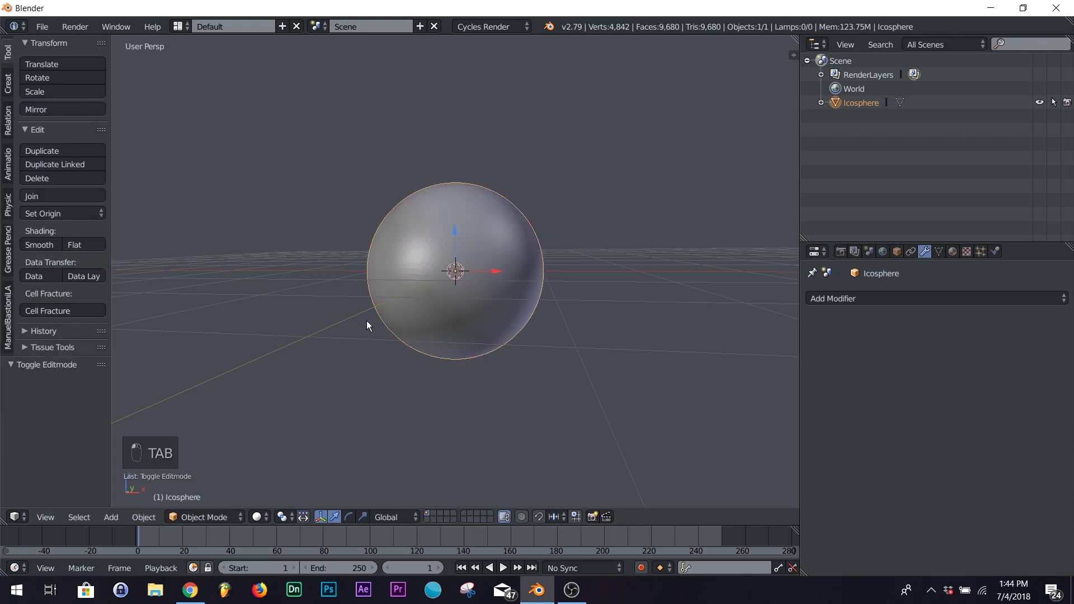
Add a Subdivision Surface modifier followed by a Displace modifier to the ico sphere
click(905, 299)
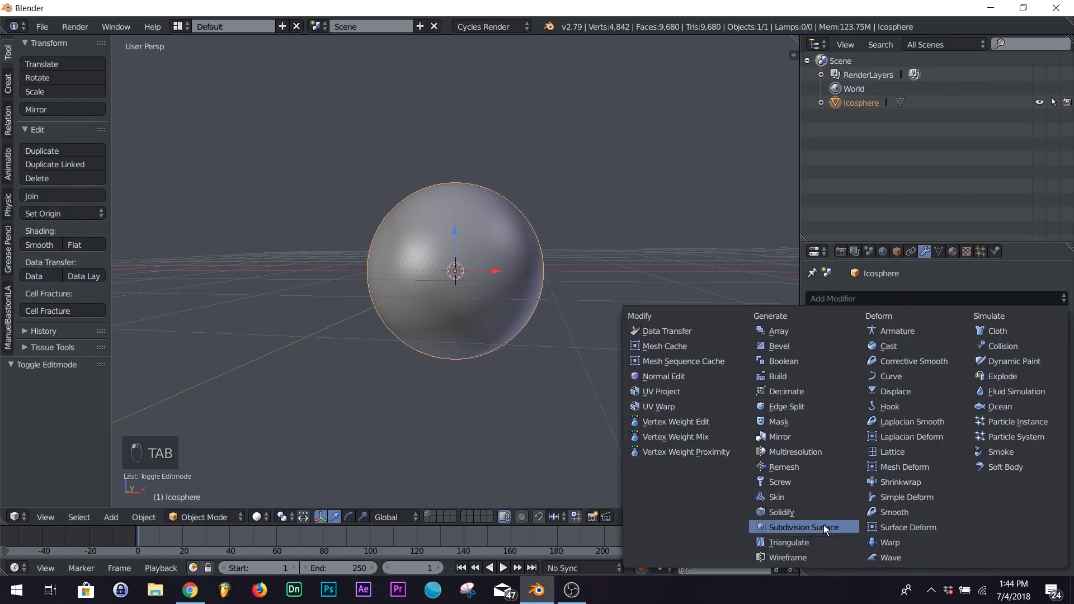
click(824, 525)
click(919, 298)
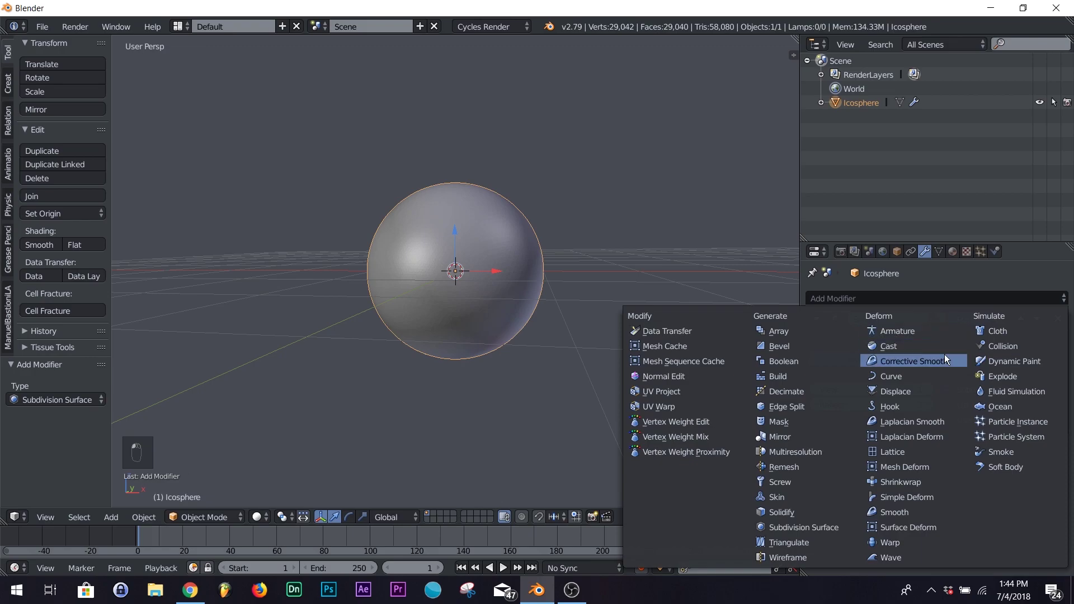
click(928, 390)
Create a new texture for the Displace modifier and show its texture settings
scroll(960, 412, down, 1)
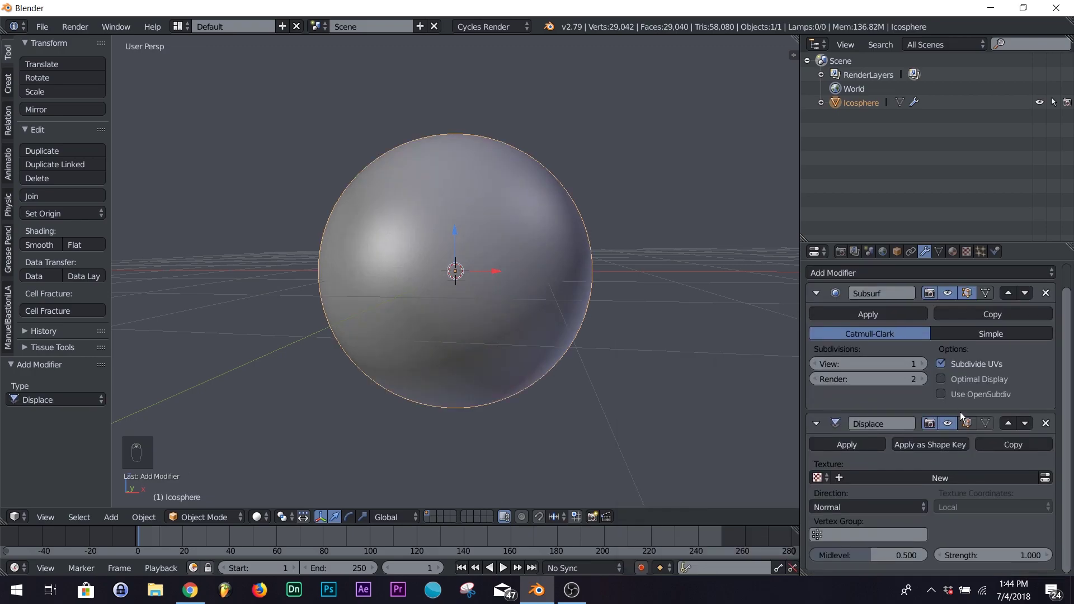
click(979, 479)
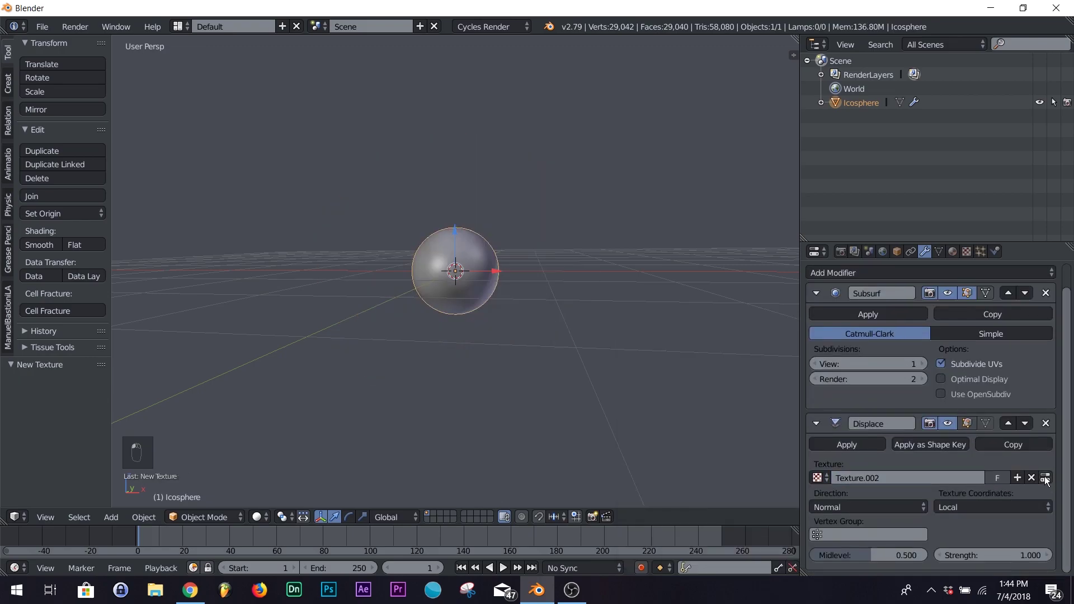
click(1045, 479)
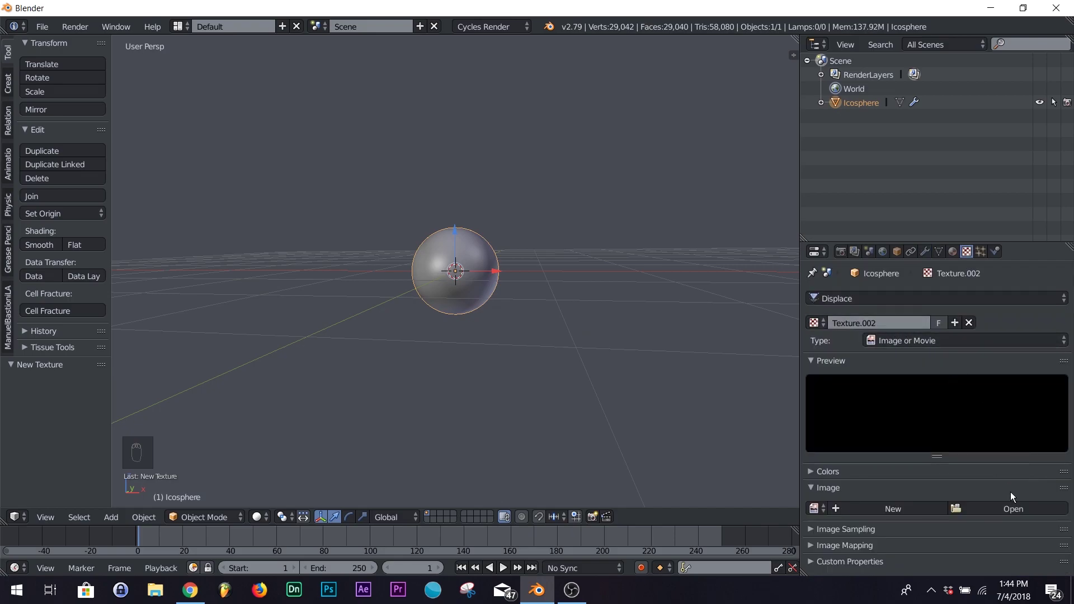
Switch to Chrome, look over the Liquify photo page on Unsplash, and return to Blender
click(184, 595)
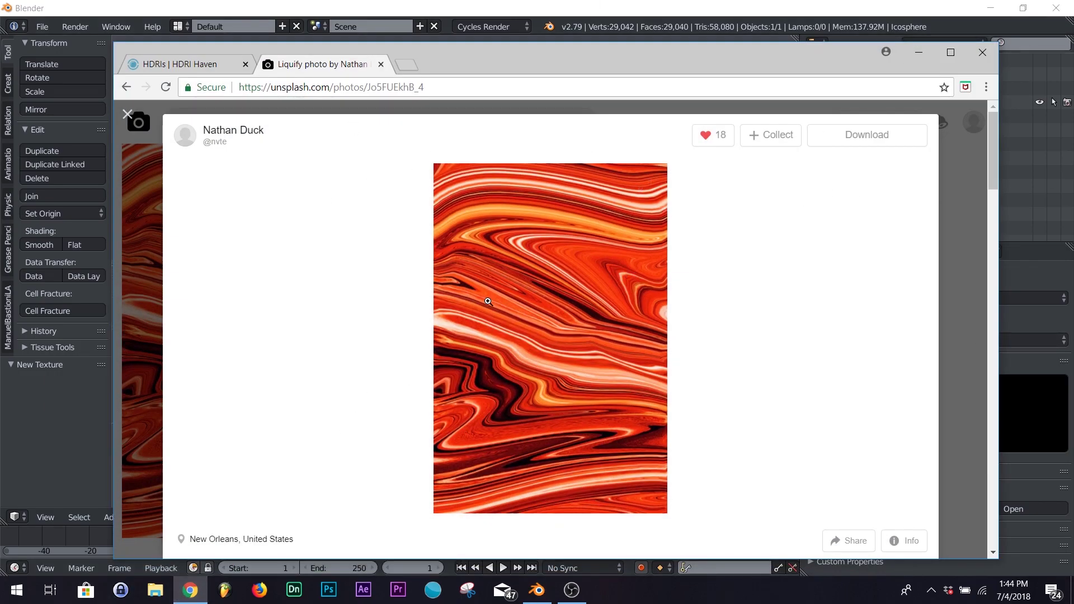
scroll(490, 265, down, 6)
scroll(470, 283, up, 6)
click(922, 56)
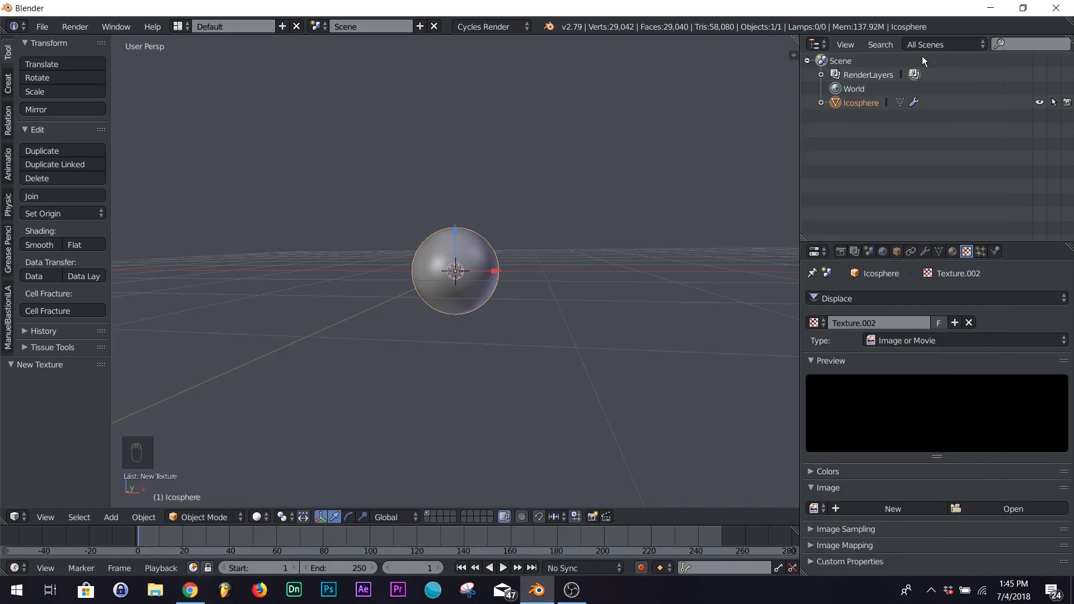
Load liqu.jpg from the bookmarked liquify folder as the displacement texture's image and inspect the displaced sphere
click(985, 509)
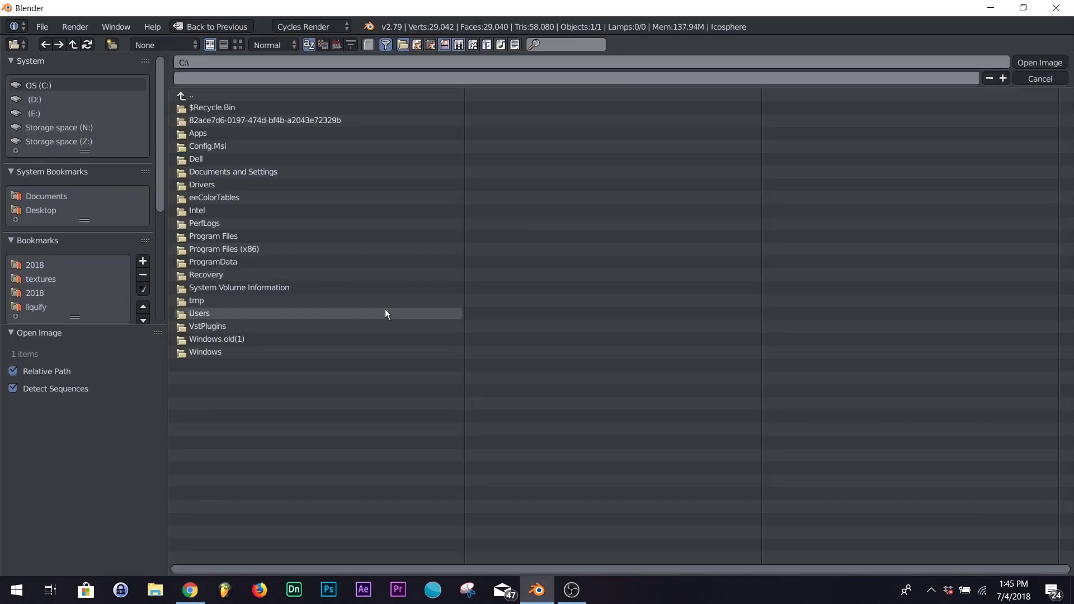
click(14, 307)
click(218, 127)
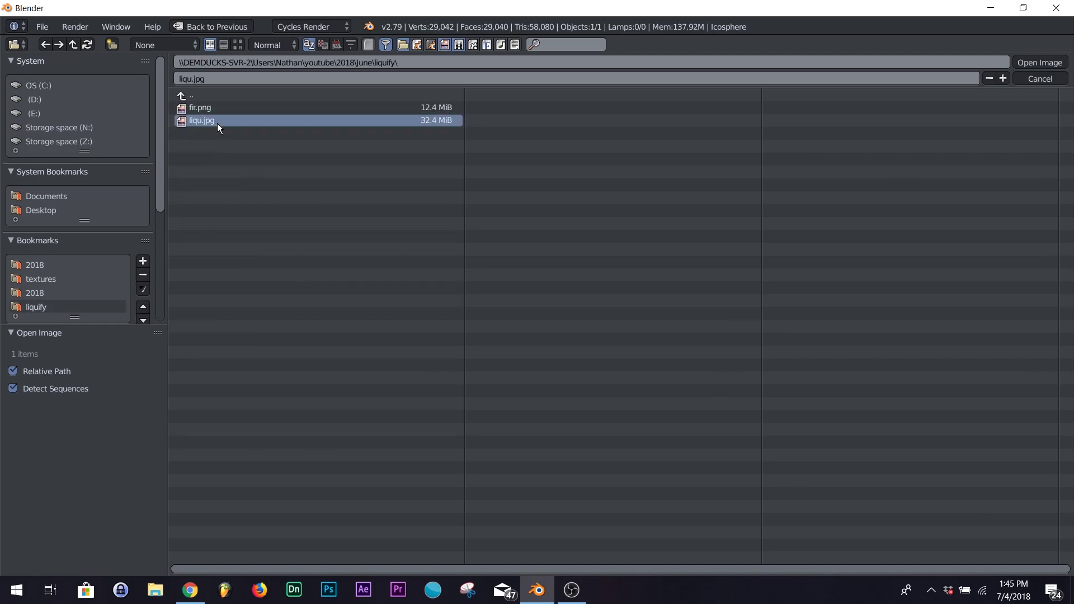
double_click(218, 125)
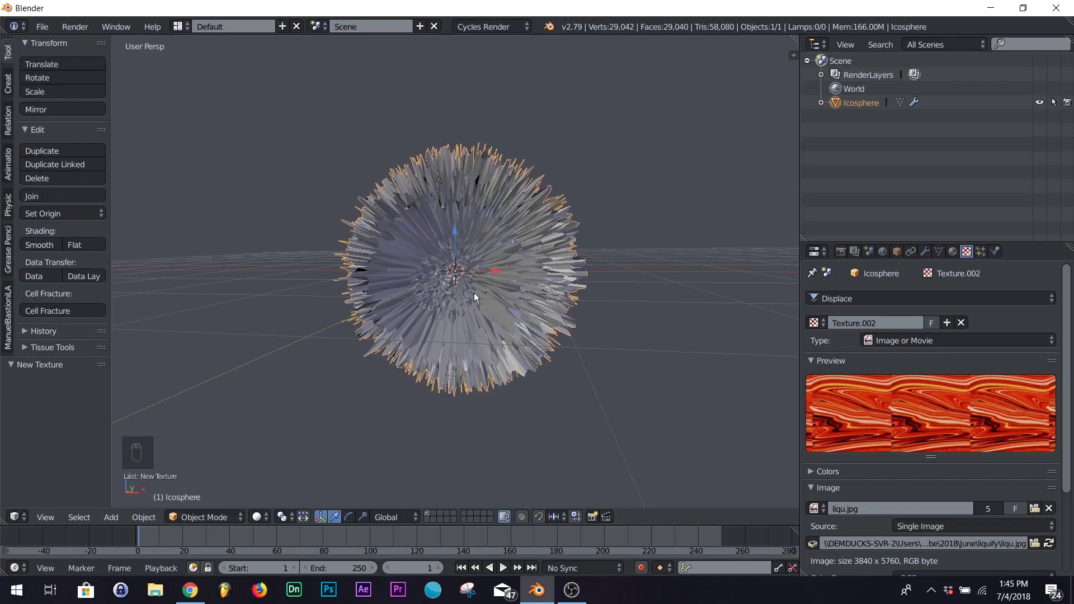
scroll(389, 284, up, 5)
scroll(390, 278, down, 5)
middle_drag(394, 277, 381, 255)
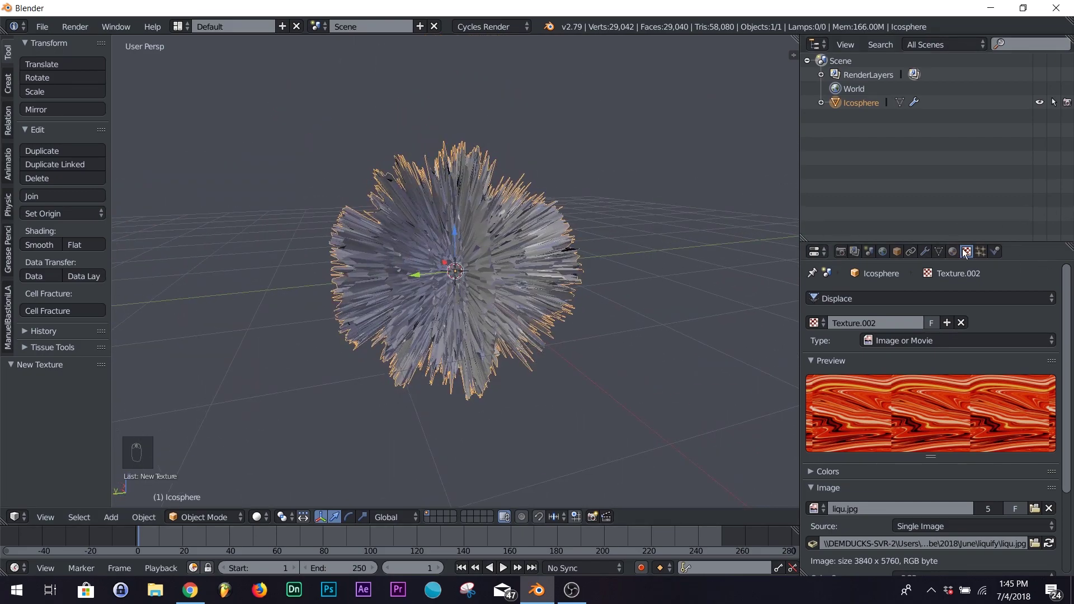
Add a Corrective Smooth modifier after Displace, with Only Smooth enabled and Repeat set to 14
click(926, 252)
click(817, 293)
click(816, 312)
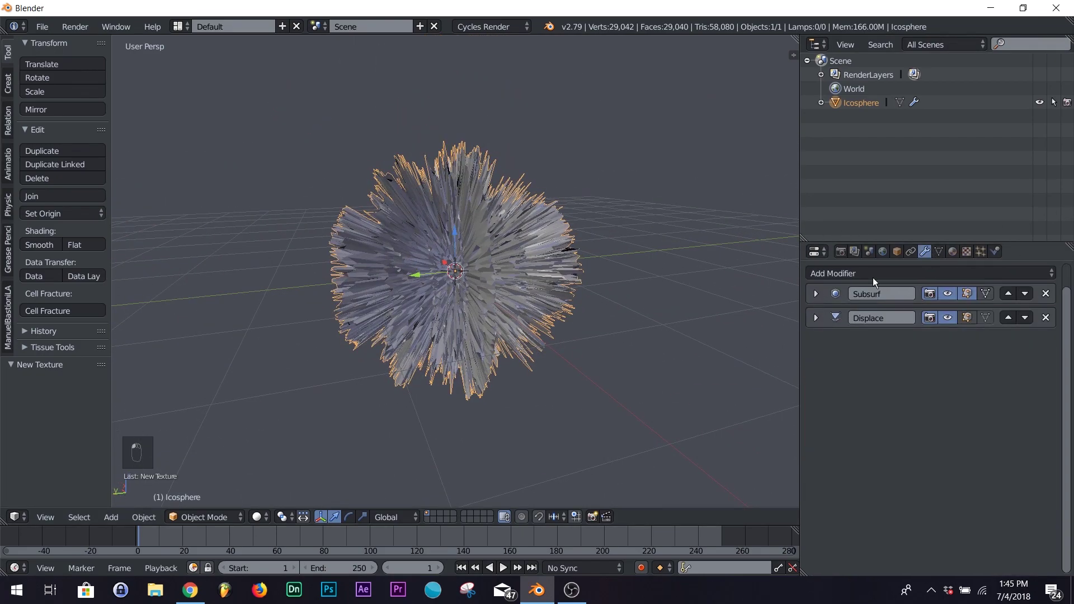
click(870, 273)
click(901, 333)
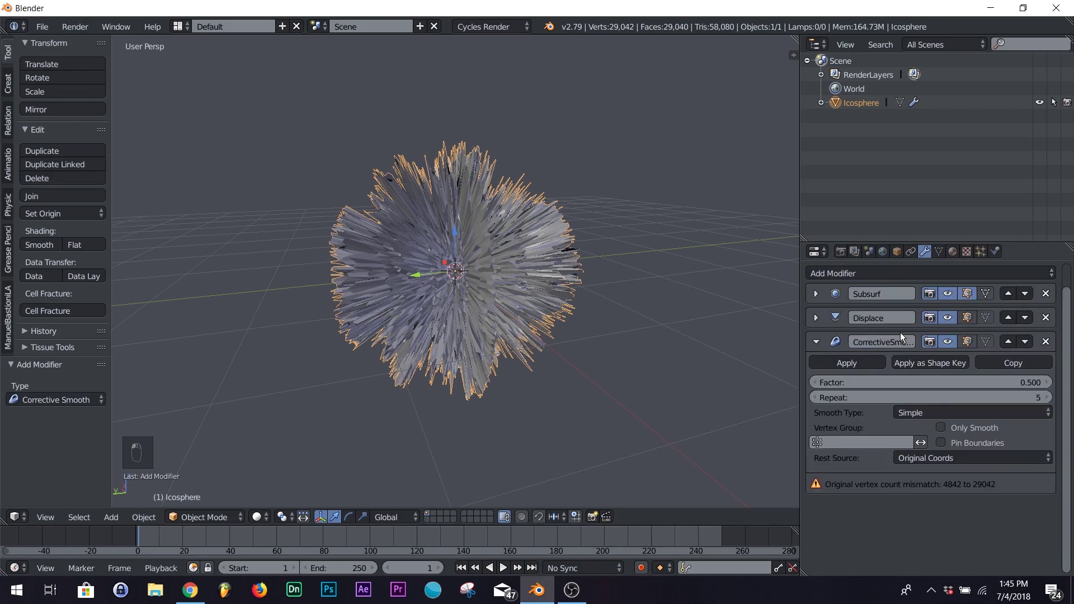
click(946, 429)
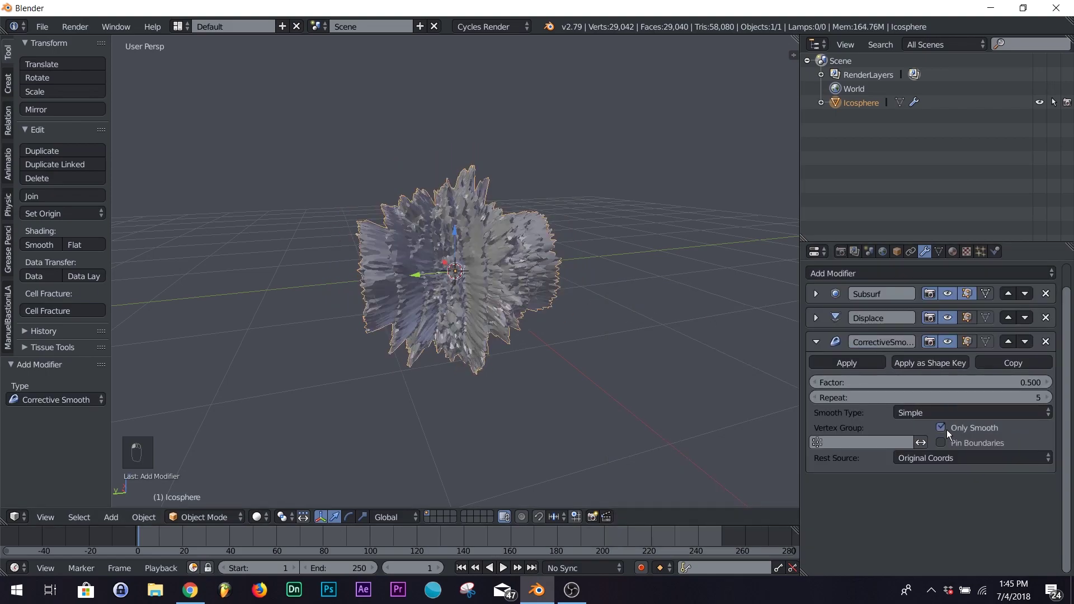
drag(1007, 397, 982, 392)
Set the Subsurf modifier's view subdivisions to 2 and collapse its settings again
click(828, 298)
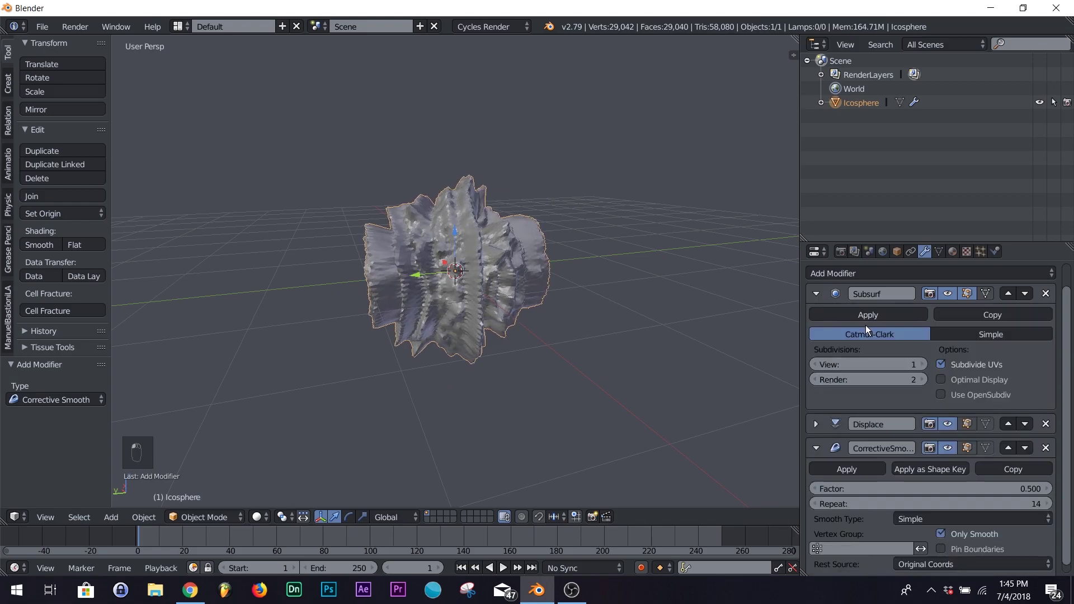
click(925, 365)
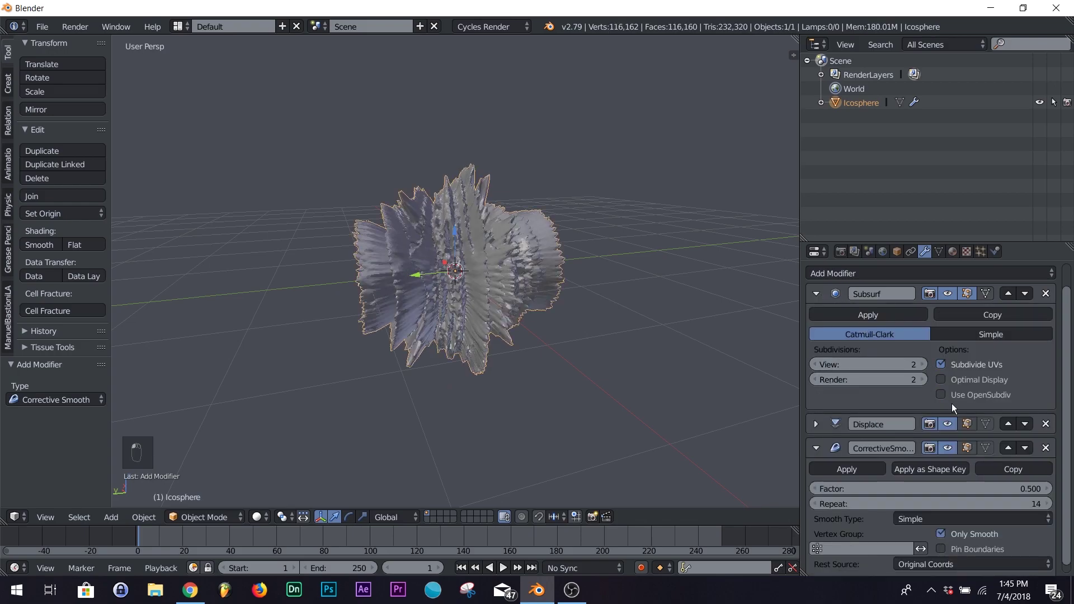
click(817, 294)
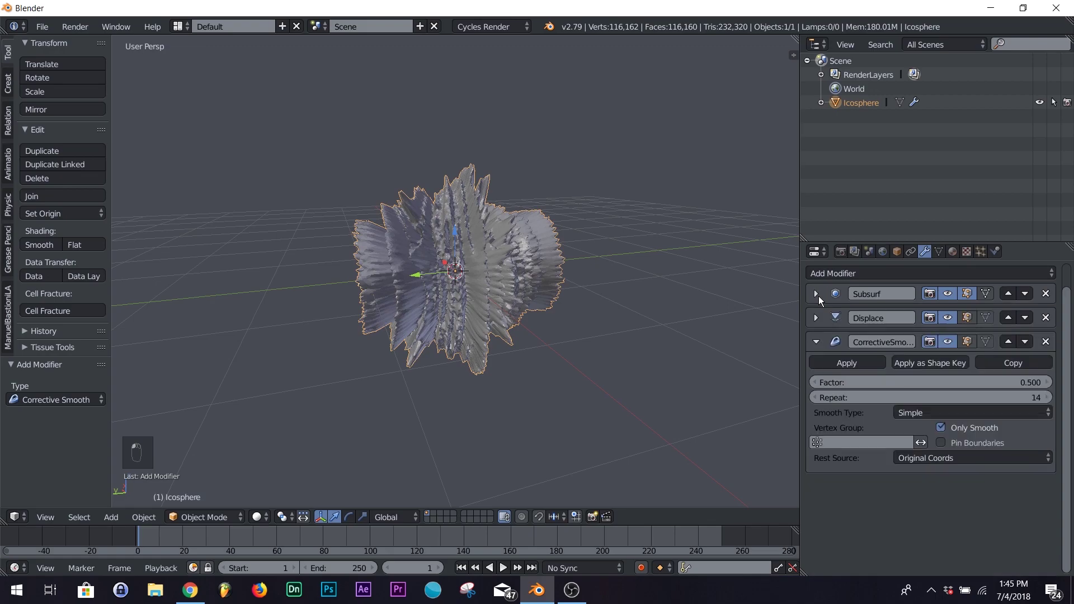
Add a Simple Deform modifier in Twist mode with an angle of 271°
click(818, 341)
click(861, 277)
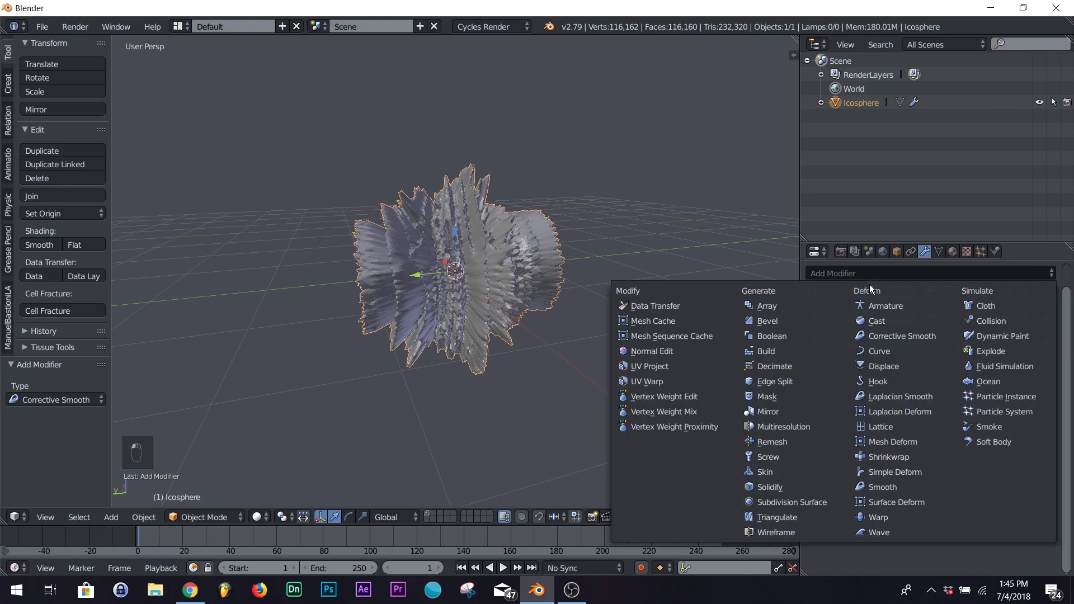
click(895, 471)
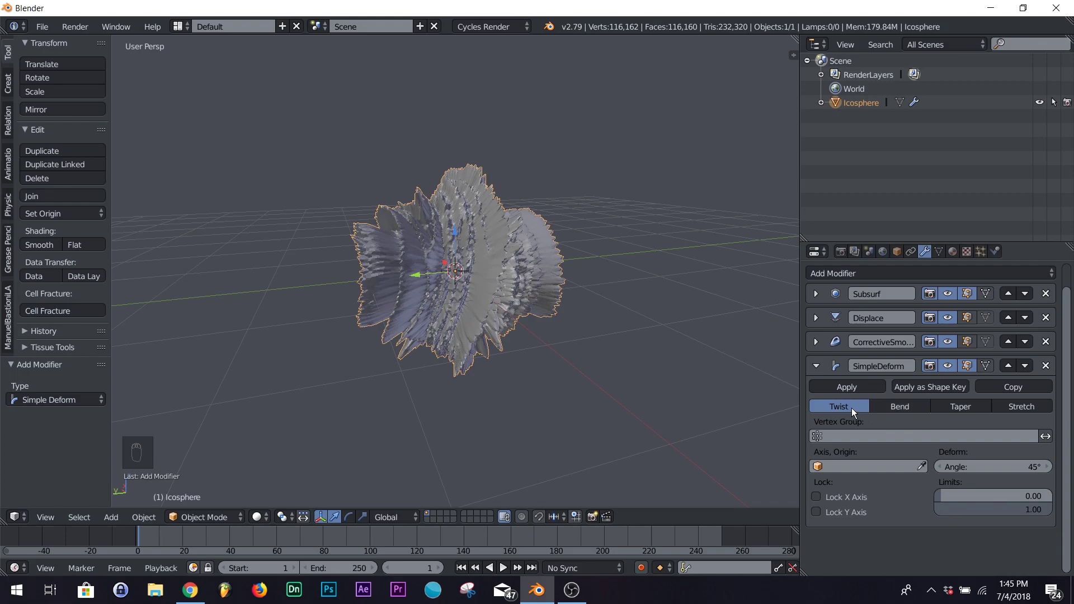
mouse_move(962, 467)
mouse_down()
mouse_move(1067, 468)
mouse_move(971, 468)
mouse_up()
Add a camera and align it to a distant, nearly horizontal view facing the twisted object
middle_drag(401, 297, 539, 290)
scroll(508, 287, down, 4)
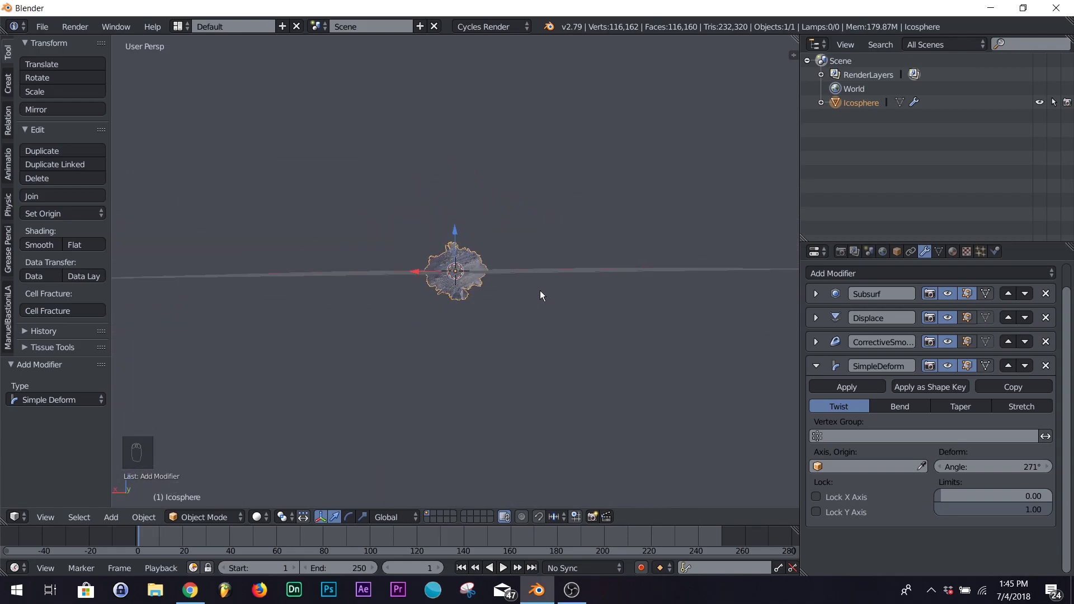
key(shift+a)
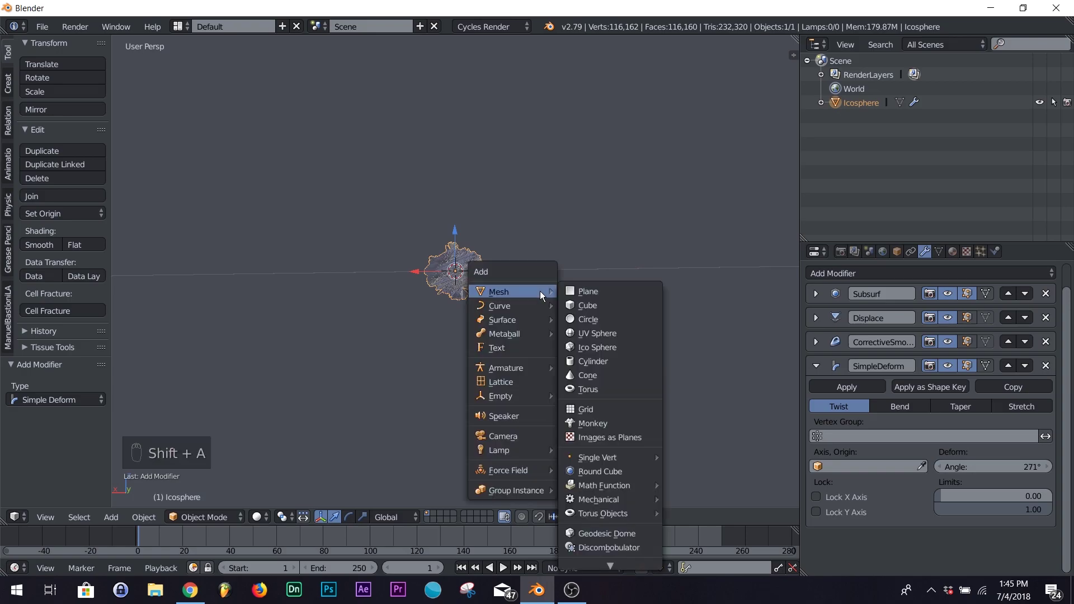
click(515, 449)
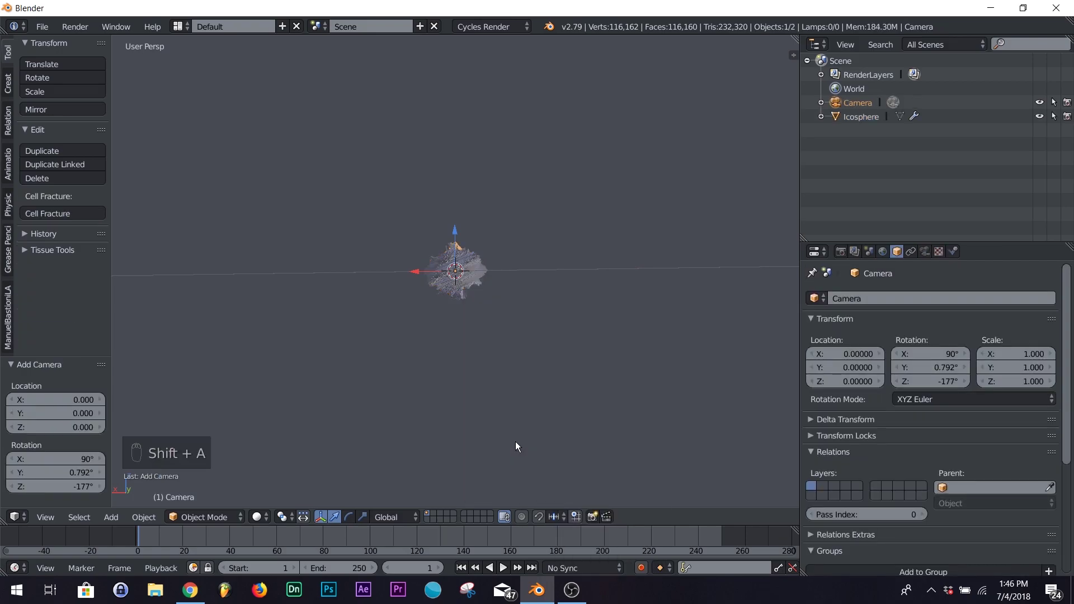
key(ctrl+alt+KP_0)
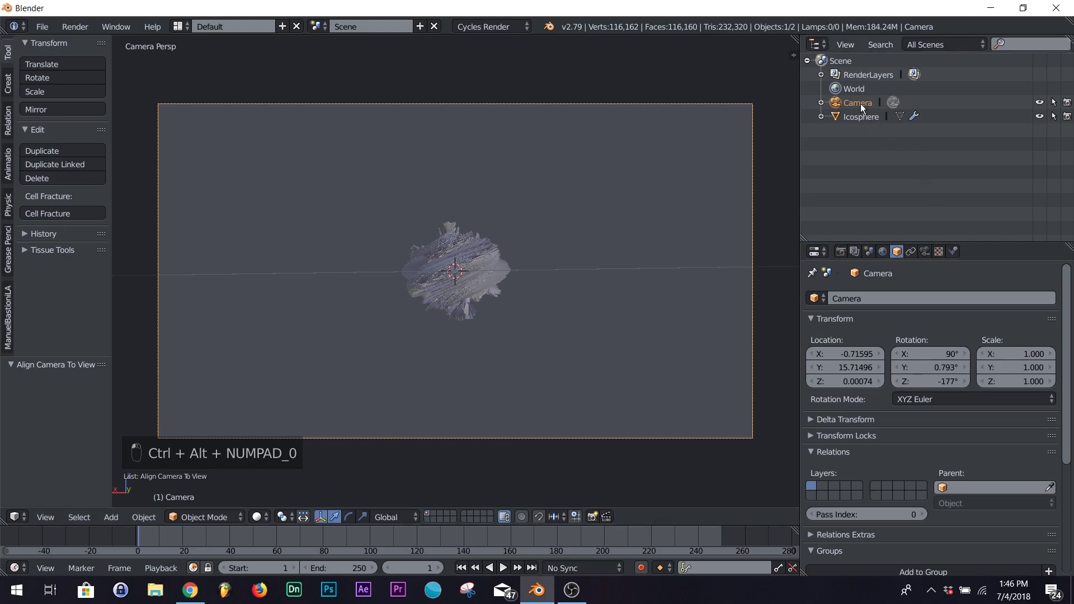
Set the camera's focal length to 100 mm
click(924, 251)
click(880, 356)
text(100)
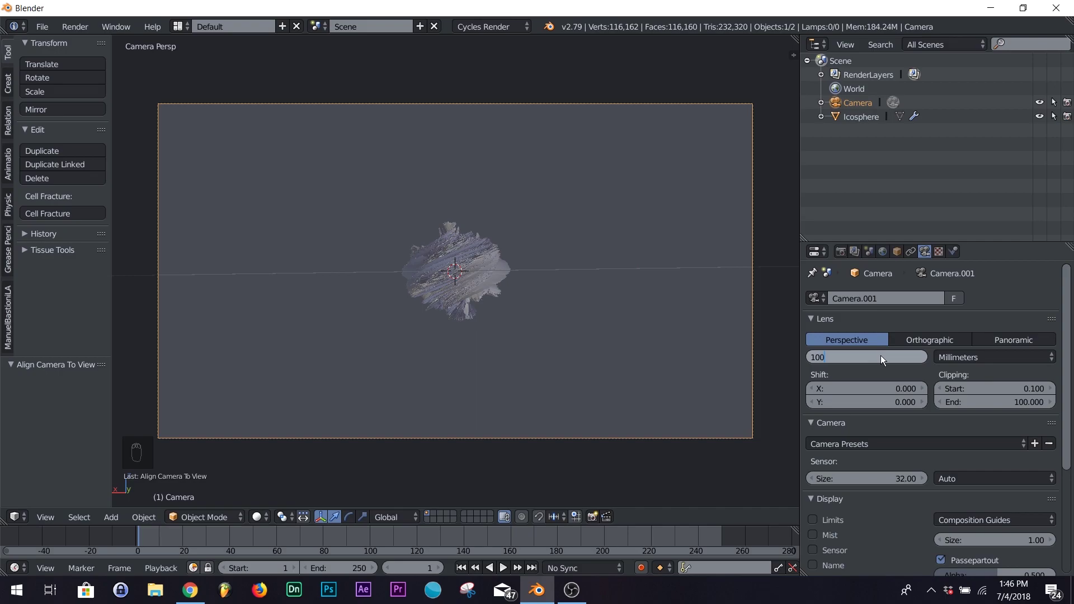
key(Return)
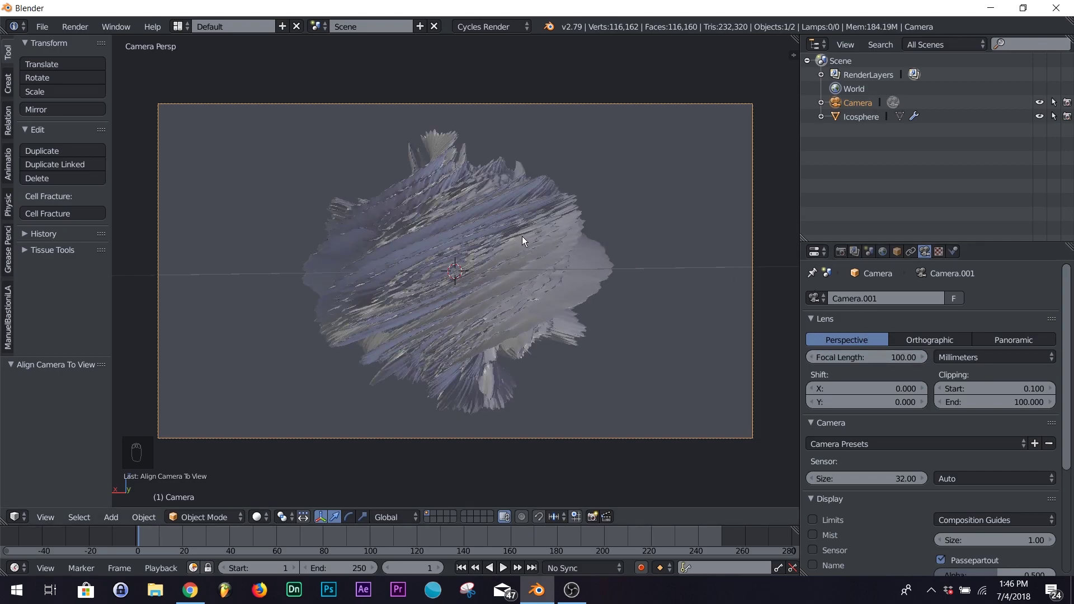
Move the camera back from the object along its local Z axis by about 1.2, plus about 0.57 more
key(g)
key(z)
key(z)
click(541, 407)
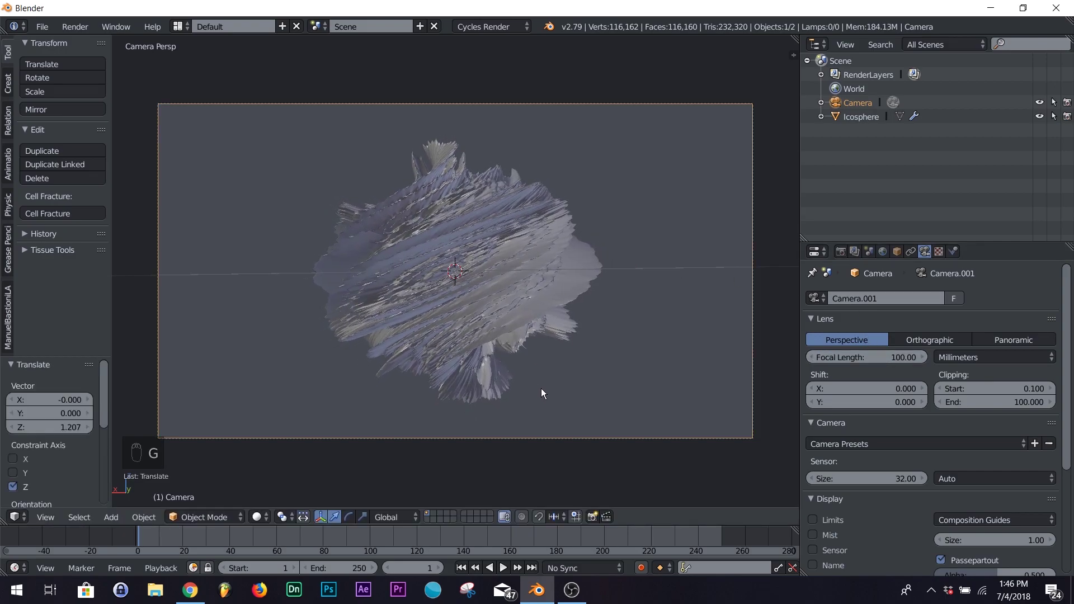
key(g)
key(z)
key(z)
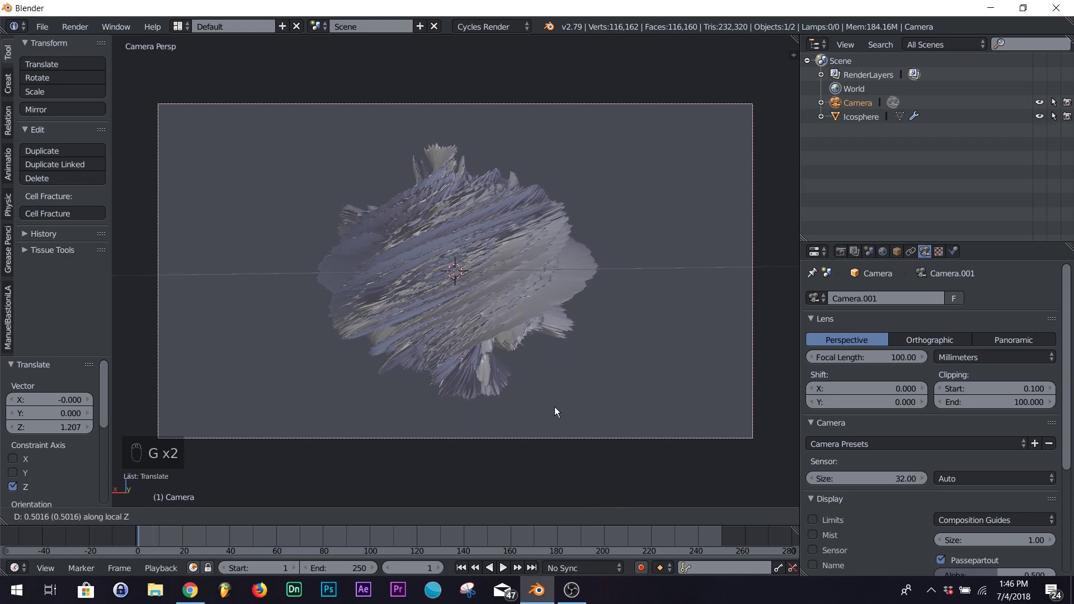
click(555, 404)
Set the icosphere's Corrective Smooth repeat to 48 and rotate the object to about X -3.1°, Y 6°, Z 415°
right_click(504, 280)
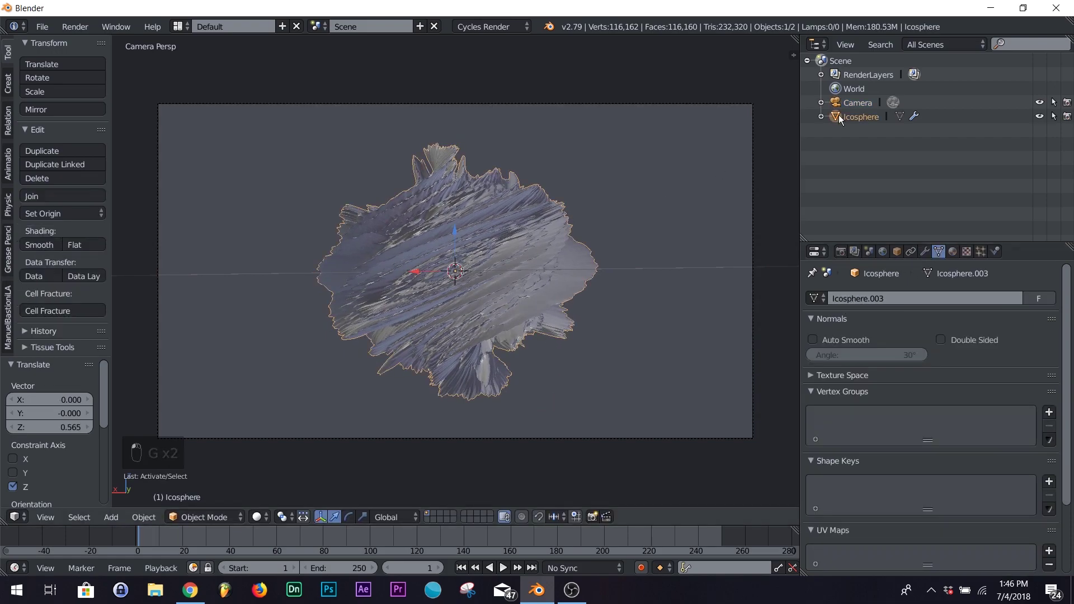
click(860, 103)
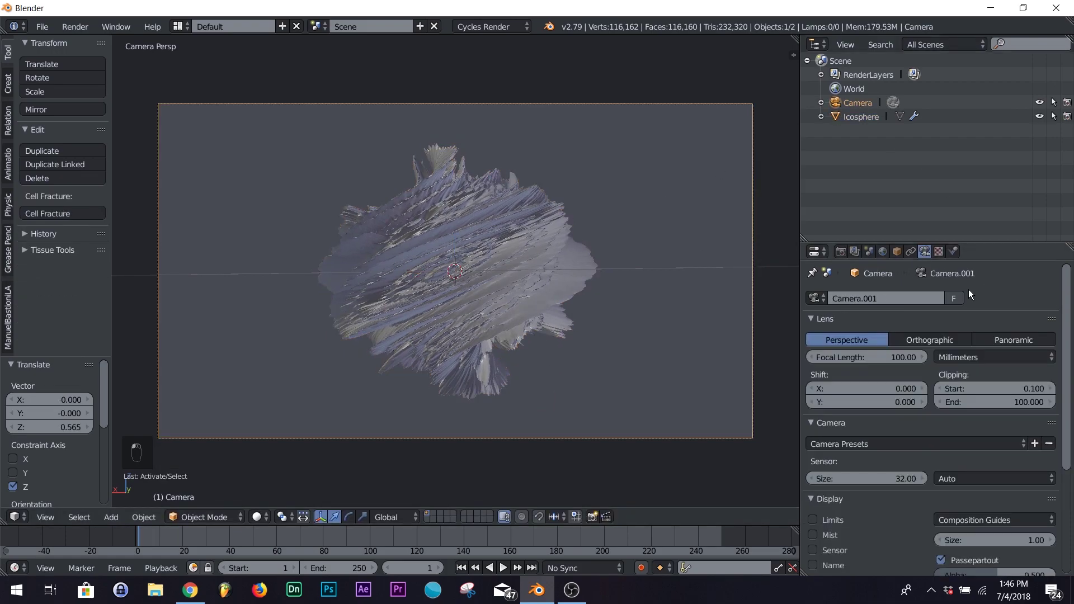
right_click(507, 240)
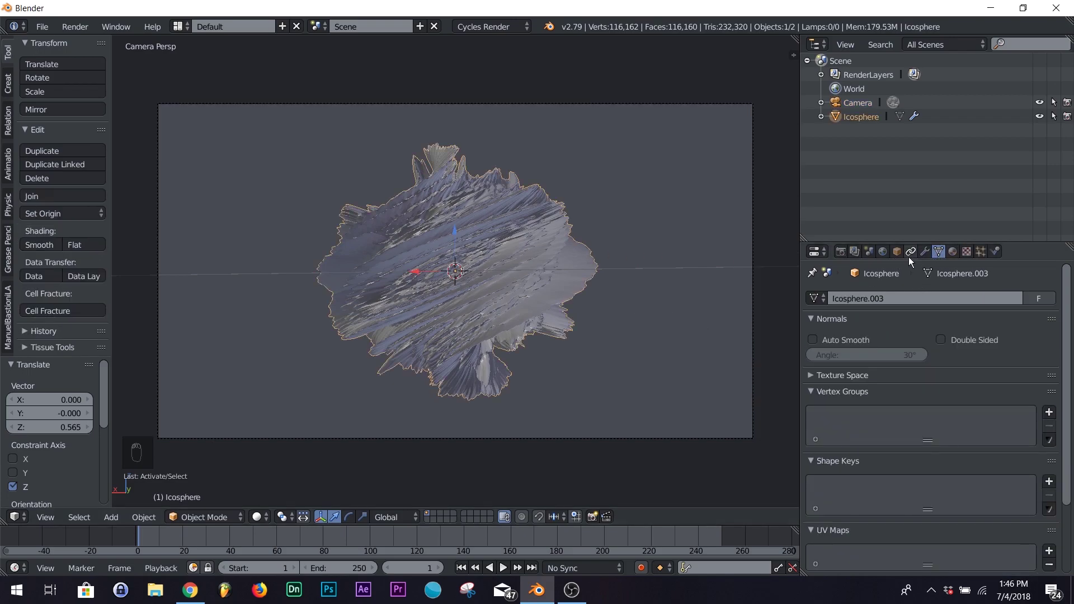
click(924, 251)
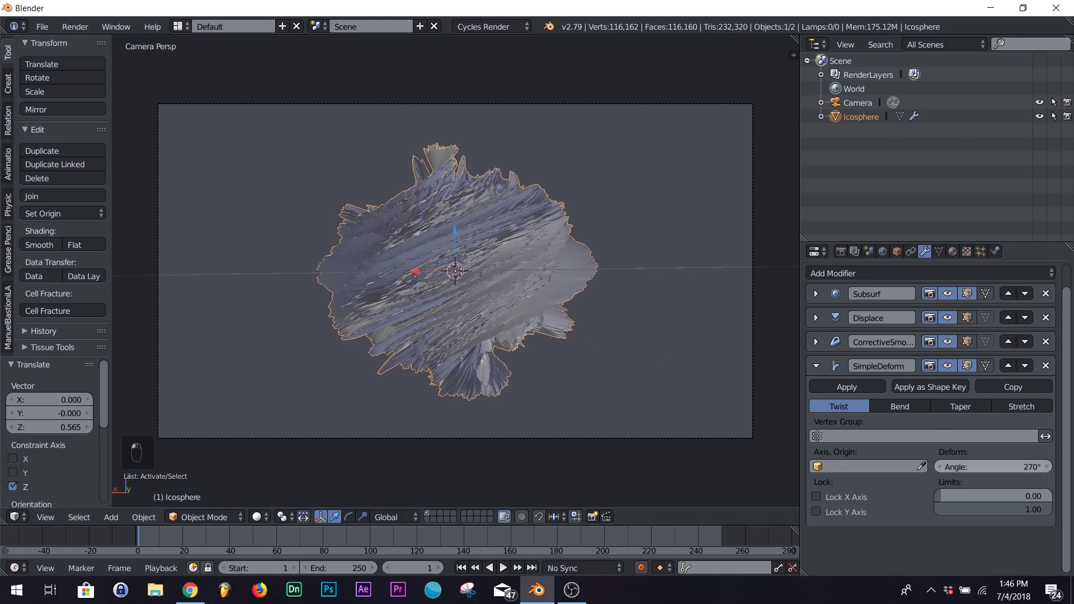
middle_drag(459, 269, 499, 269)
key(KP_0)
click(897, 252)
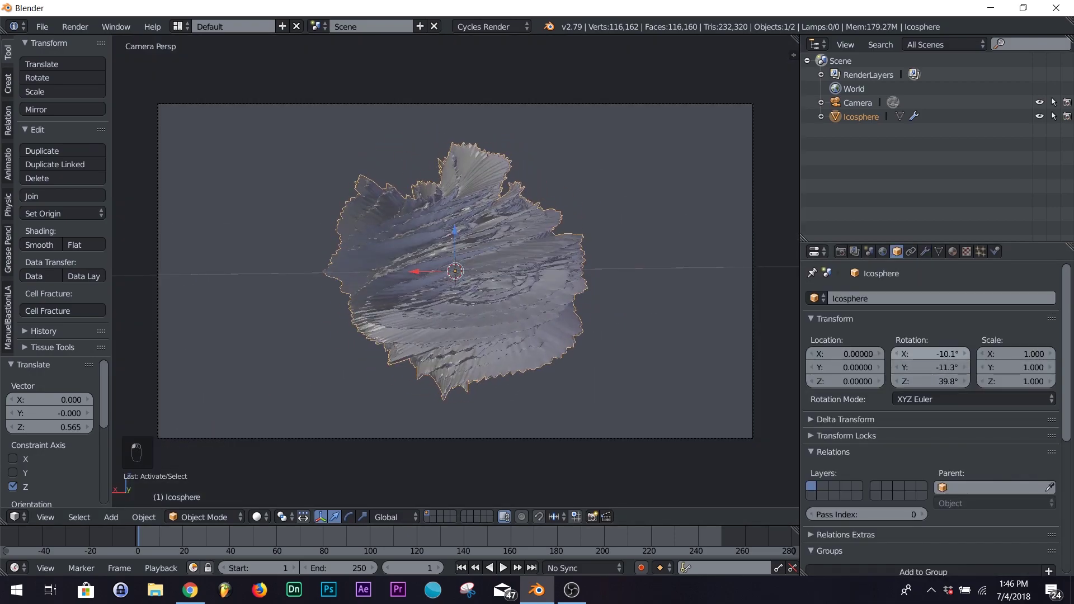
click(924, 251)
click(897, 251)
drag(929, 381, 937, 365)
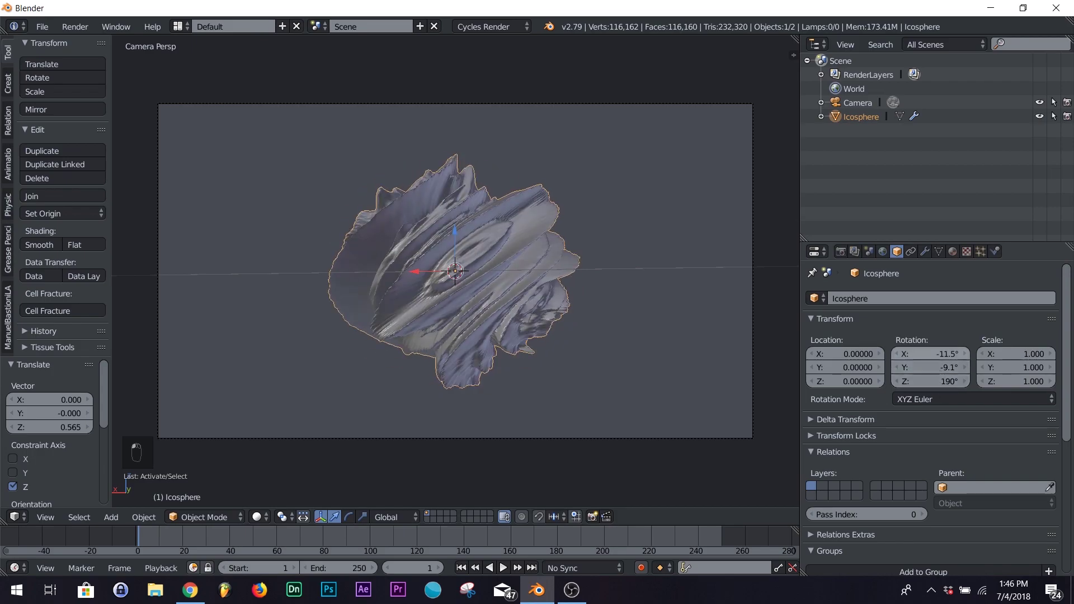
key(r)
key(r)
click(612, 222)
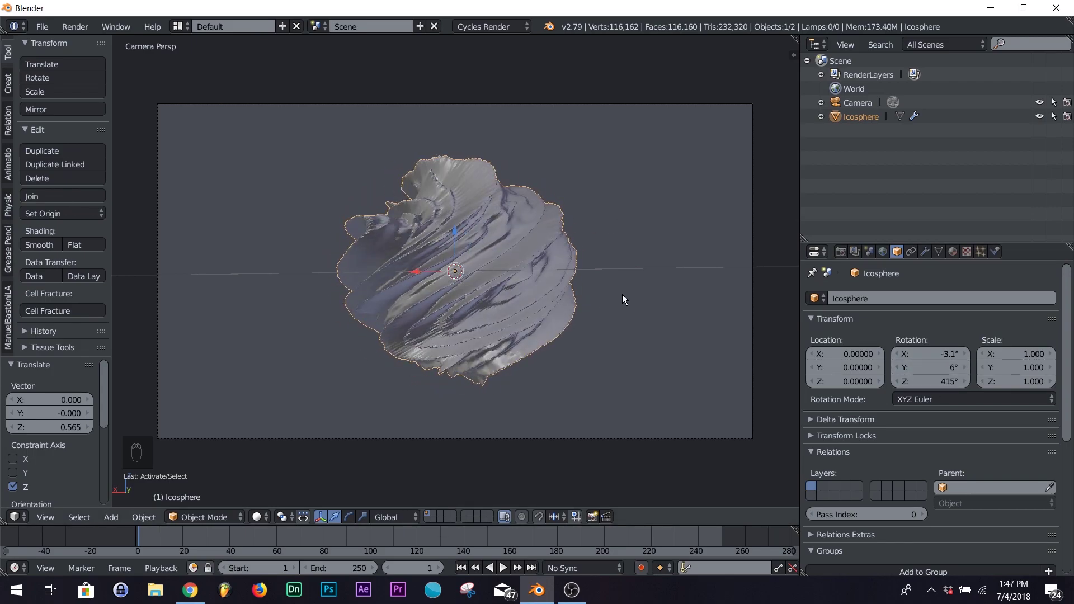
Check the rotated shape from another angle and collapse its Corrective Smooth modifier settings
middle_drag(794, 299, 405, 271)
key(KP_0)
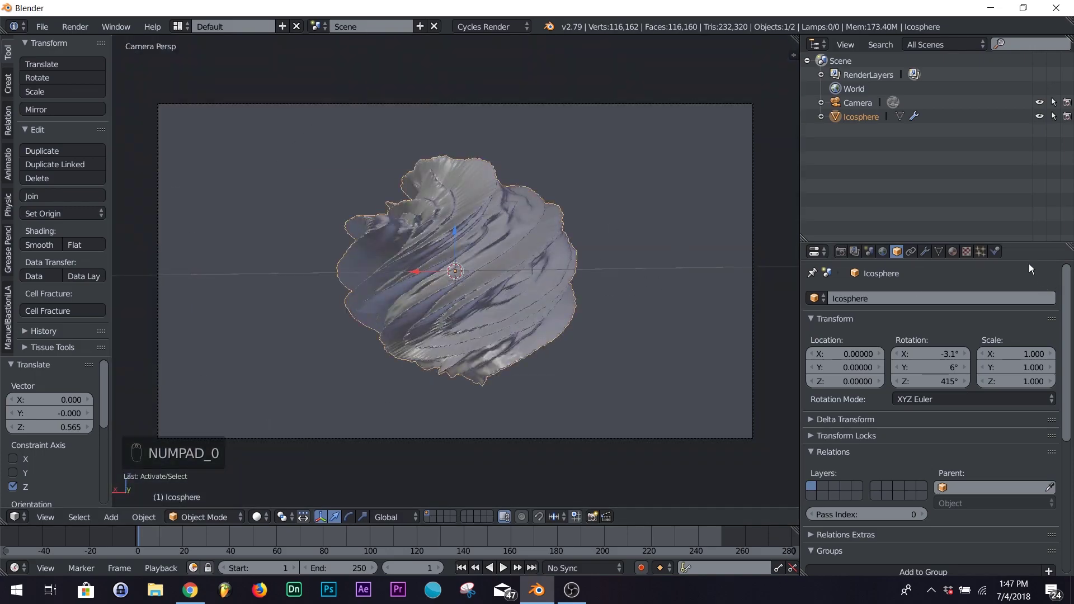
click(926, 253)
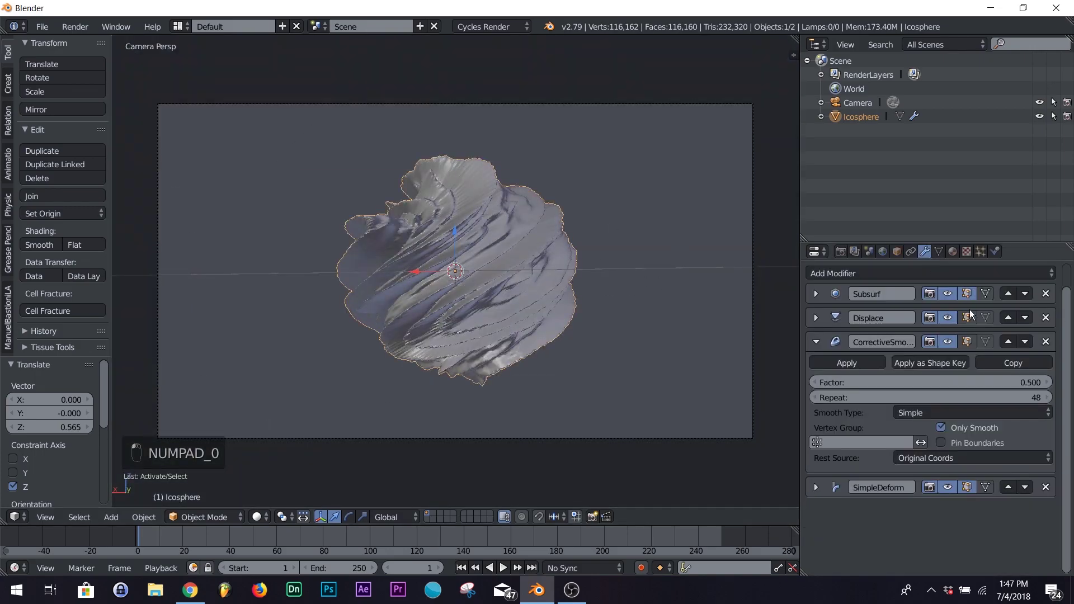
click(815, 341)
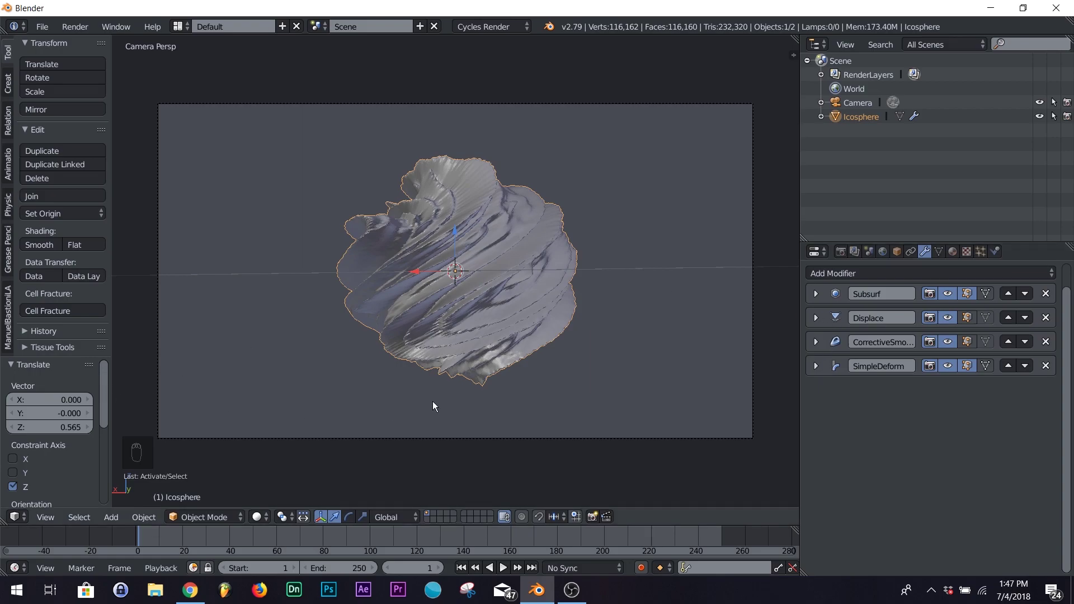
Create a new material for the icosphere and split the 3D view to open a Node Editor below it
click(953, 252)
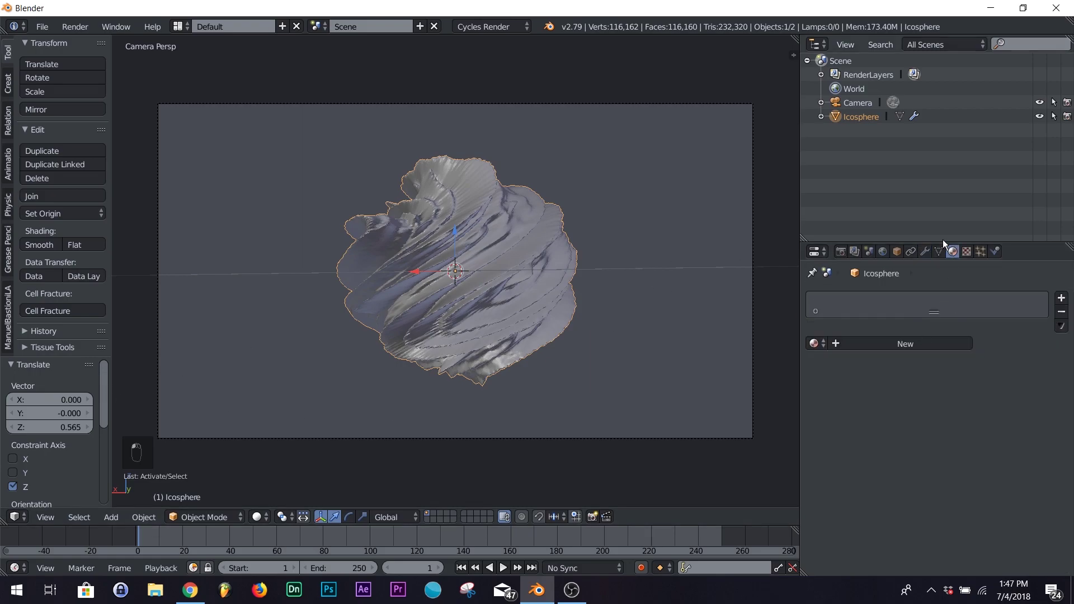
click(906, 345)
drag(2, 504, 14, 271)
click(15, 517)
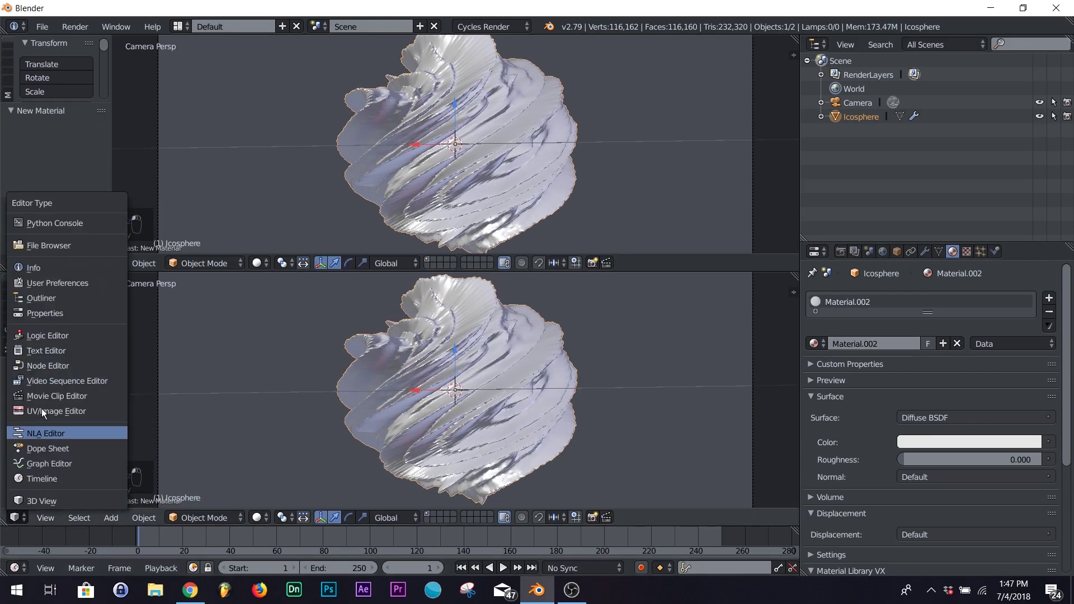
click(36, 365)
Add a Mix Shader node between the Diffuse BSDF and the Material Output
mouse_move(284, 374)
mouse_down()
mouse_move(303, 374)
mouse_move(278, 370)
mouse_up()
key(shift+a)
click(331, 400)
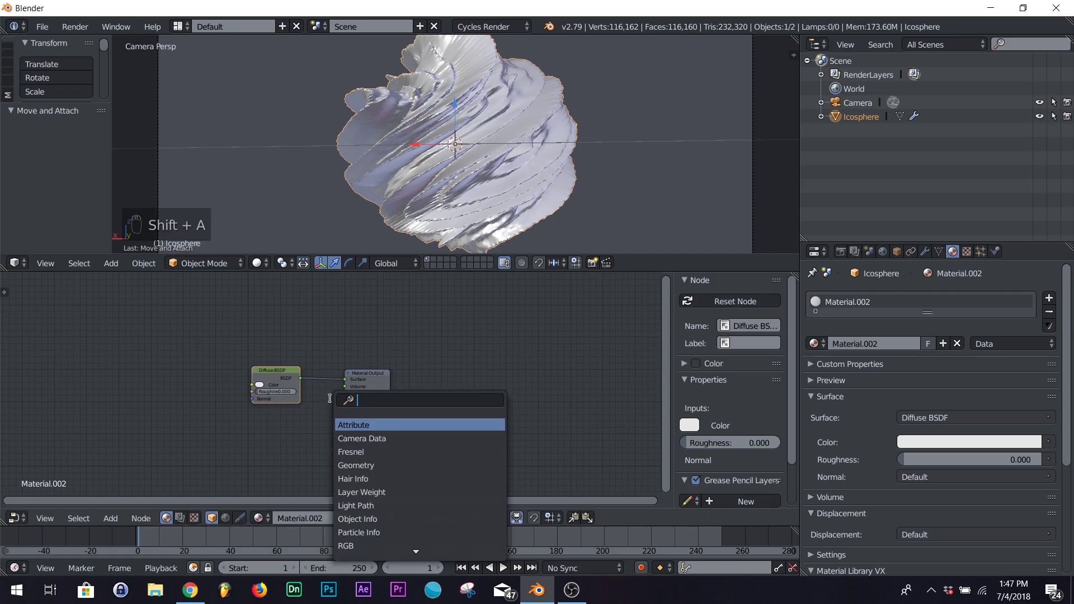
text(mix)
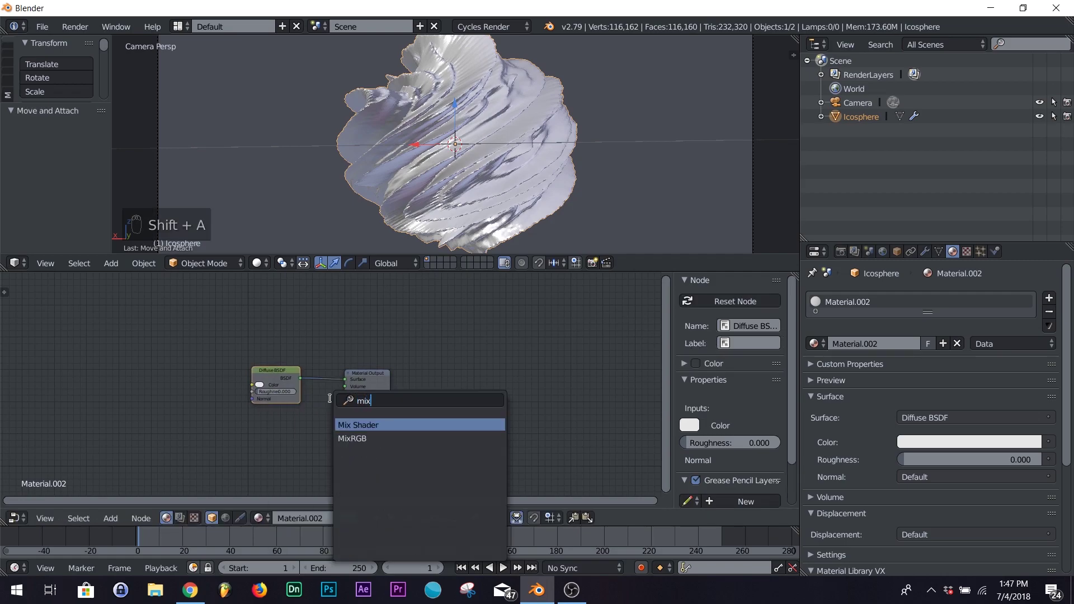
click(359, 425)
click(348, 380)
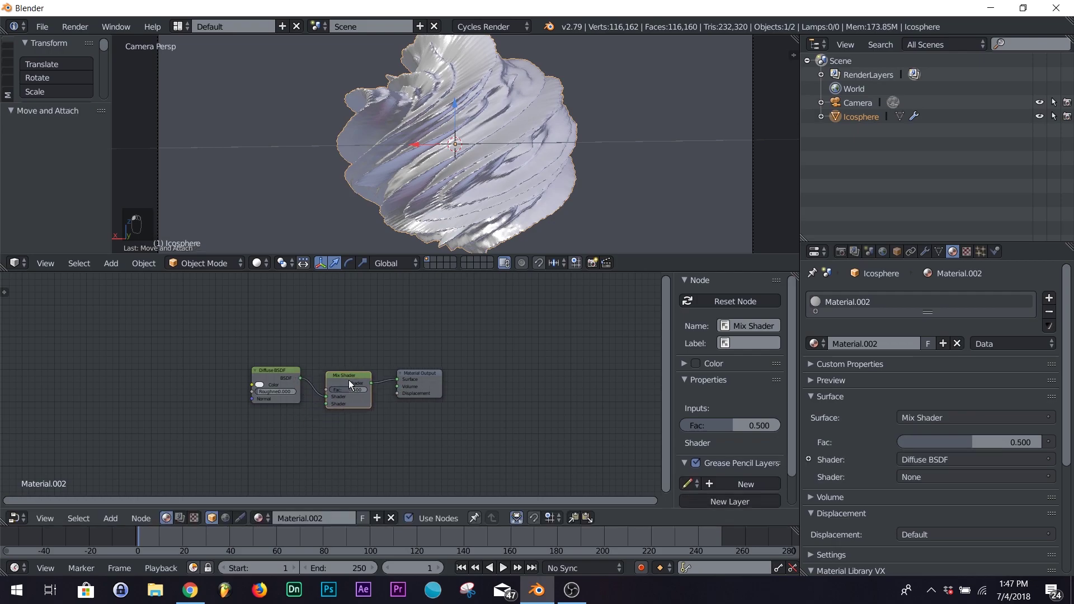
Add a Glossy BSDF node below the Diffuse BSDF and connect it to the Mix Shader's second shader input
key(shift+a)
click(385, 425)
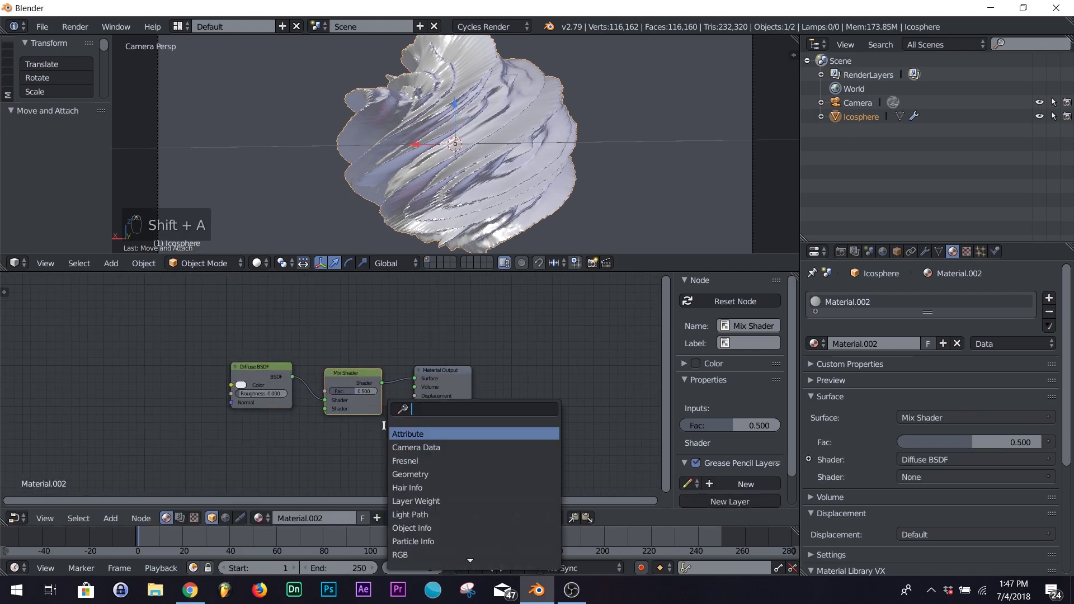
text(glo)
key(Return)
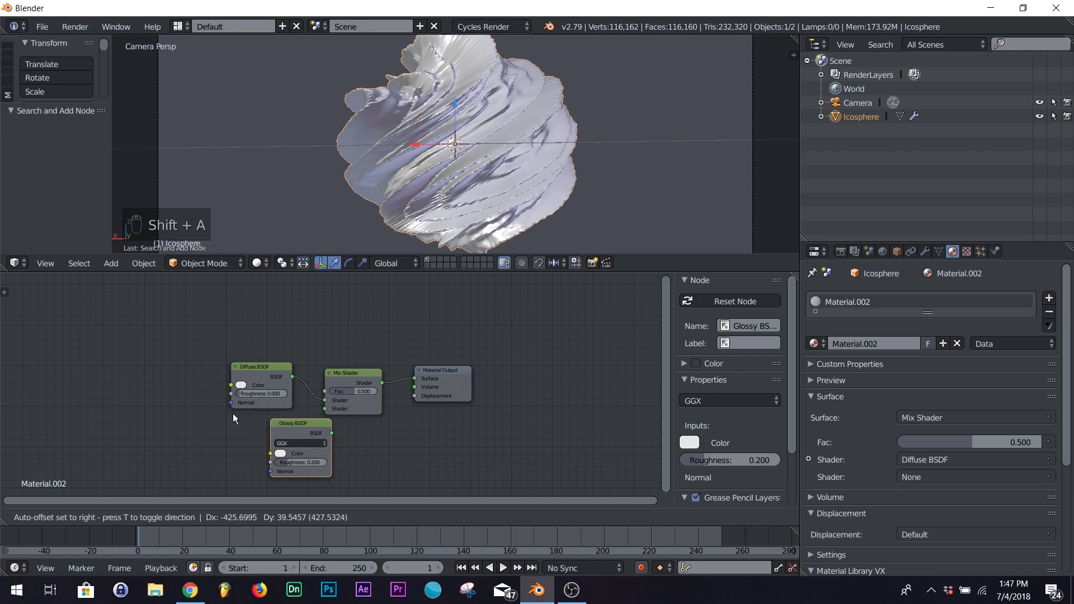
click(226, 416)
drag(287, 431, 324, 410)
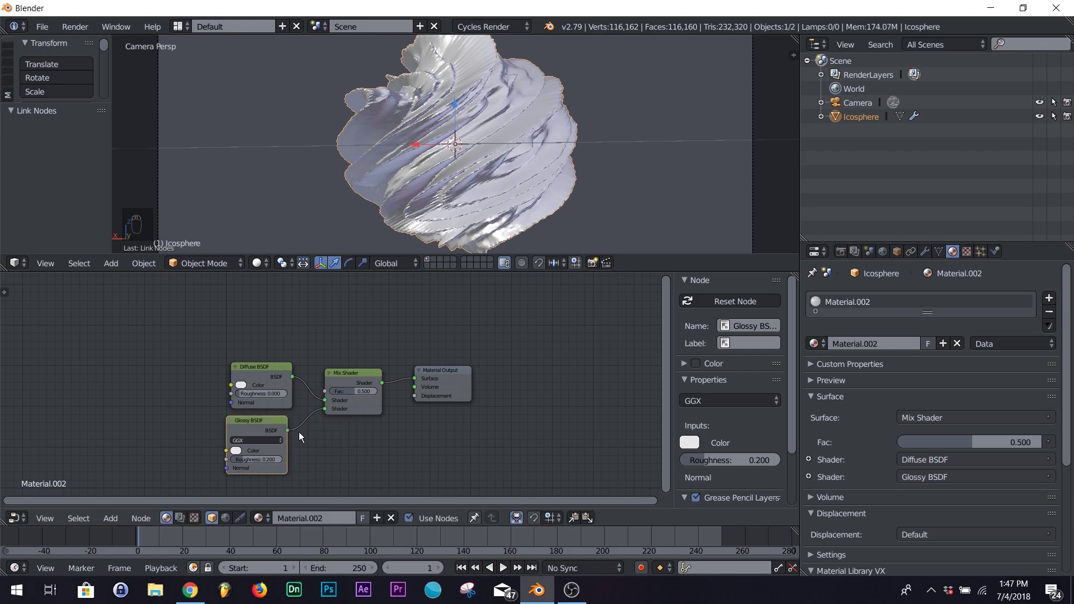
Set the Glossy BSDF roughness to 0 and the Mix Shader factor to 0.122
scroll(299, 432, up, 4)
drag(238, 455, 201, 455)
middle_drag(468, 303, 471, 356)
drag(466, 348, 415, 348)
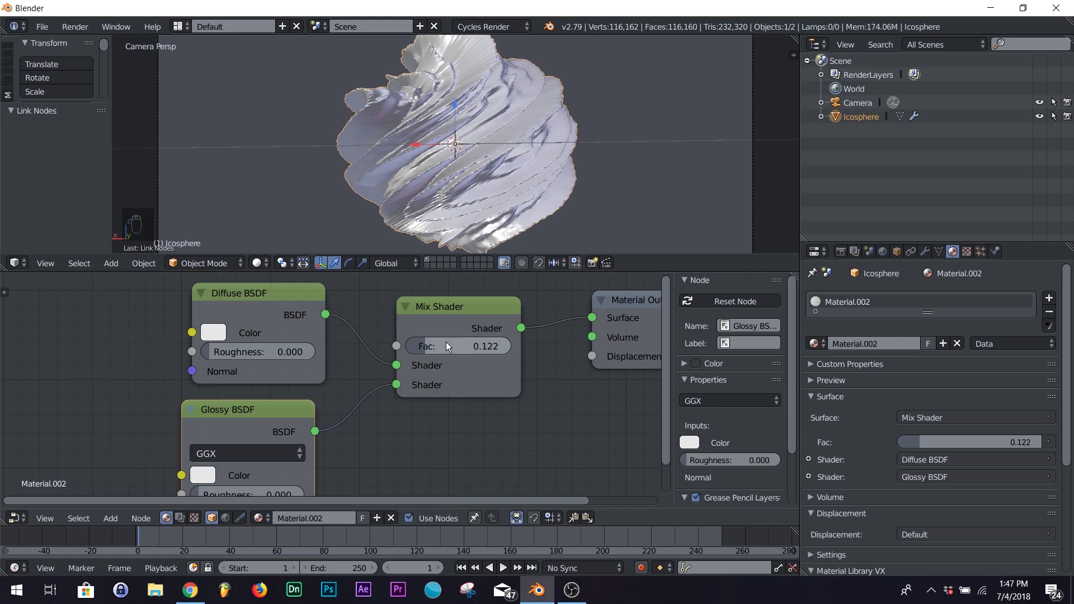
Add an Image Texture node and connect its Color output to the Diffuse BSDF color
scroll(535, 159, down, 1)
scroll(360, 375, down, 4)
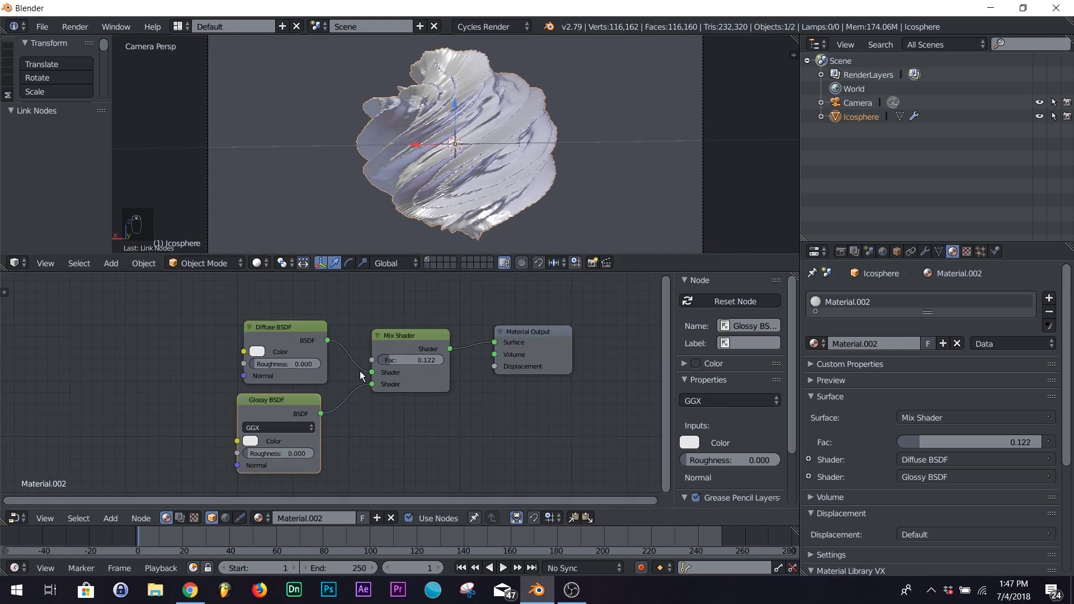
key(shift+a)
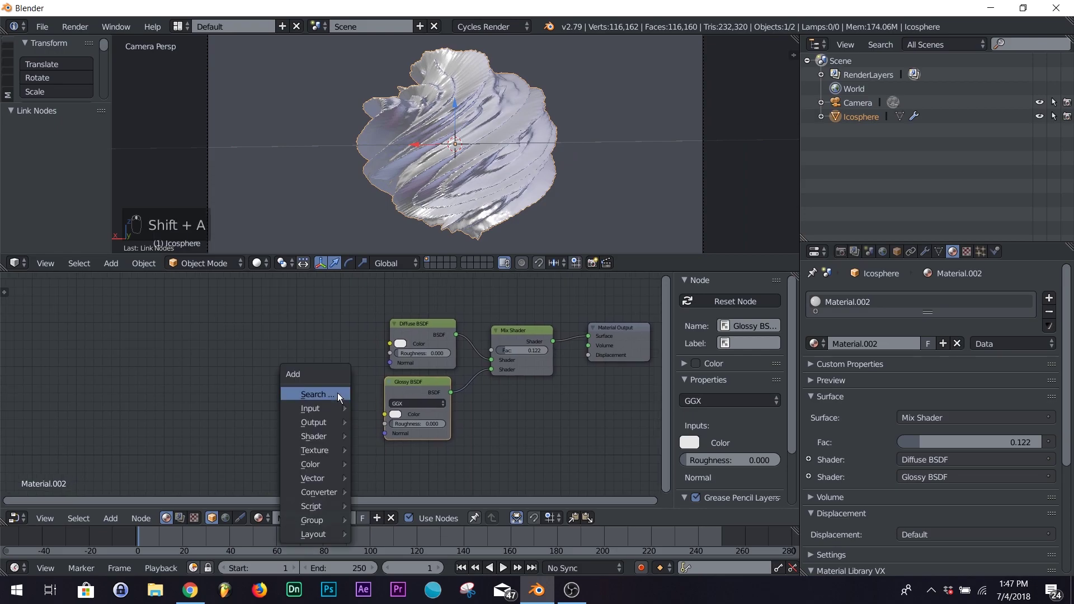
click(337, 393)
text(im)
click(368, 419)
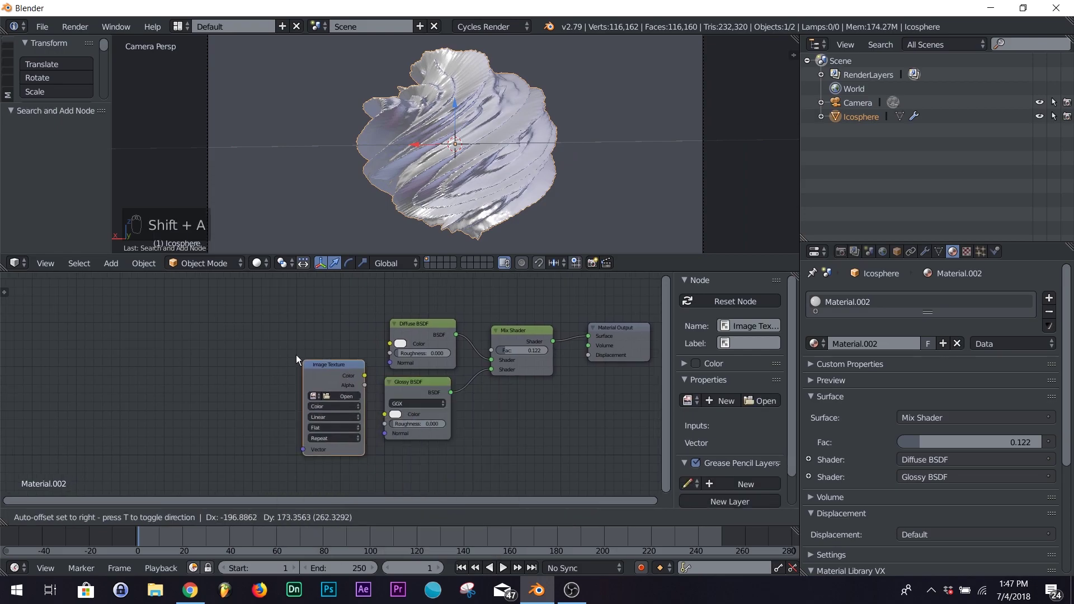
click(346, 353)
drag(347, 348, 393, 350)
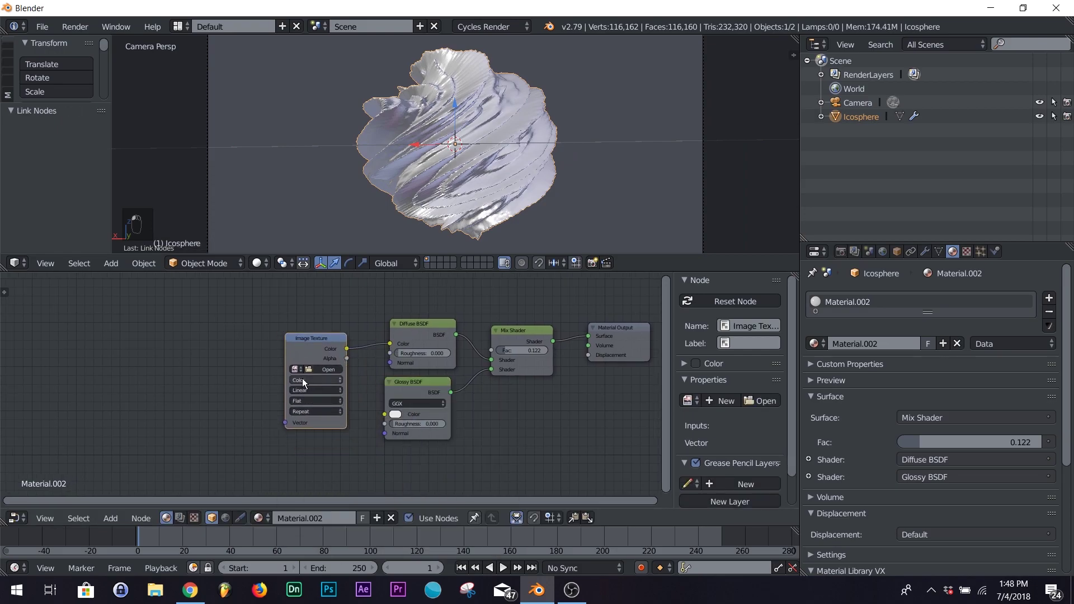
Add a Mapping node before the Image Texture and connect its Vector output to the texture's Vector input
key(shift+a)
click(243, 375)
text(map)
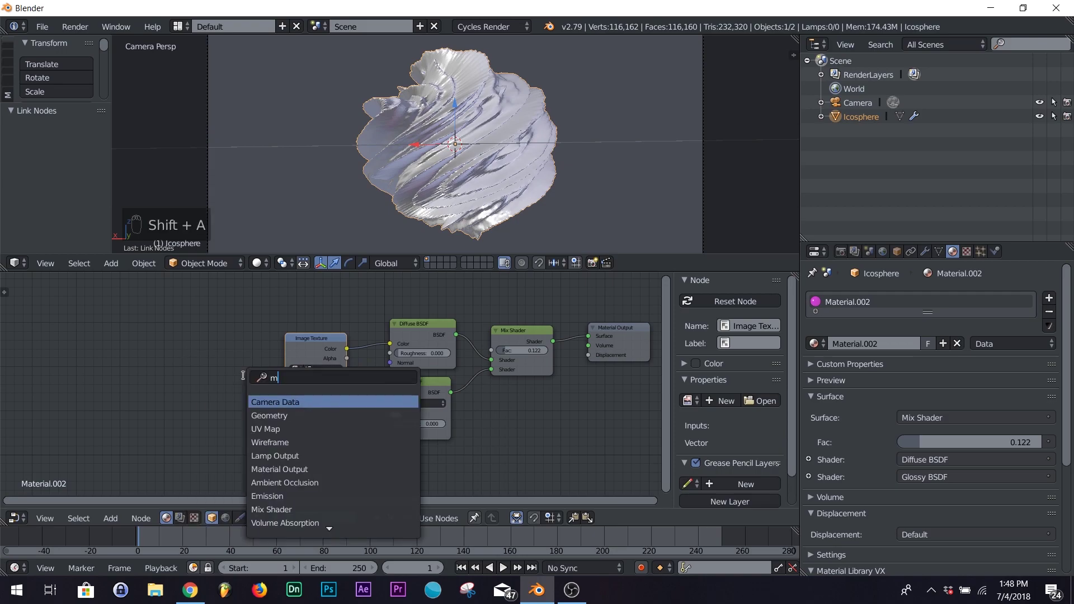
click(287, 415)
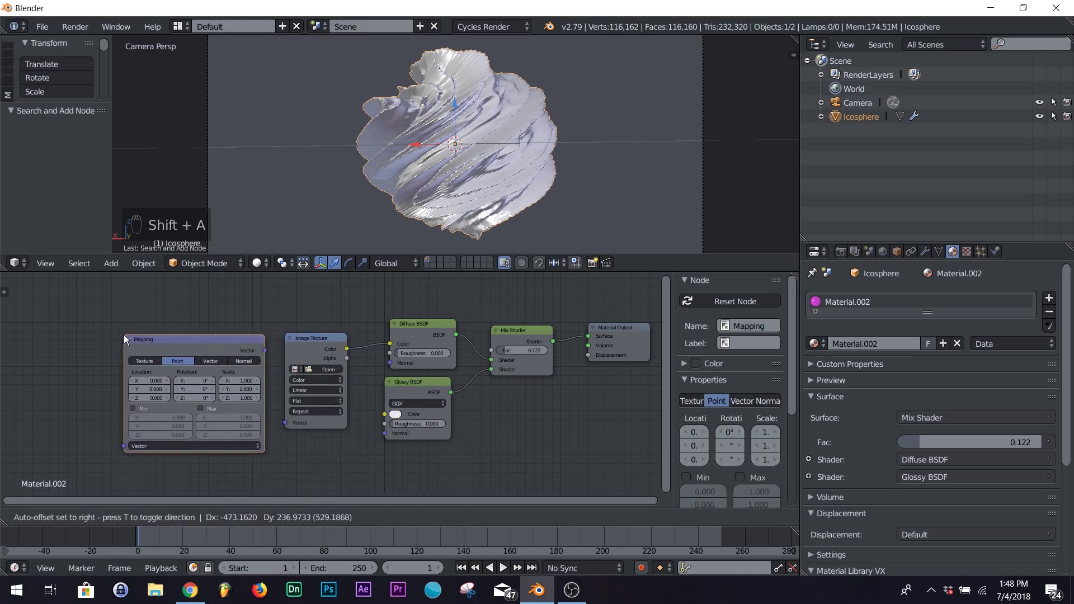
click(88, 316)
drag(266, 351, 286, 422)
Add a Texture Coordinate node and connect its Generated output to the Mapping node's Vector input
middle_drag(82, 408, 246, 402)
key(shift+a)
click(226, 403)
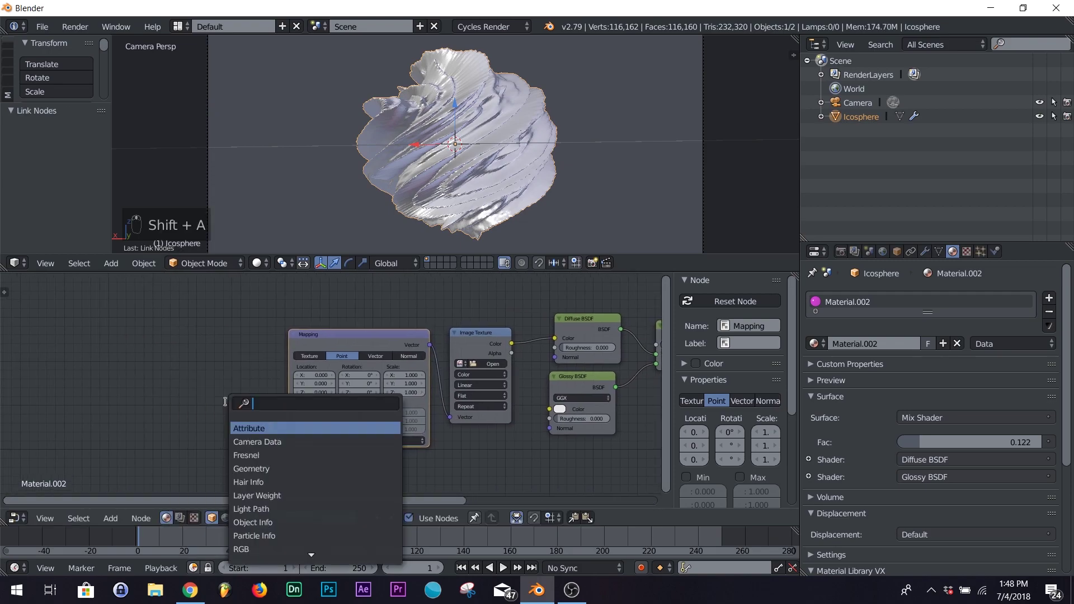
text(tex)
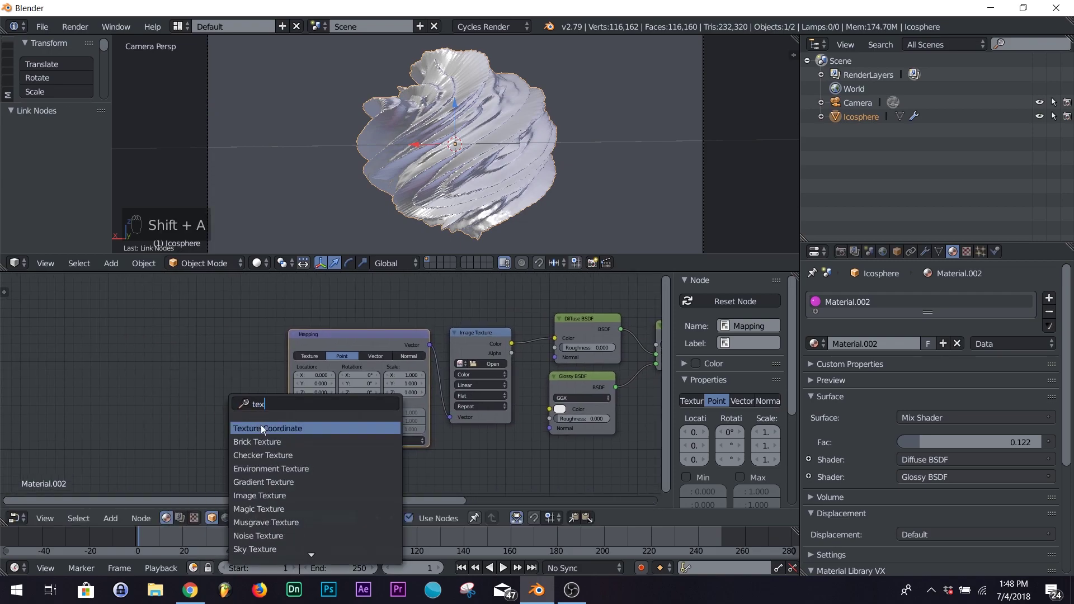
click(259, 428)
click(253, 372)
scroll(254, 376, up, 2)
drag(220, 356, 269, 468)
scroll(470, 427, down, 2)
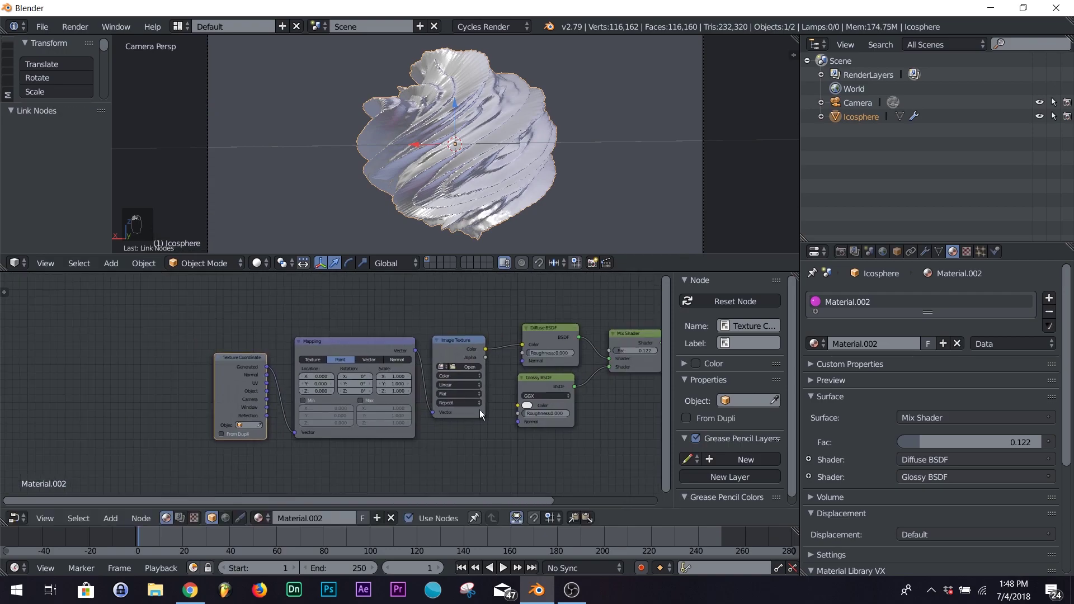
Load liqu.jpg from the liquify folder into the Image Texture node
click(472, 366)
click(38, 306)
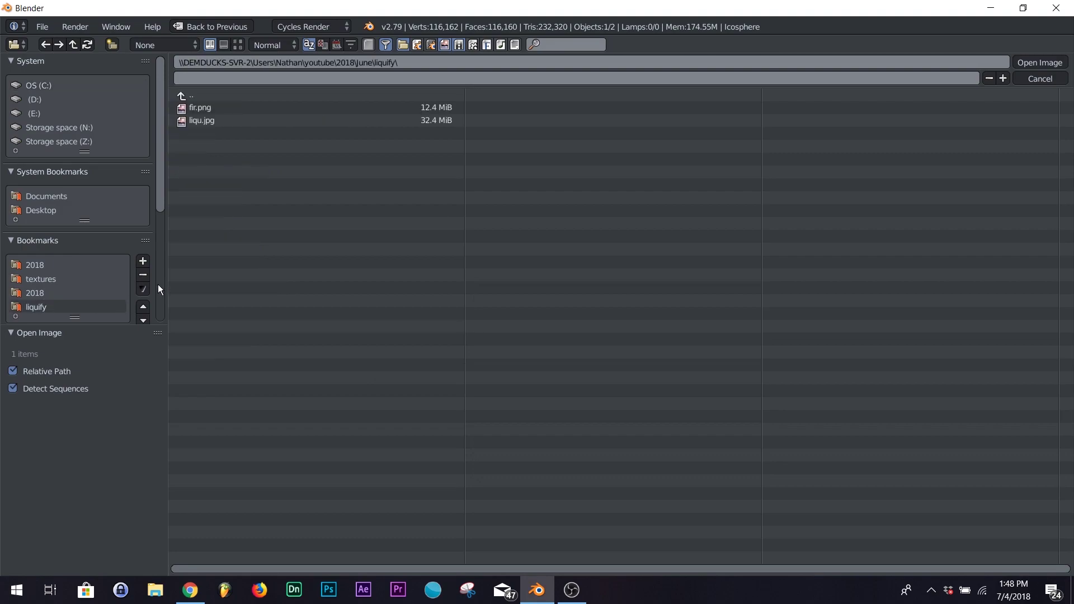
double_click(206, 121)
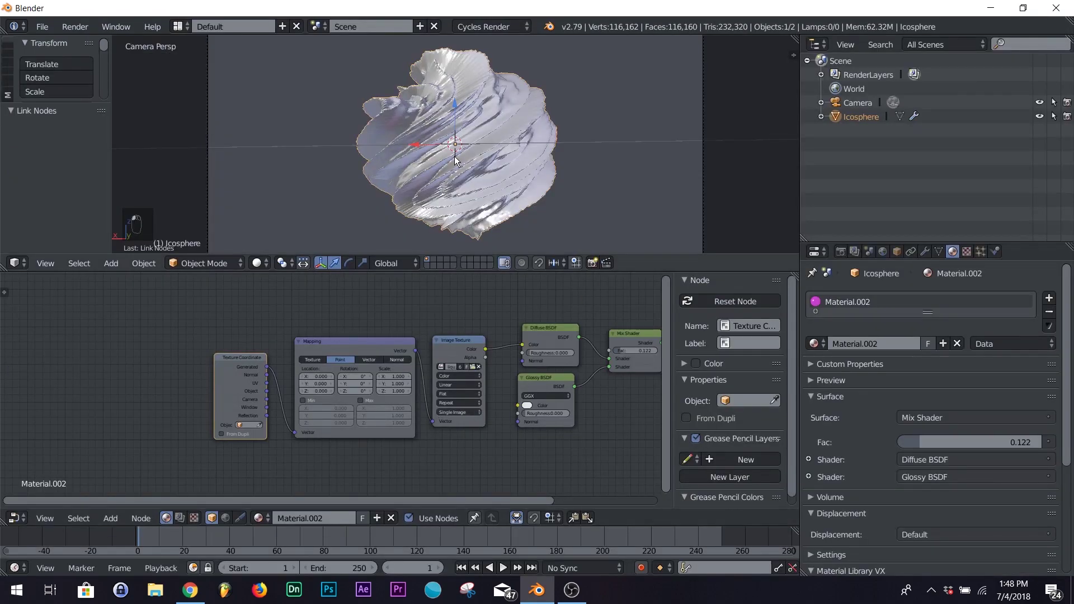
Switch the 3D view to Material shading, inspect the textured shape from the side, and return to the camera view
click(263, 261)
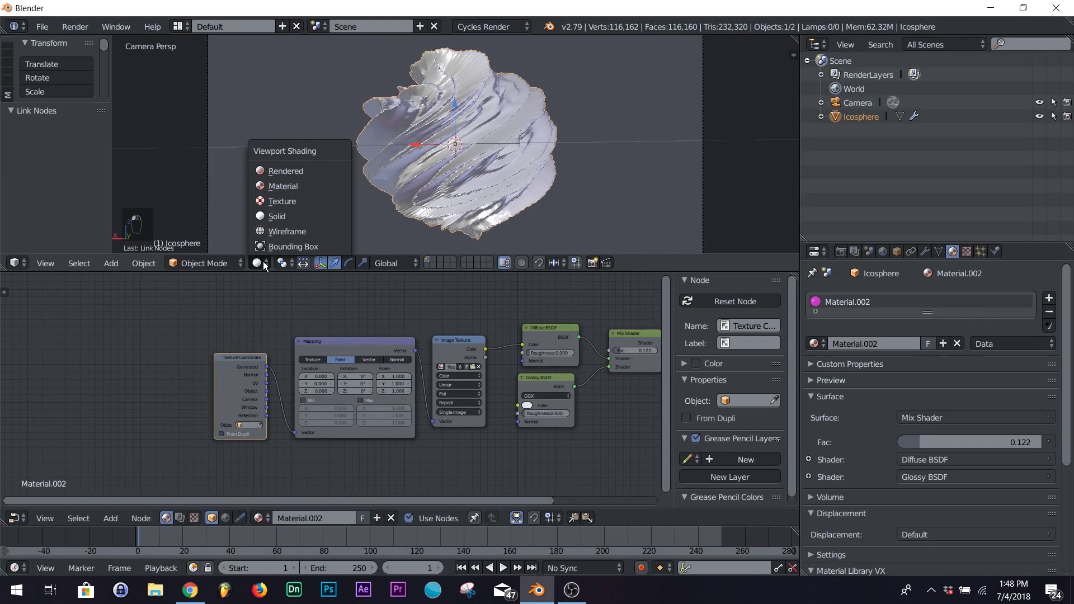
click(304, 186)
middle_drag(500, 126, 687, 143)
scroll(467, 153, up, 5)
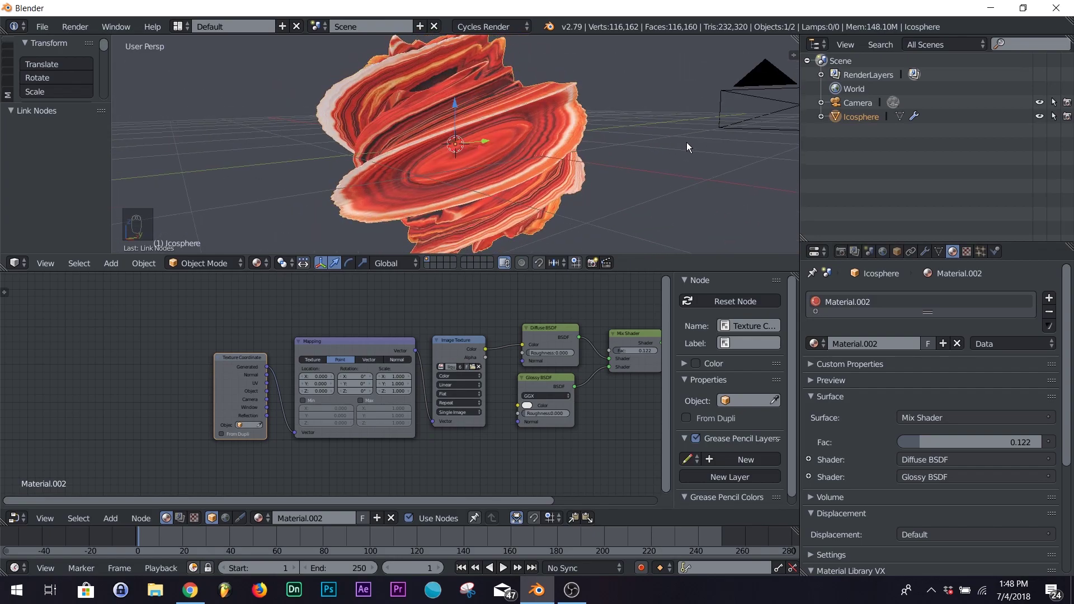
key(KP_0)
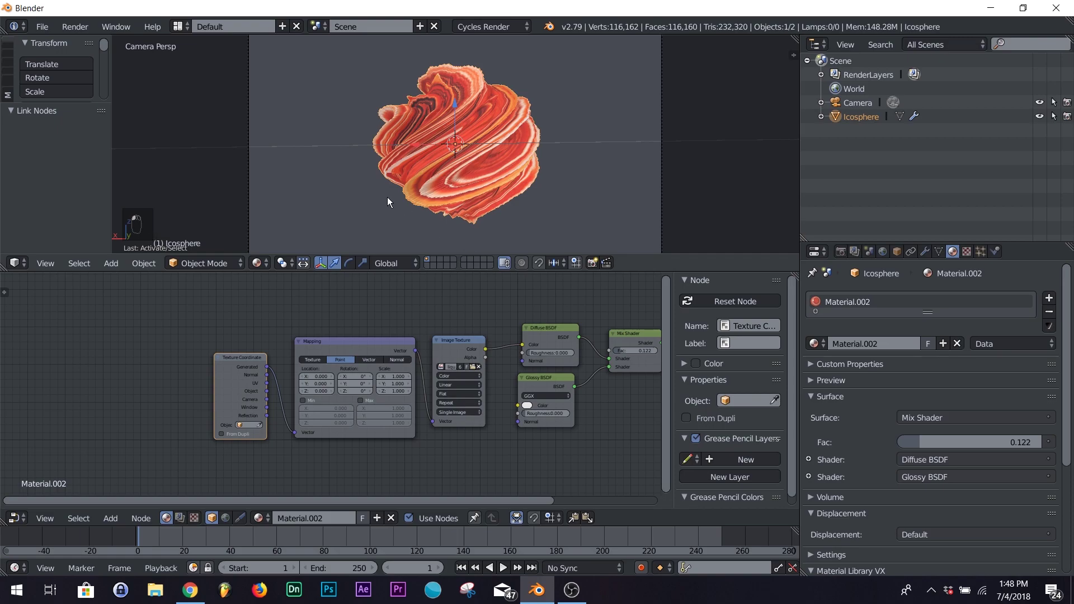
scroll(415, 179, down, 1)
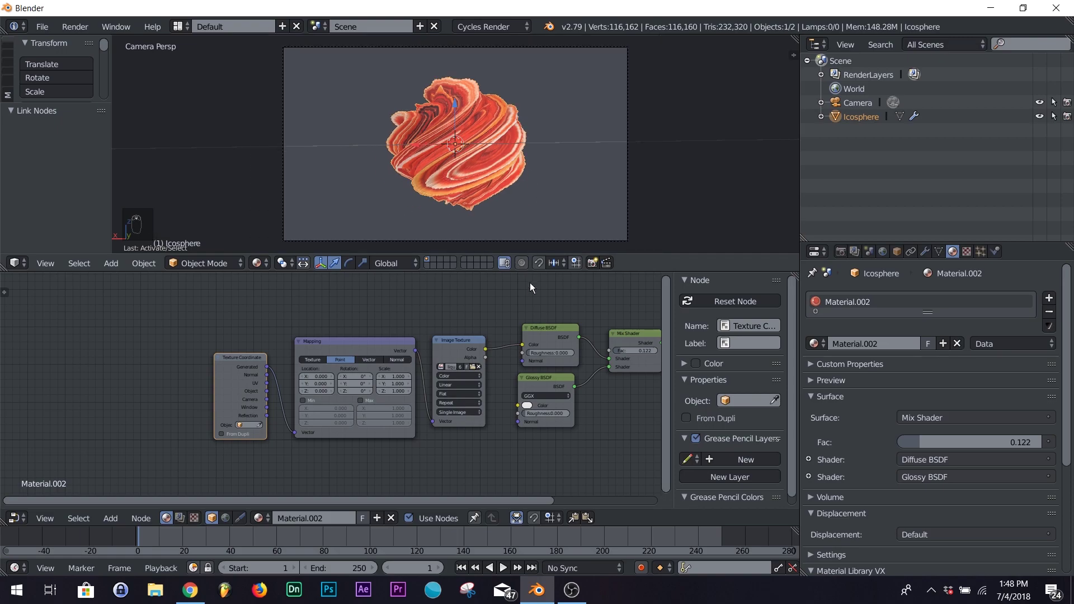
scroll(530, 287, up, 3)
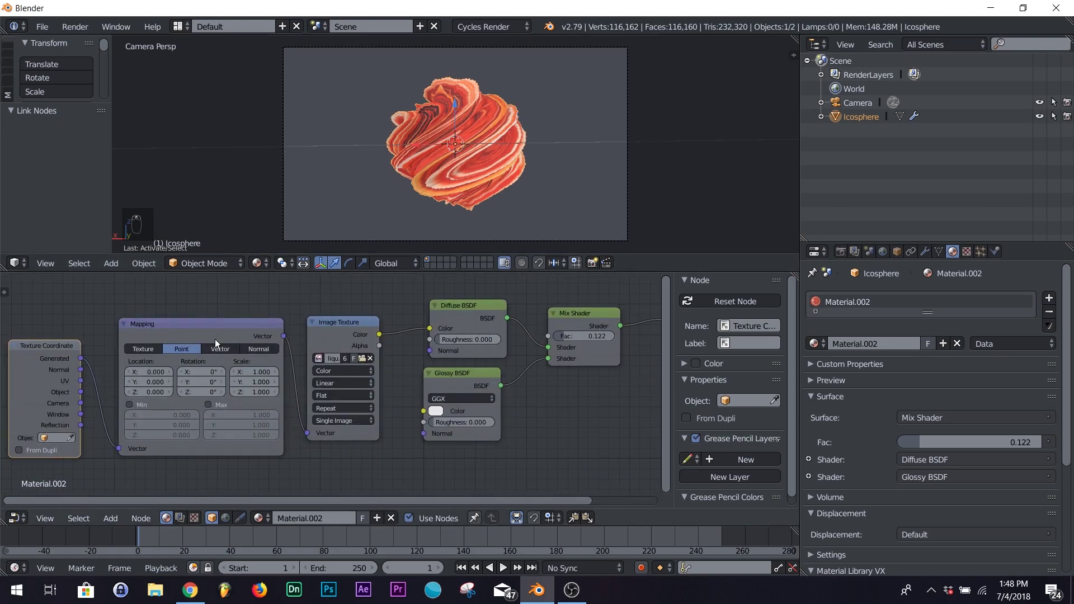
Move the Texture Coordinate, Mapping and Image Texture nodes back to free space before the Diffuse BSDF node
scroll(257, 332, down, 2)
drag(98, 343, 42, 345)
drag(208, 344, 147, 342)
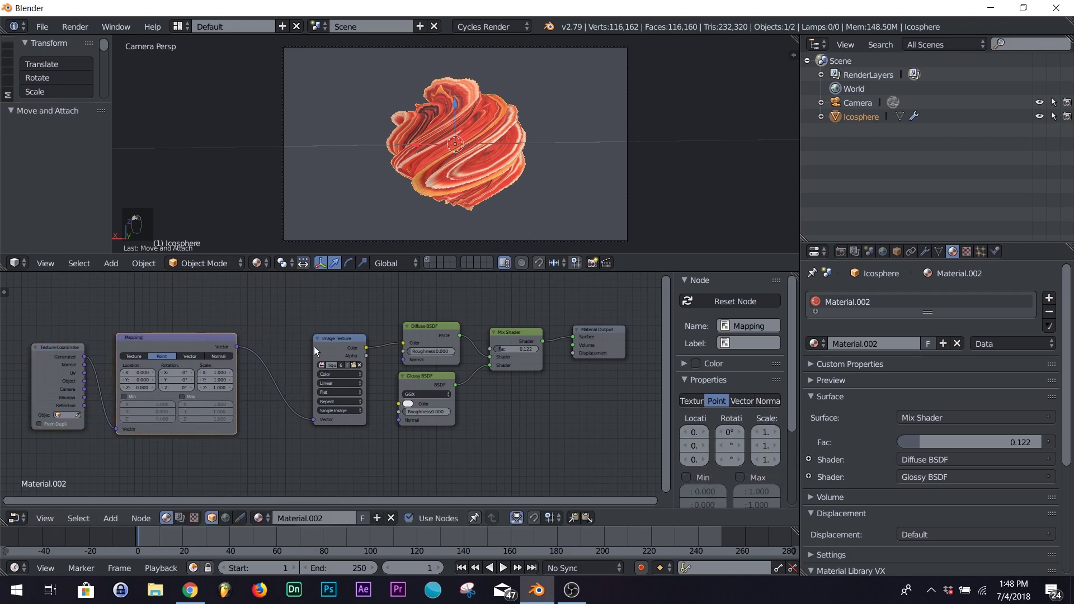
drag(323, 339, 281, 343)
Insert an RGB Curves node between Image Texture and Diffuse BSDF, and move the Glossy BSDF node clear of it
key(shift+a)
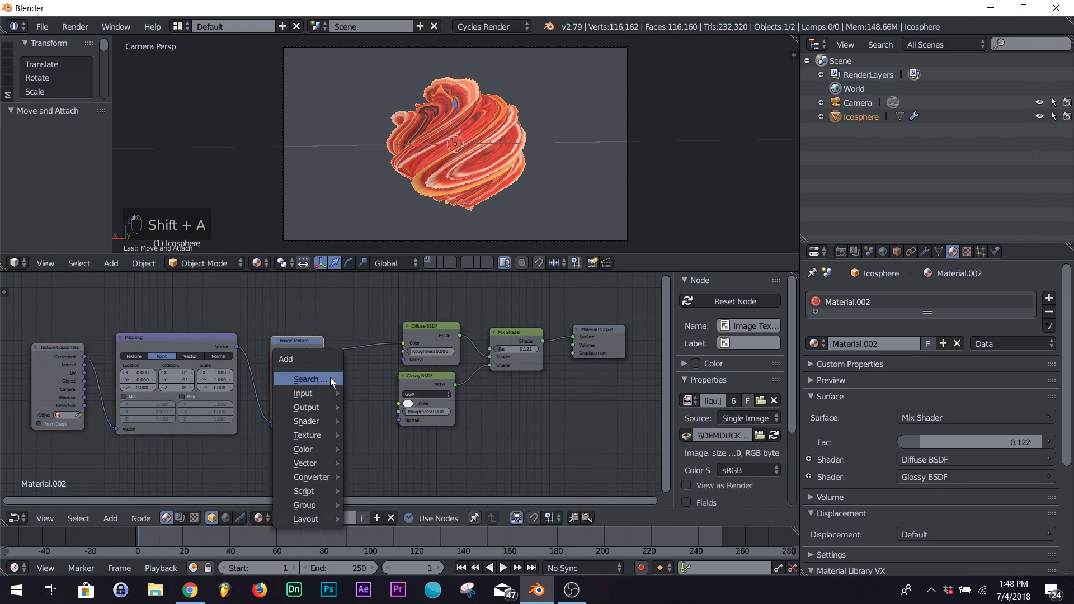
click(330, 378)
text(rgb)
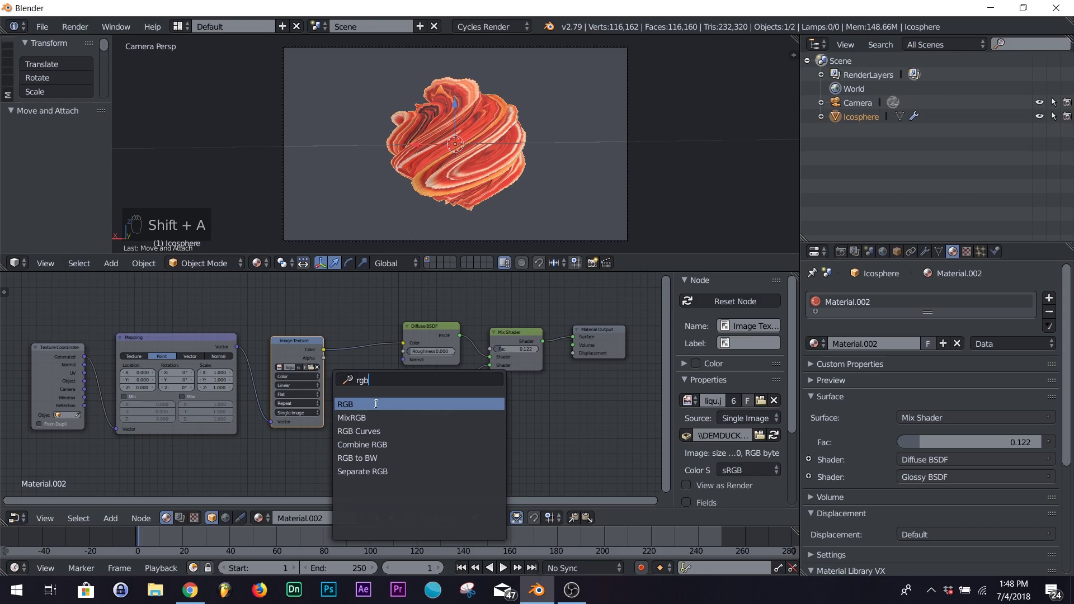
click(359, 431)
click(347, 346)
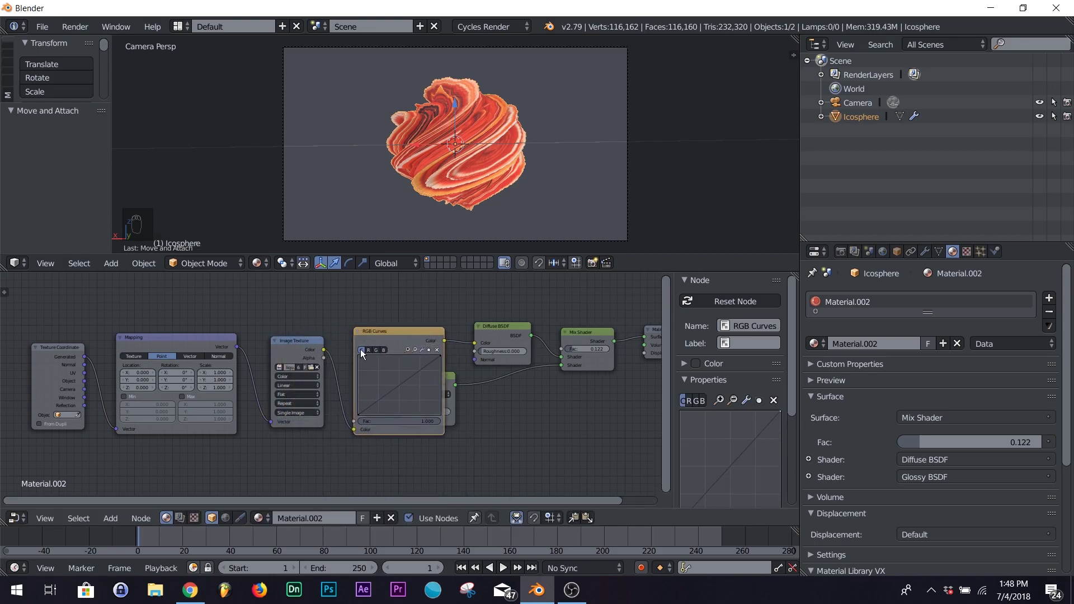
drag(448, 378, 506, 384)
Shape the RGB curve into an S with points at about X 0.486, Y 0.23 and X 0.678, Y 0.72
click(396, 402)
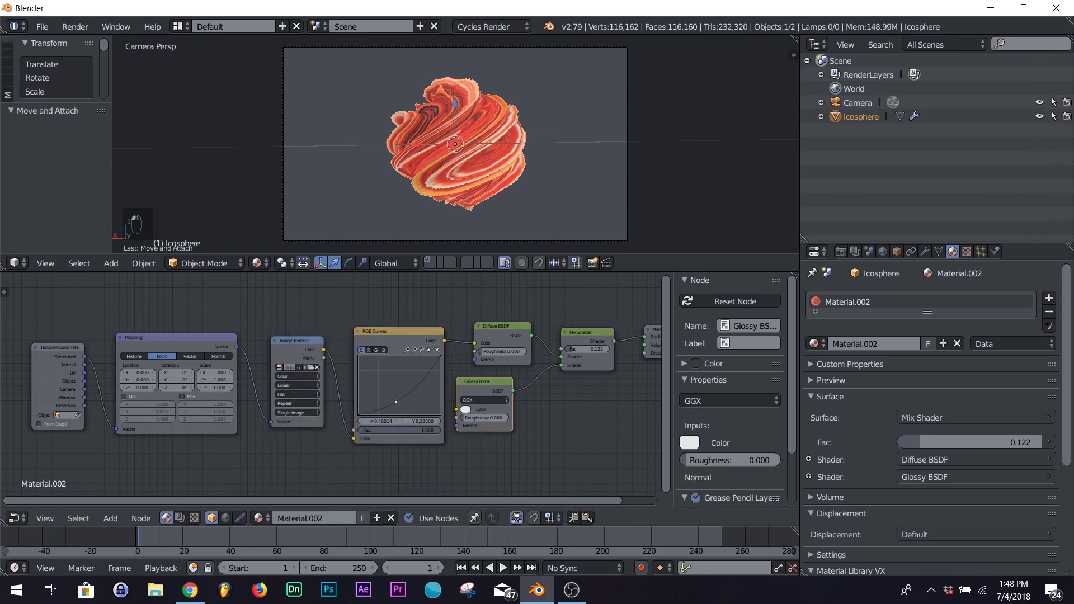
drag(395, 401, 398, 403)
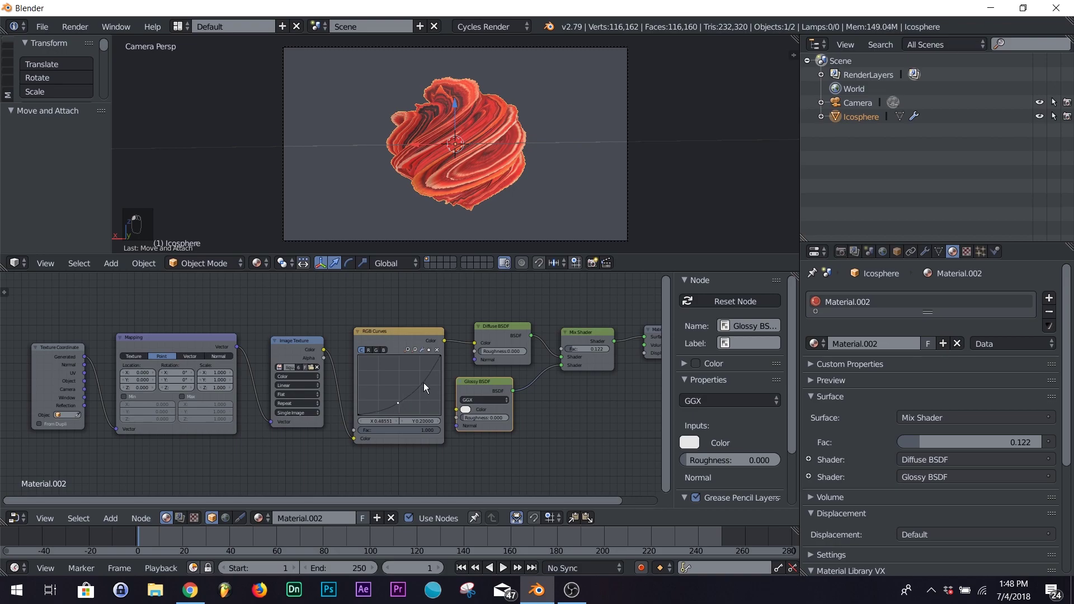
click(414, 372)
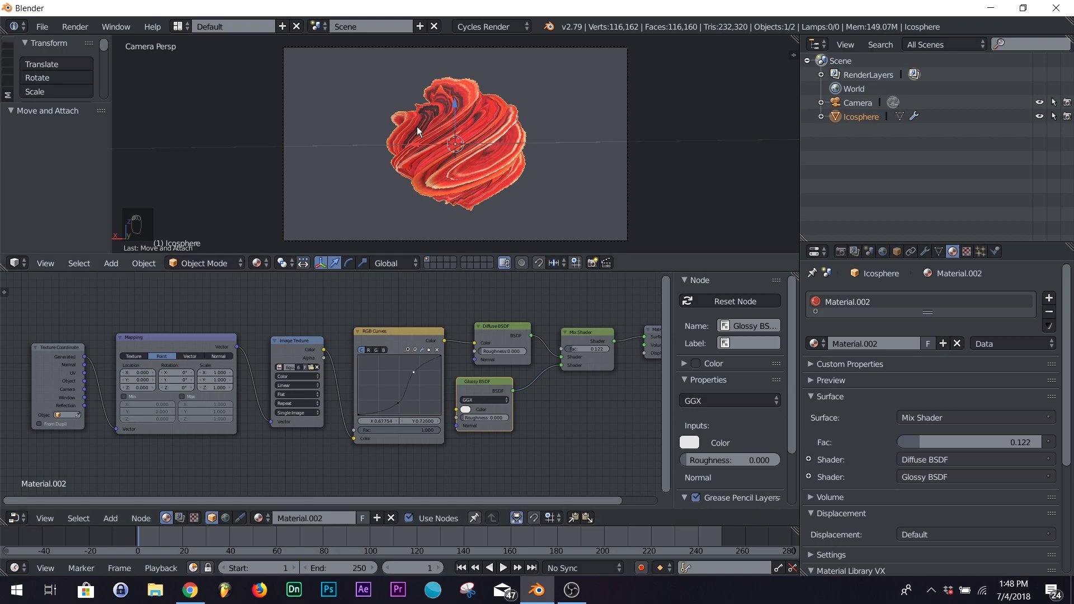
Merge the node editor area into the 3D view and enlarge the camera frame
drag(5, 266, 561, 310)
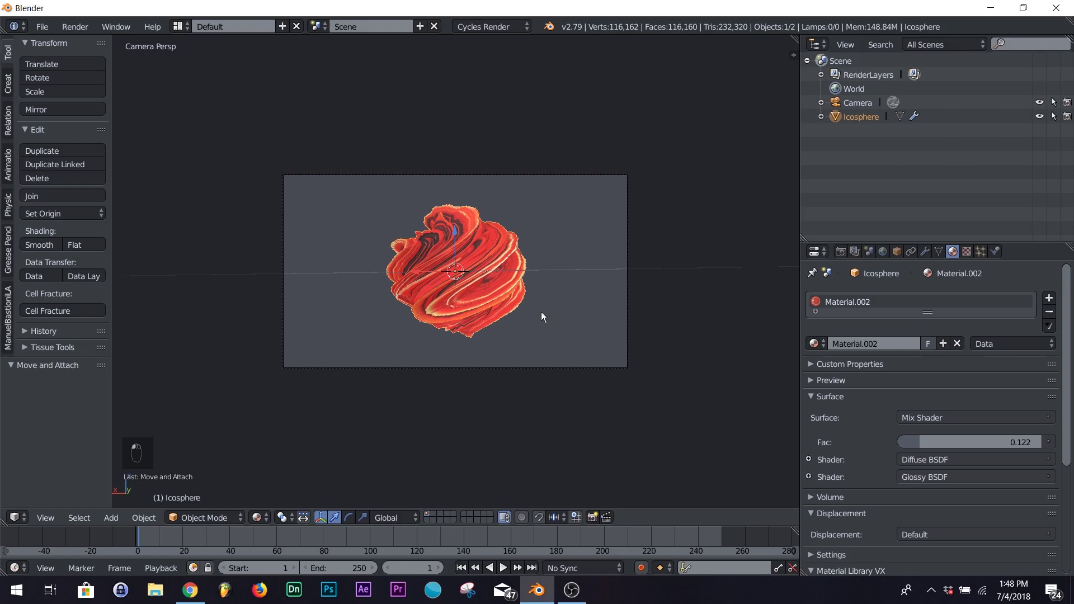
scroll(532, 314, up, 4)
scroll(531, 314, down, 2)
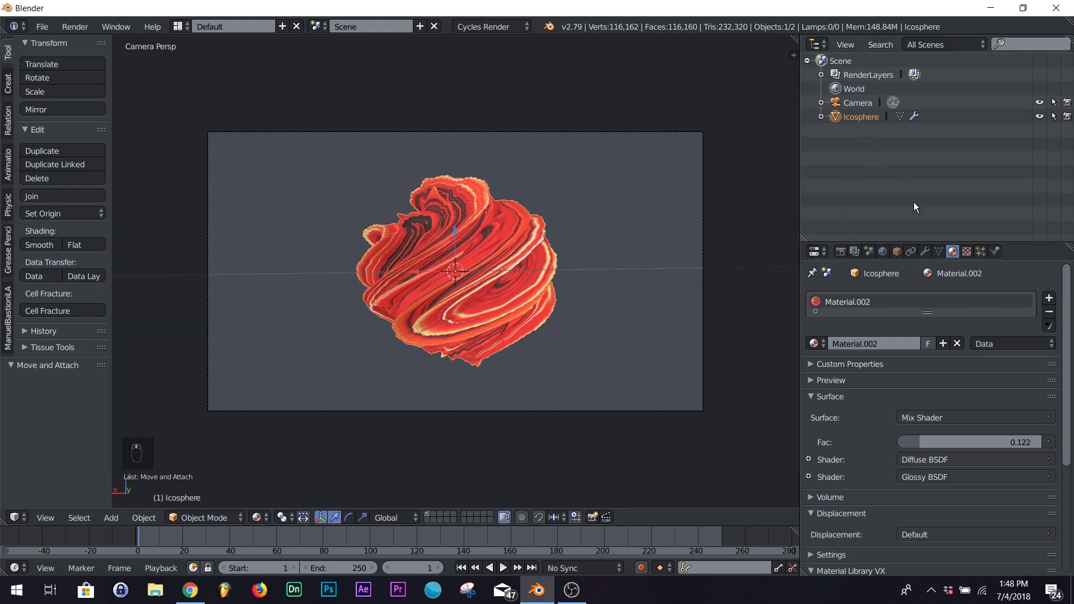
Assign a Voronoi Texture to the World background color
click(882, 252)
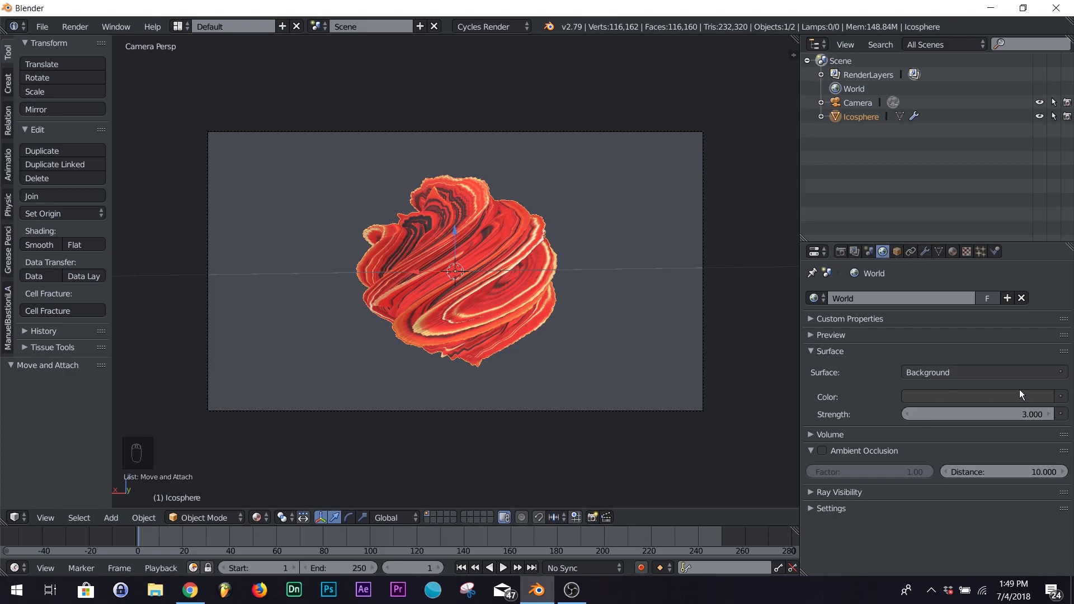
click(1064, 400)
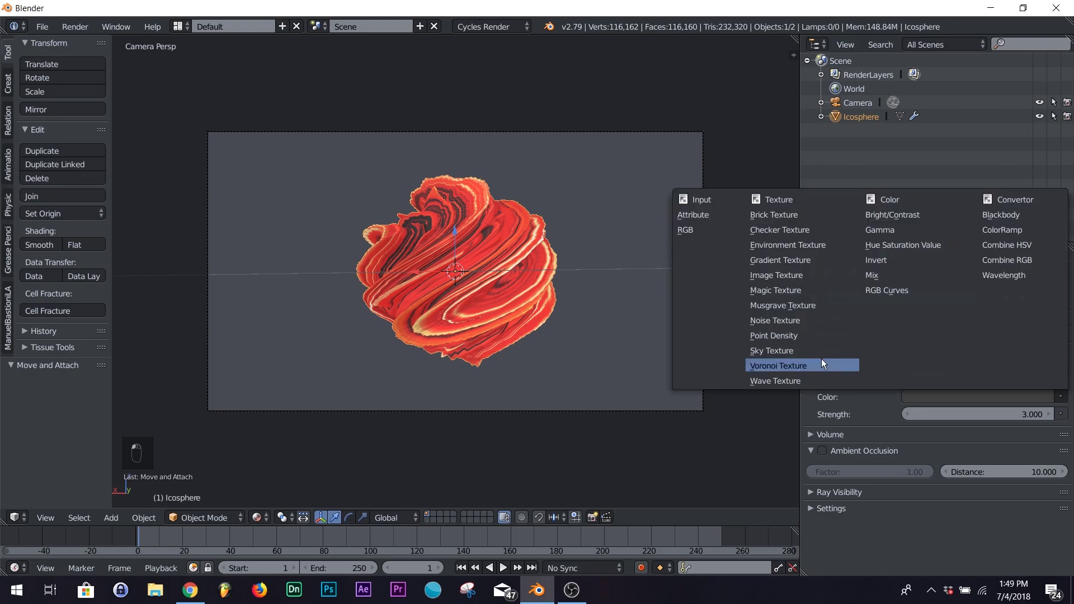
click(801, 365)
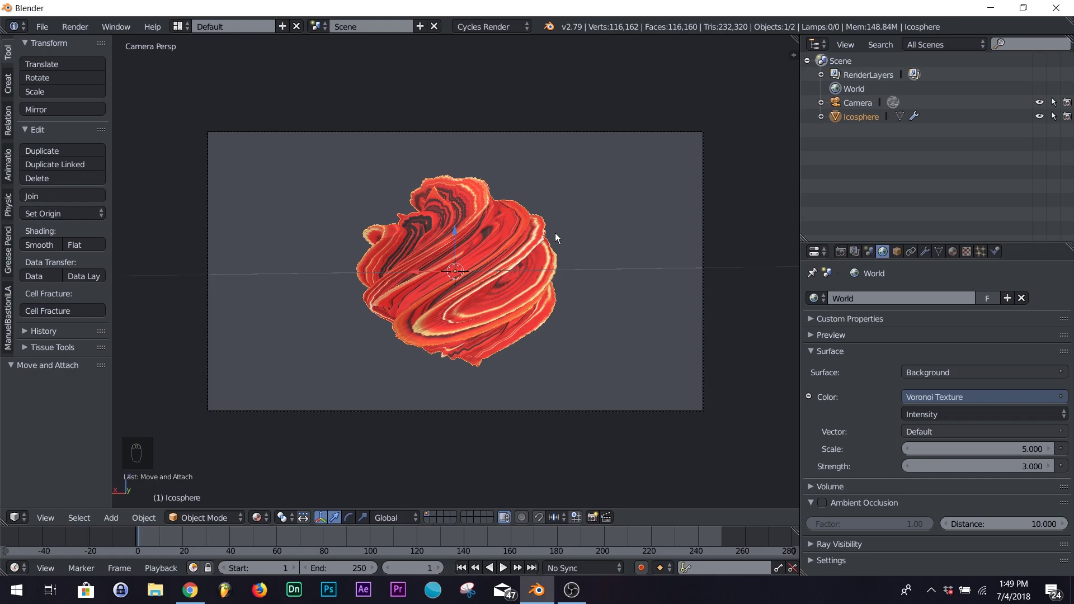
Preview the Voronoi background in Rendered shading, inspect the scene from outside the camera, and return to the camera view
key(shift+z)
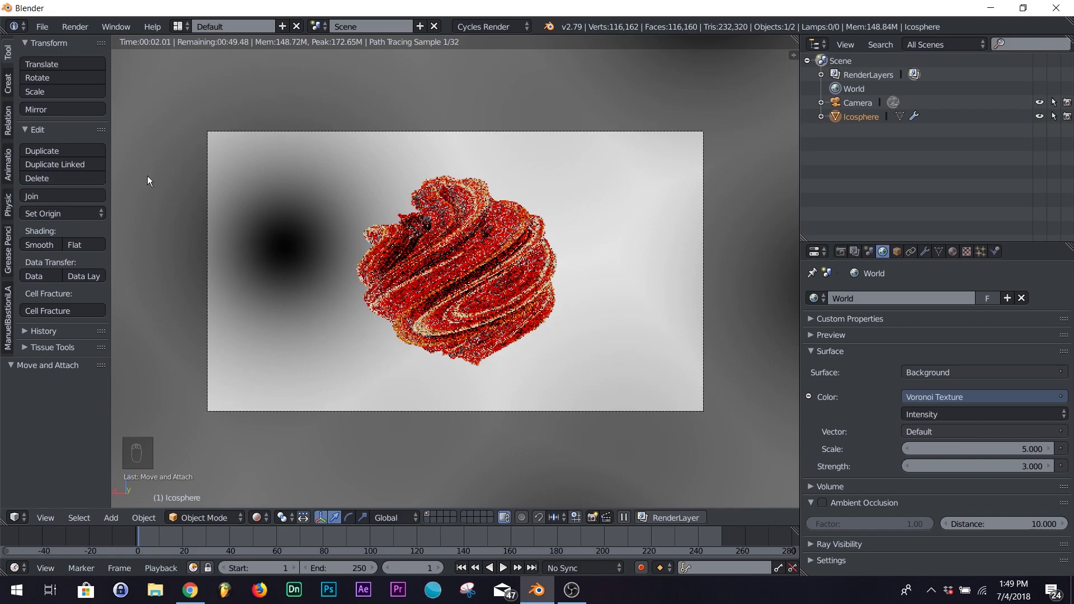
key(KP_0)
scroll(608, 184, down, 5)
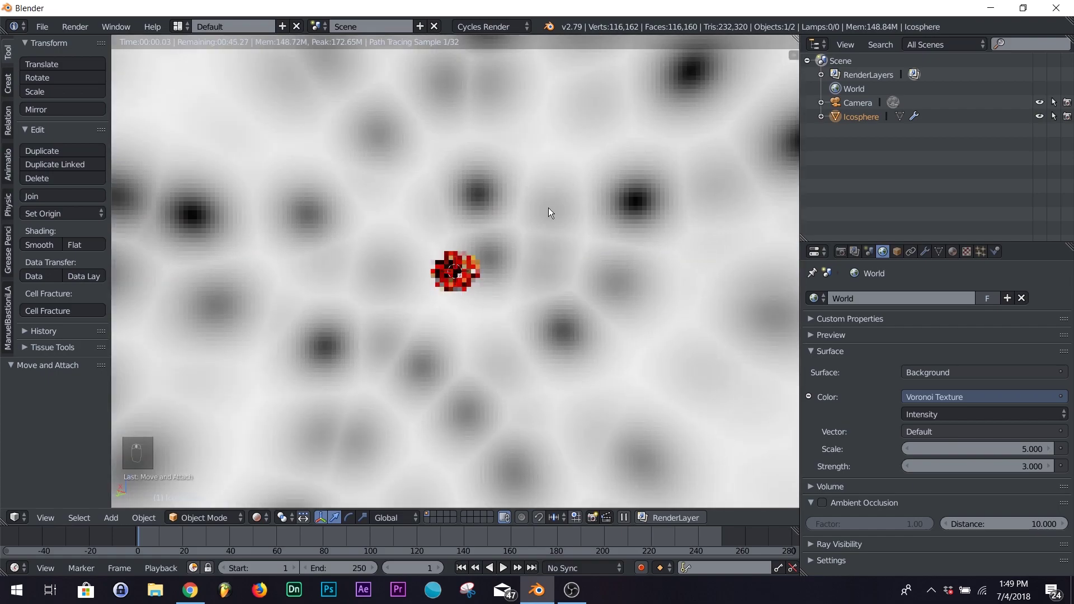
key(KP_0)
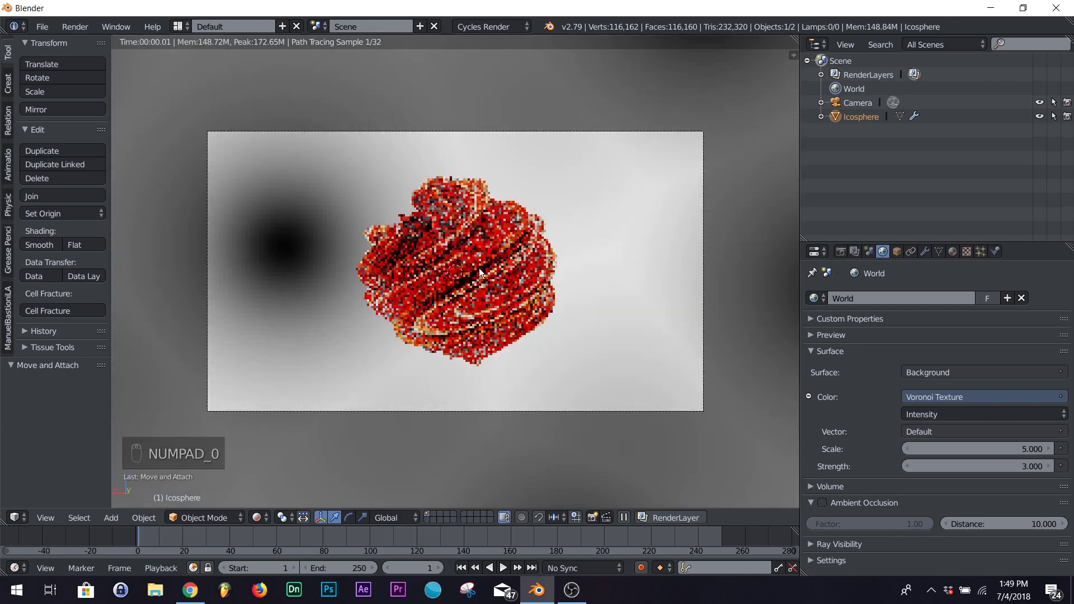
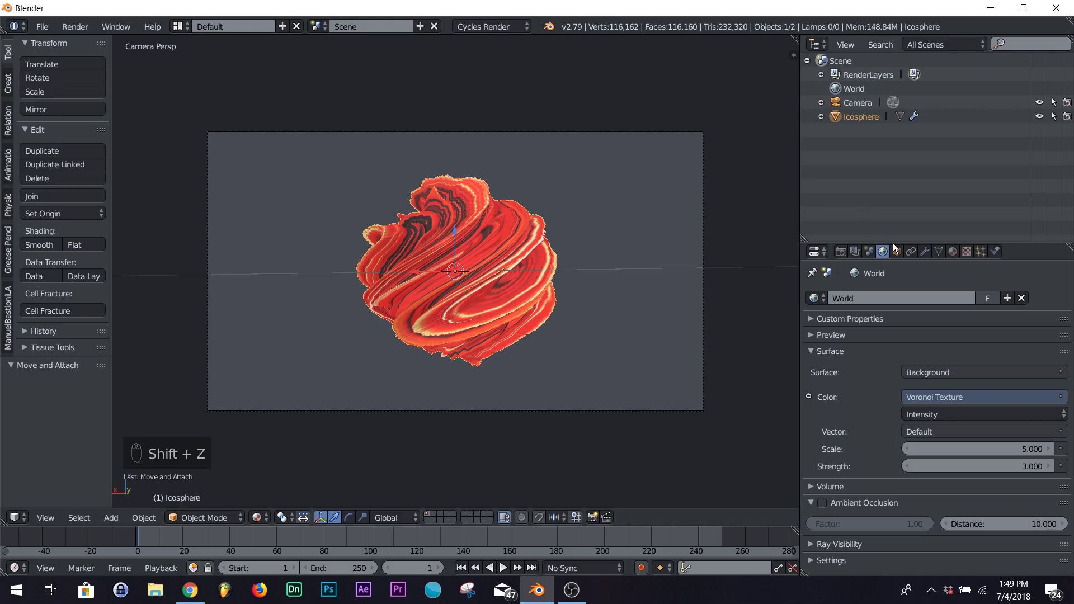
middle_drag(599, 235, 491, 246)
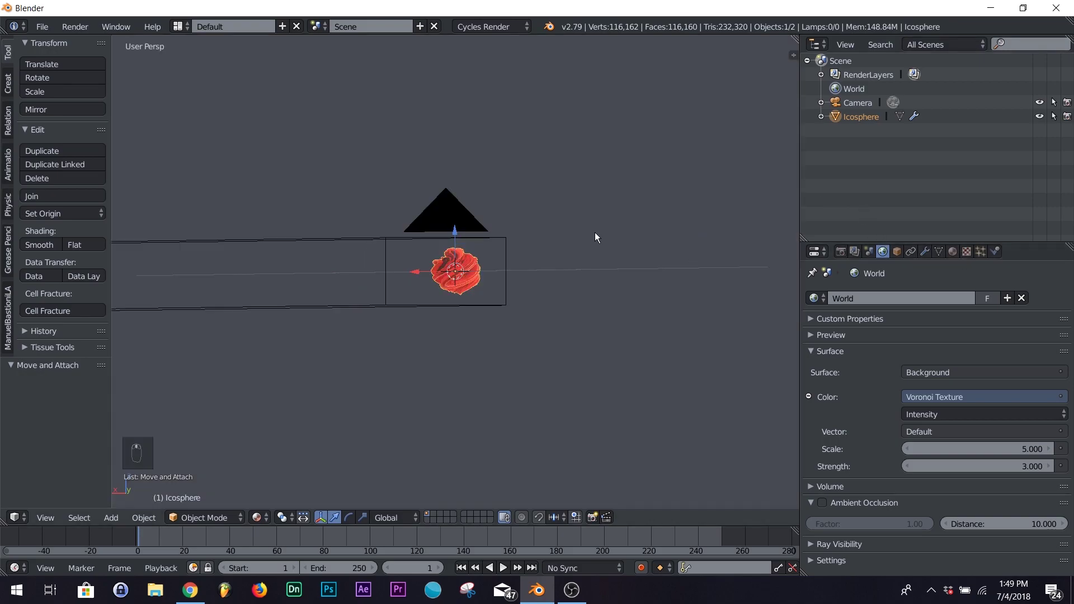
scroll(466, 266, up, 4)
key(KP_0)
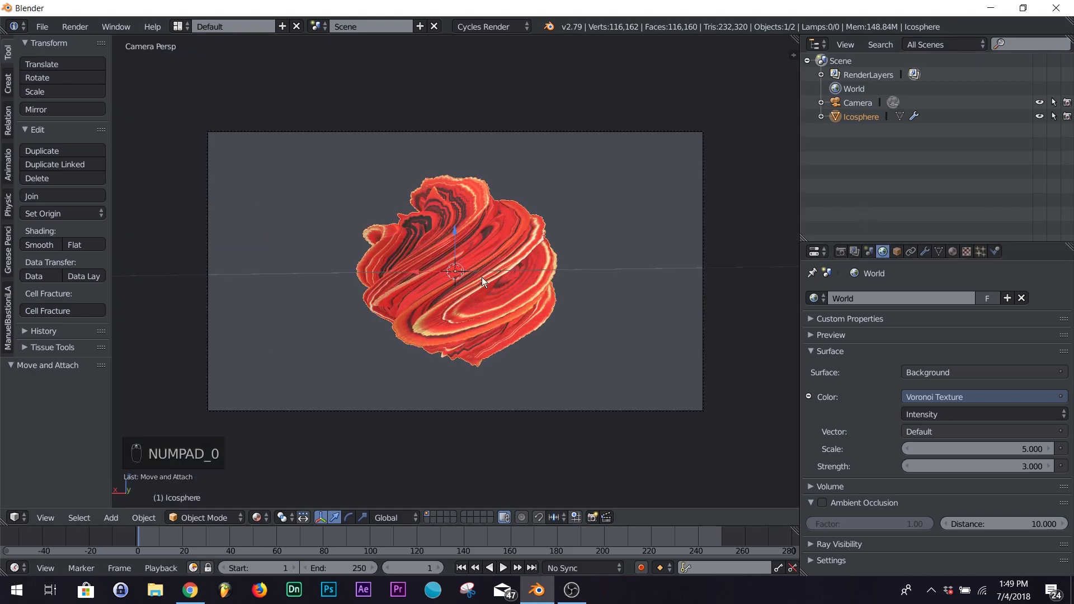
Add a plane at the scene's center and scale it up by about 2.68
key(shift+a)
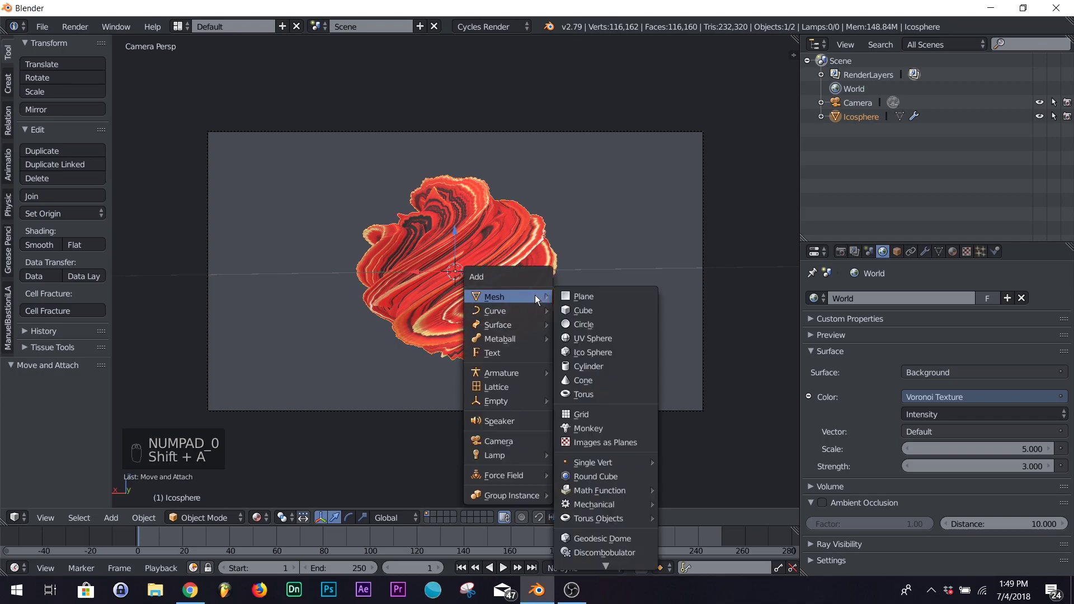
click(592, 298)
key(s)
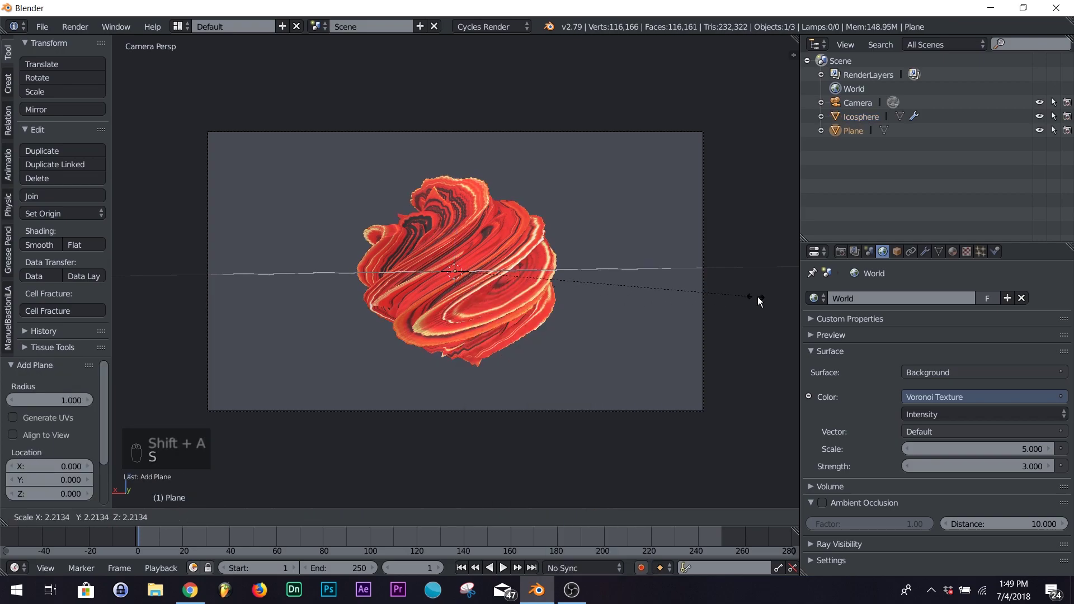
click(134, 302)
Set the plane's rotation to 90° on X and 0° on Y and Z so it stands upright
click(897, 251)
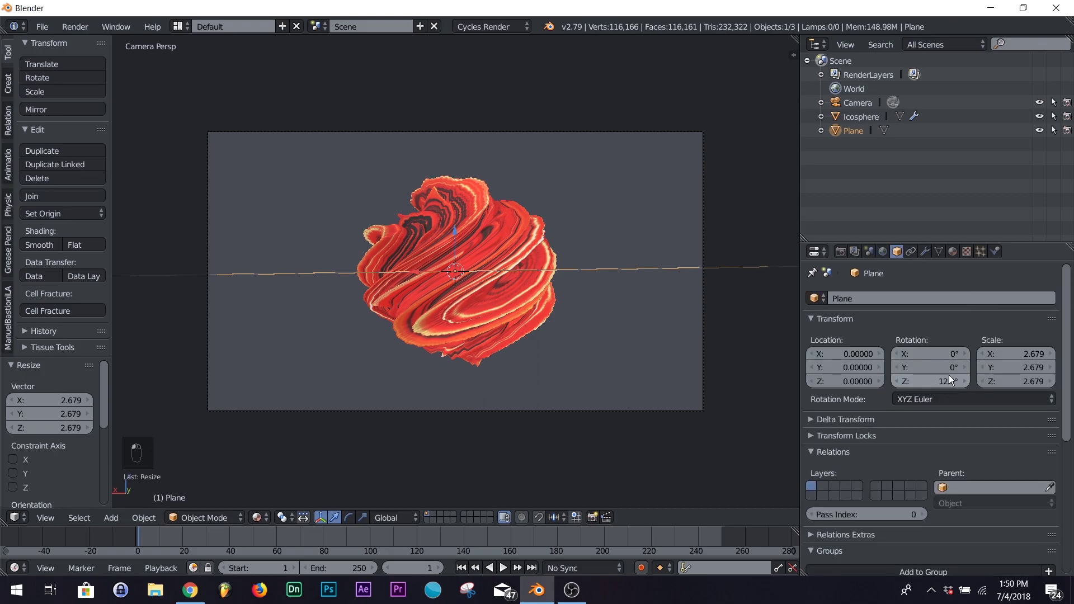
key(ctrl+z)
drag(943, 371, 944, 369)
double_click(943, 368)
text(0)
key(Return)
drag(940, 353, 990, 353)
double_click(940, 353)
text(90)
key(Return)
Move the plane about -12.25 units along Y to sit behind the shape, and return to the camera view
middle_drag(705, 305, 537, 271)
drag(497, 273, 209, 277)
key(KP_0)
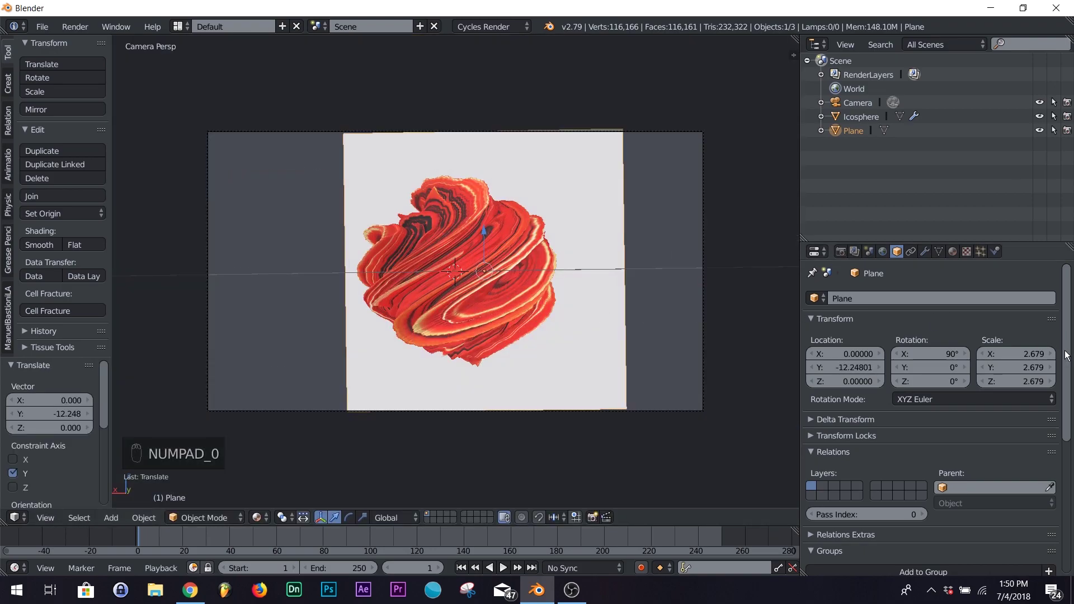
Scale the plane to X 5.279 and Y 3.269, and set its Y location to about -9.588 to fill the camera frame
mouse_move(1016, 353)
mouse_down()
mouse_move(1057, 354)
mouse_move(1017, 361)
mouse_move(1063, 367)
mouse_move(1004, 367)
mouse_move(1010, 354)
mouse_move(996, 353)
mouse_up()
scroll(607, 304, down, 2)
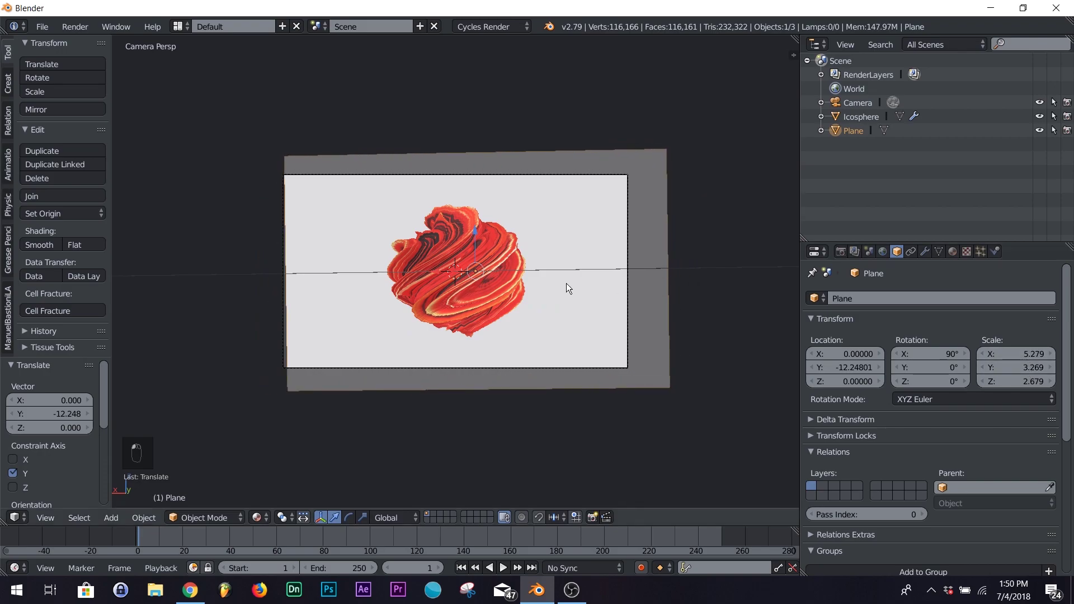
scroll(438, 265, up, 3)
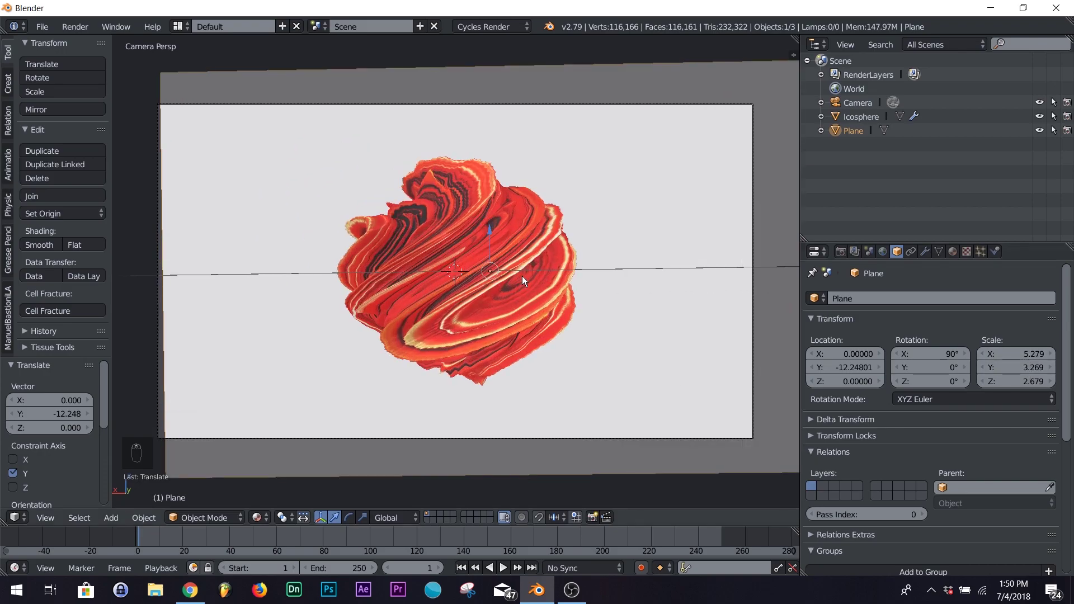
scroll(522, 276, down, 3)
drag(858, 367, 918, 367)
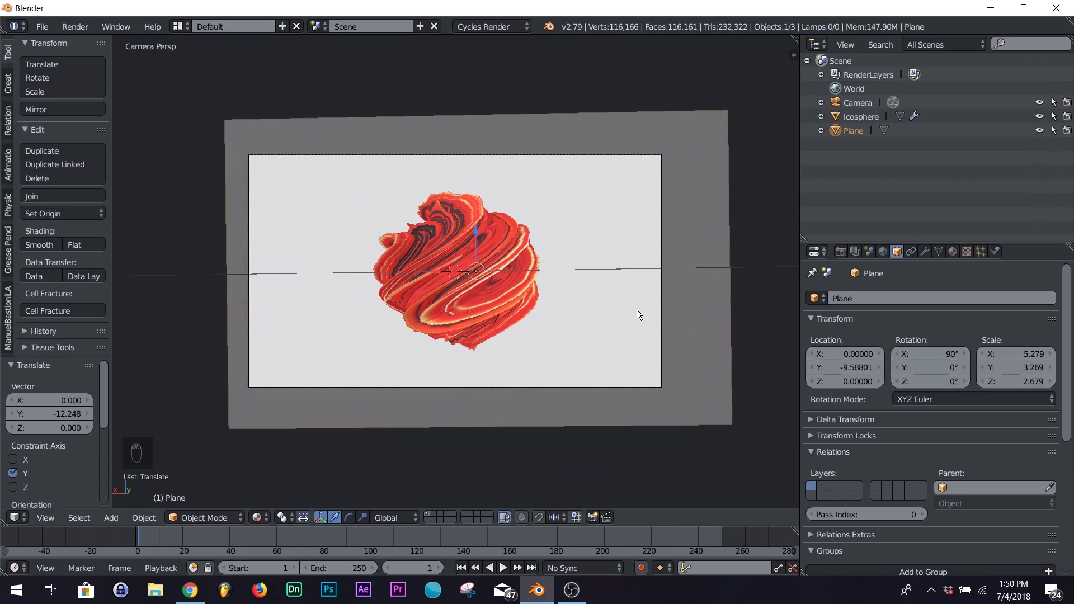
Subdivide the plane's mesh with 100 cuts and return to Object Mode
key(Tab)
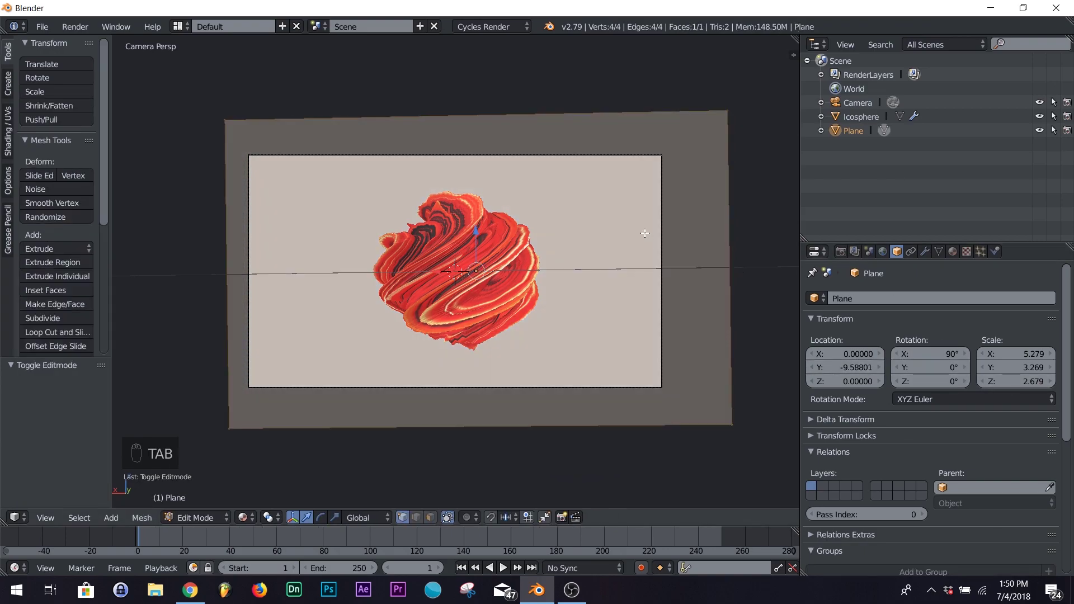
key(w)
click(632, 218)
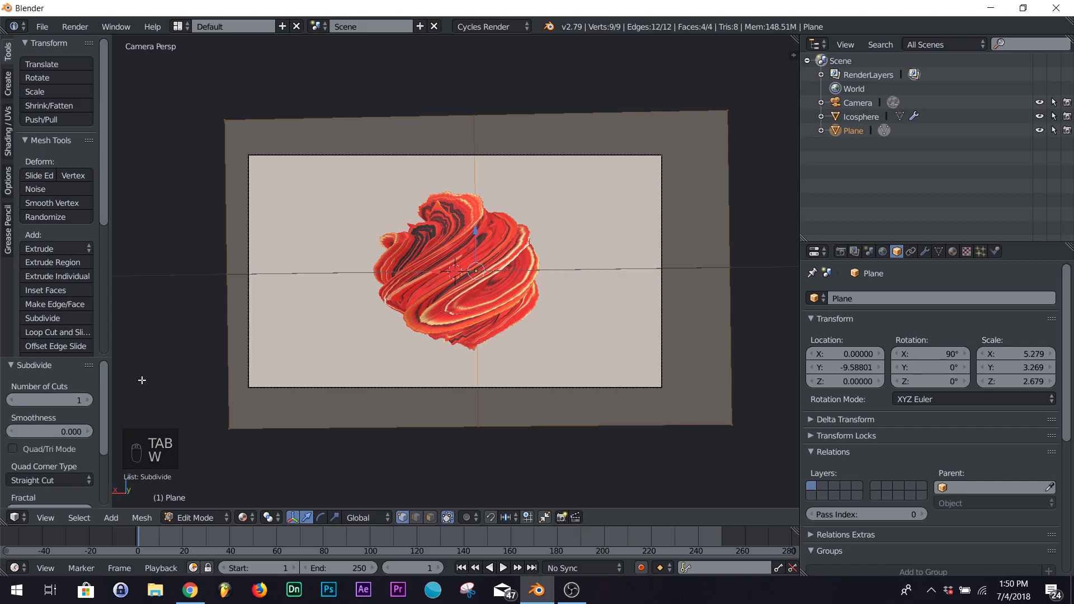
click(79, 400)
text(100)
key(Return)
key(Tab)
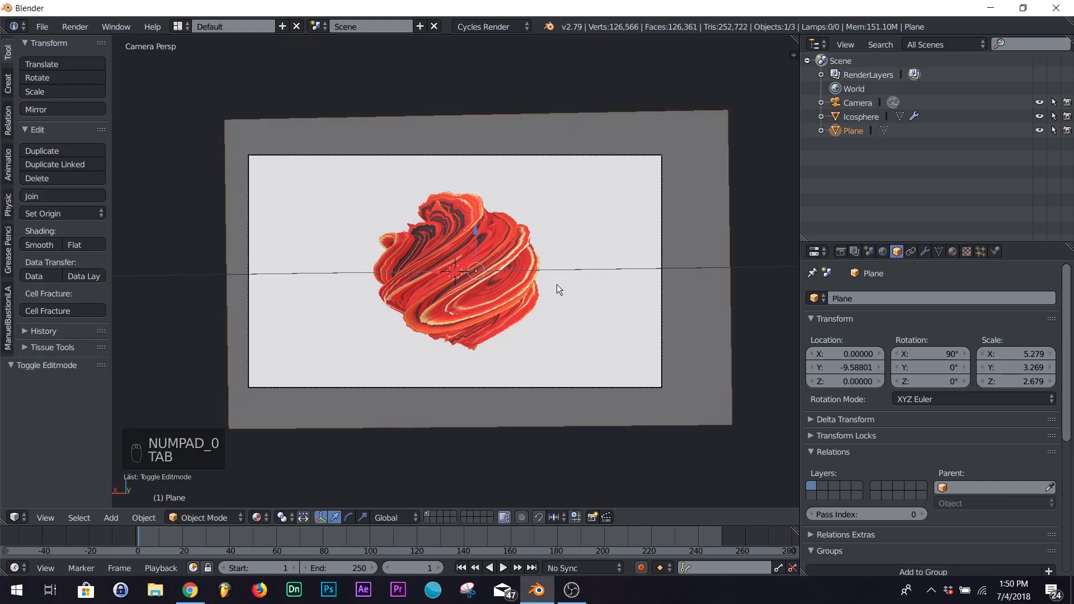
Switch the 3D view to Solid shading, trying Wireframe first
click(259, 517)
click(284, 483)
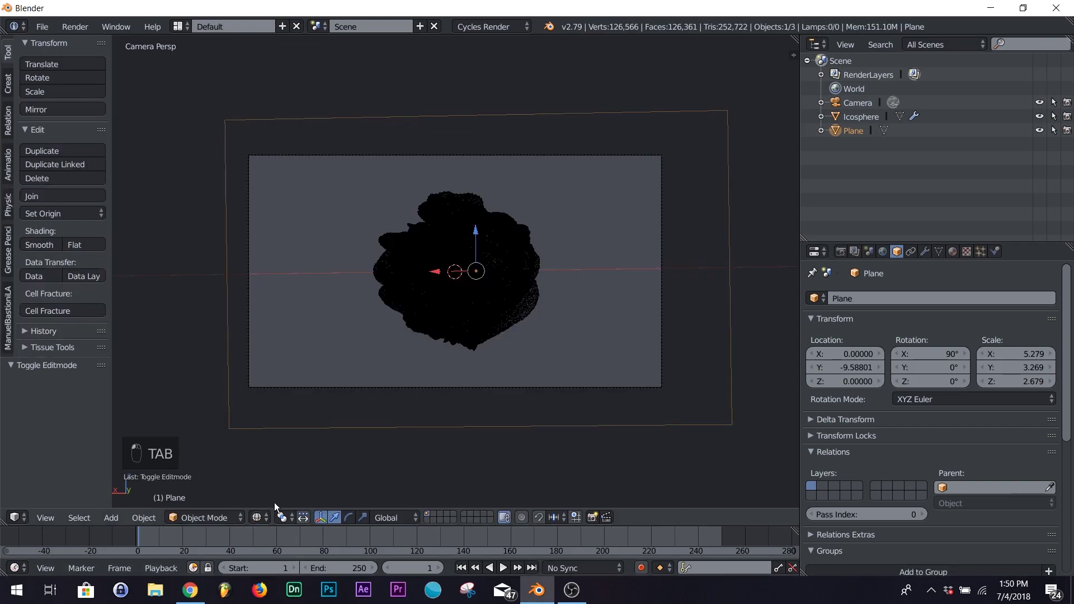
click(256, 518)
click(275, 471)
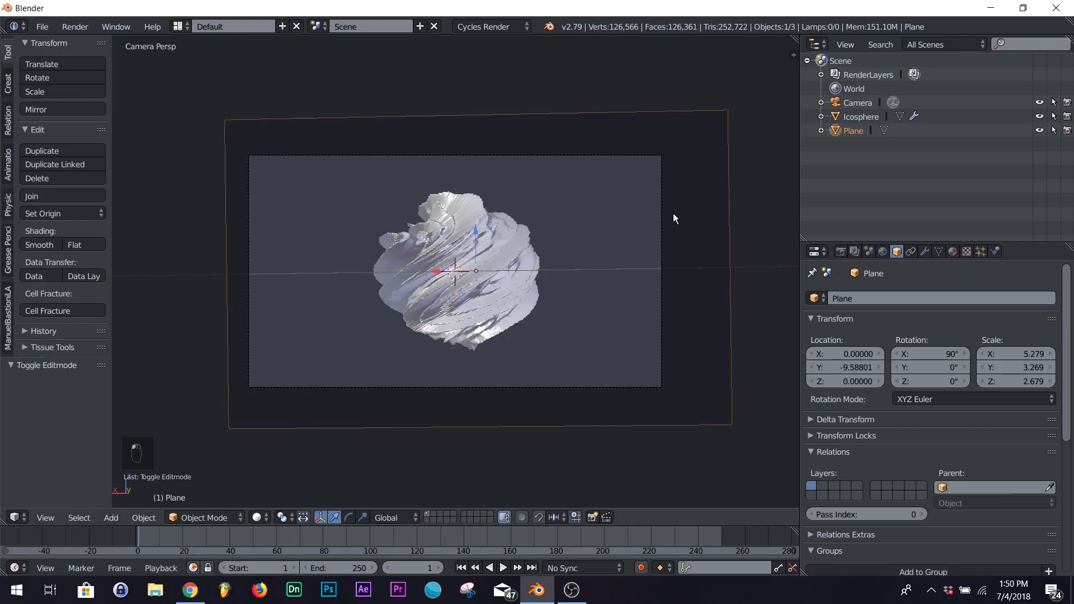
Shift the backdrop plane about 0.517 along X and set its scale to X 4.779 and Y 2.829
drag(434, 272, 408, 272)
drag(1025, 354, 1001, 354)
drag(1016, 367, 976, 367)
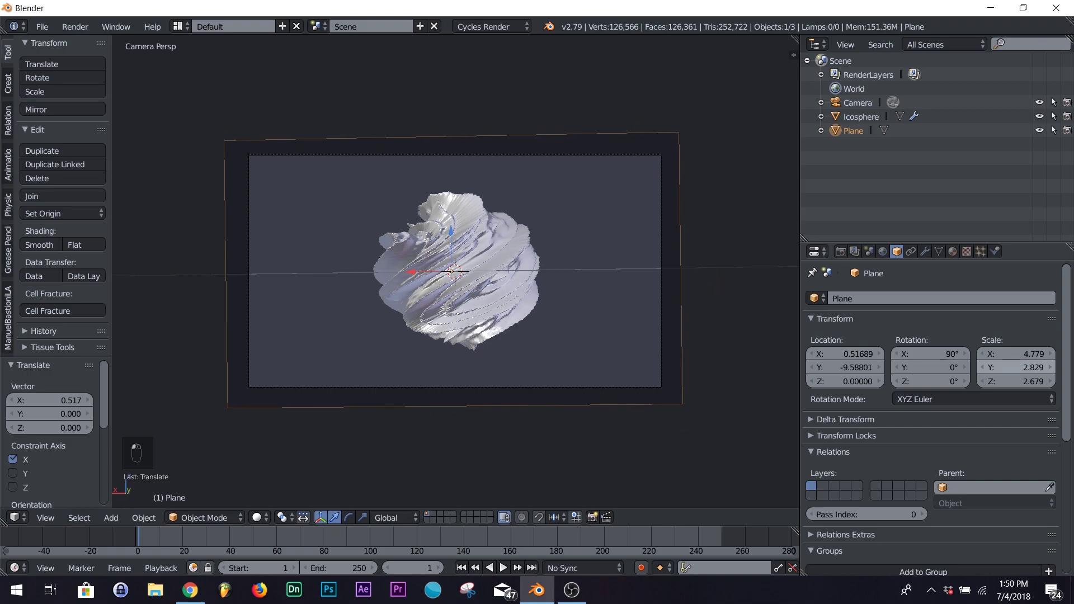
key(Tab)
key(Tab)
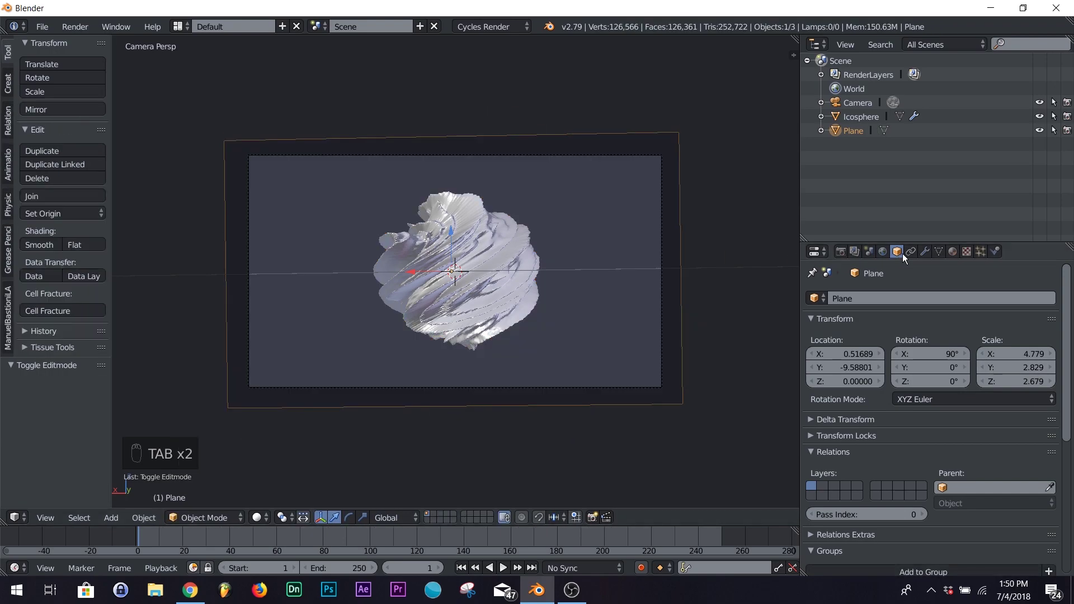
Add a Subdivision Surface modifier to the backdrop plane
click(925, 252)
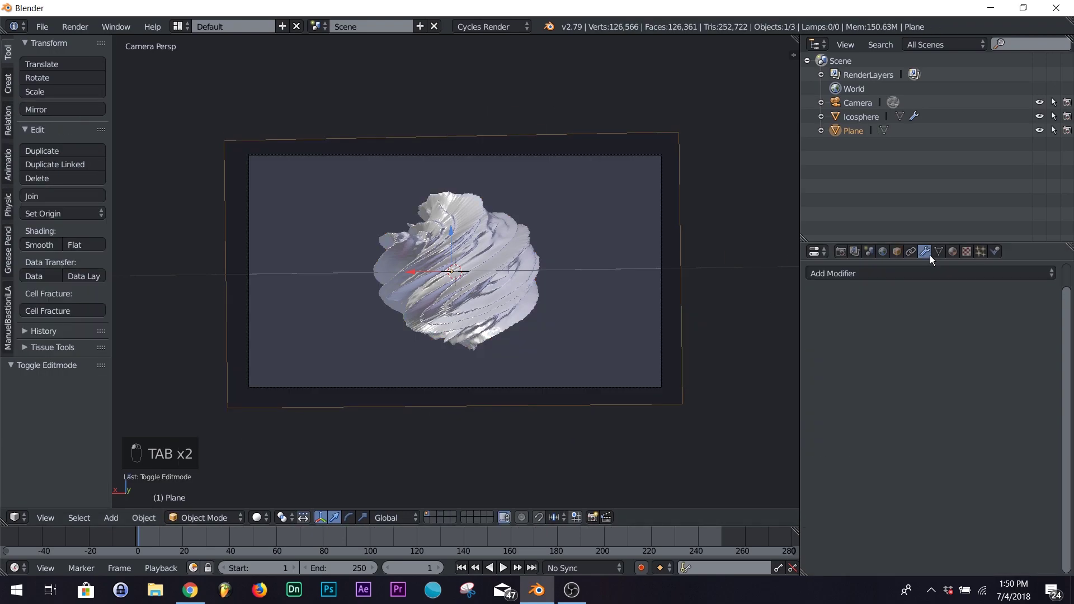
click(846, 275)
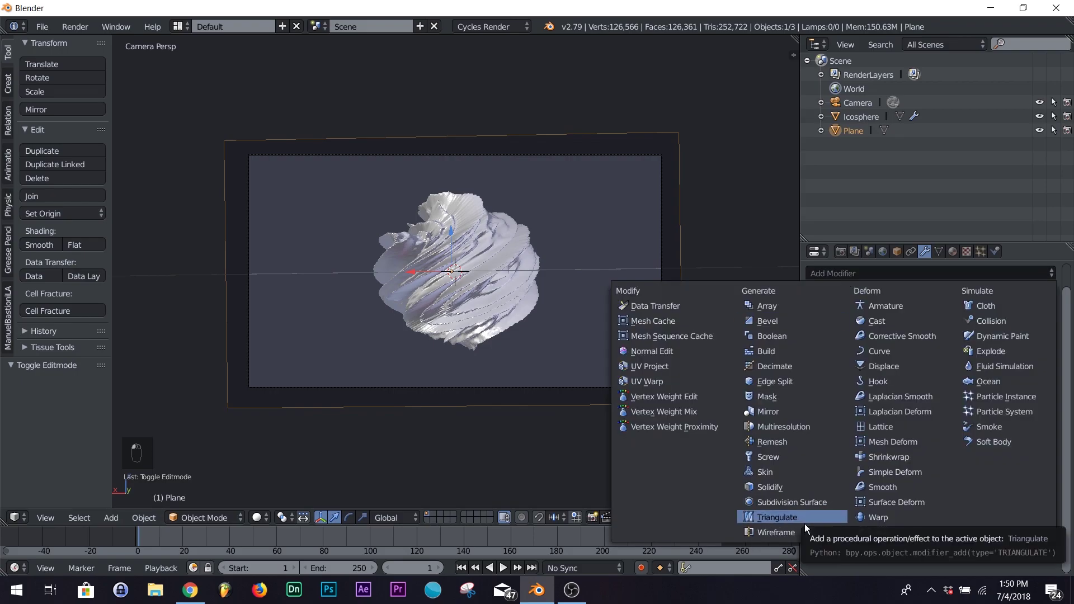
click(805, 504)
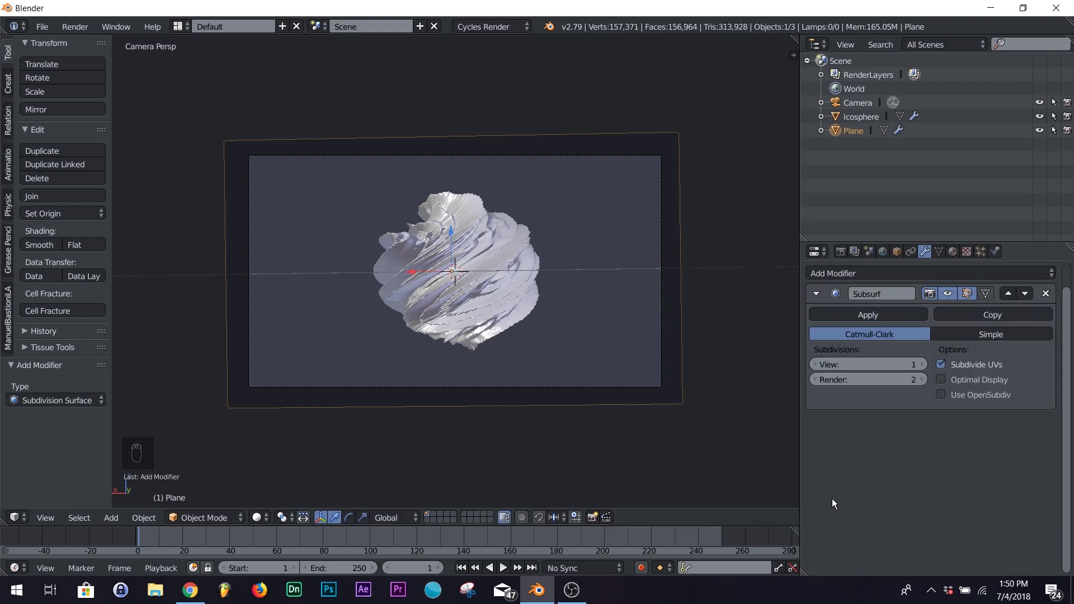
Add a Displace modifier to the backdrop plane, driven by a new image texture that uses liqu.jpg from the liquify folder
click(938, 273)
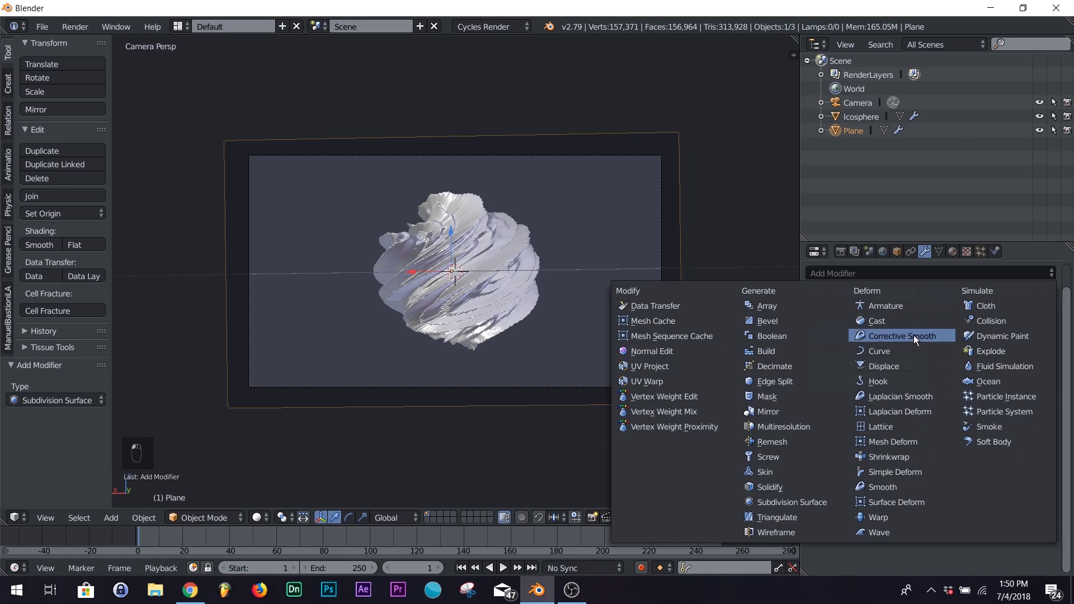
click(901, 364)
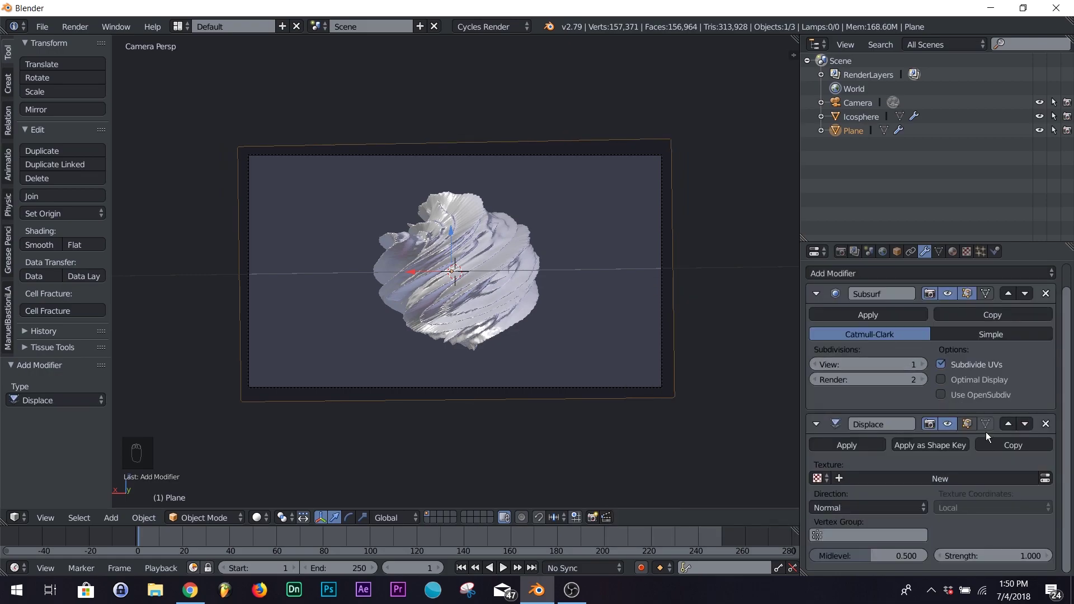
click(998, 479)
click(1043, 477)
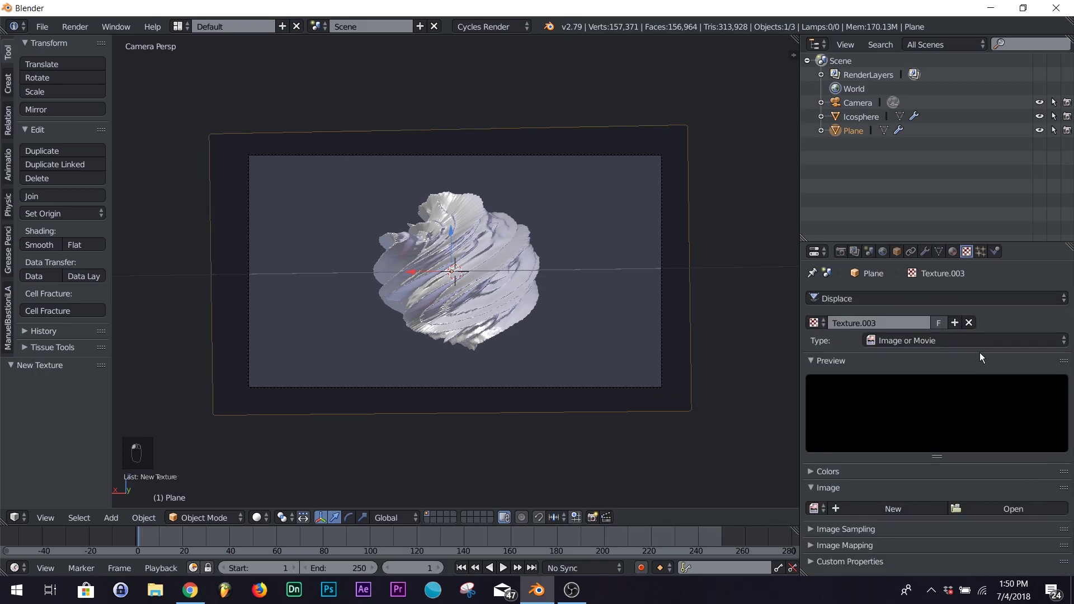
click(999, 508)
click(35, 307)
double_click(202, 120)
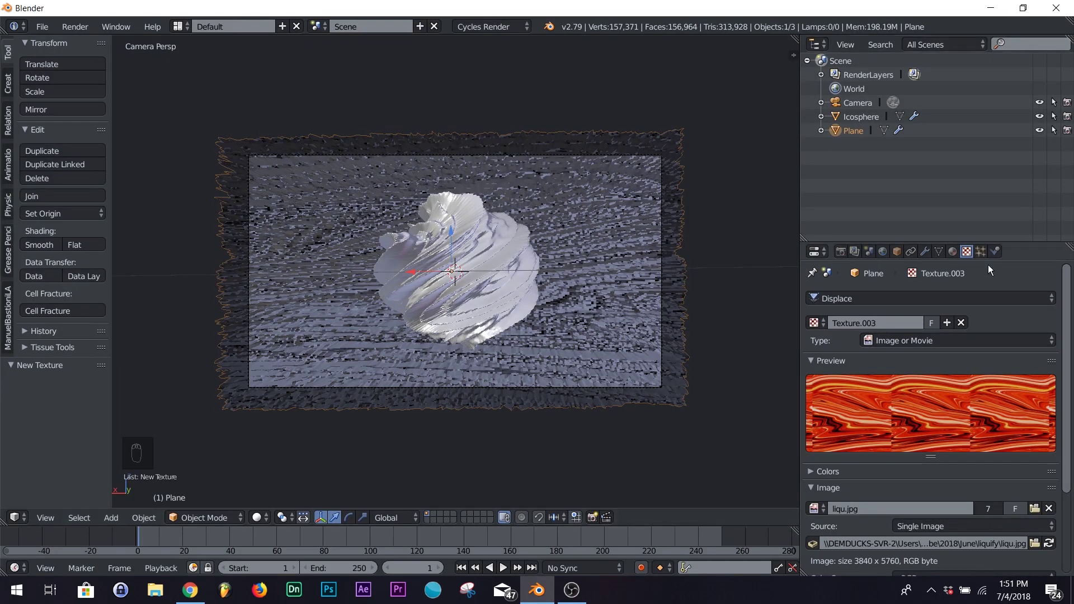
Add a Corrective Smooth modifier to the backdrop plane with Only Smooth enabled and a higher Repeat count
click(925, 252)
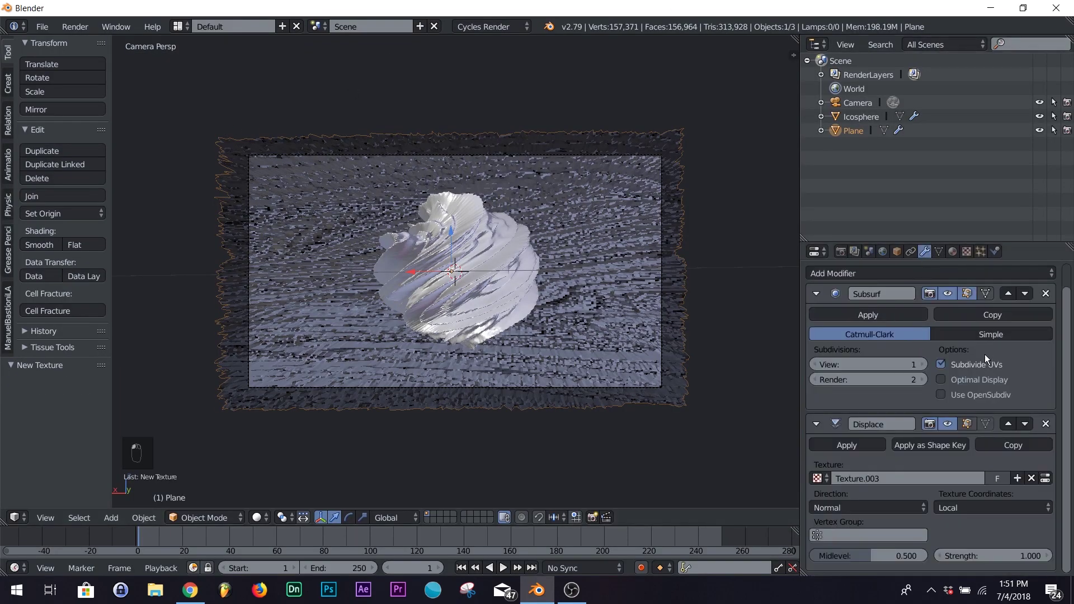
click(851, 275)
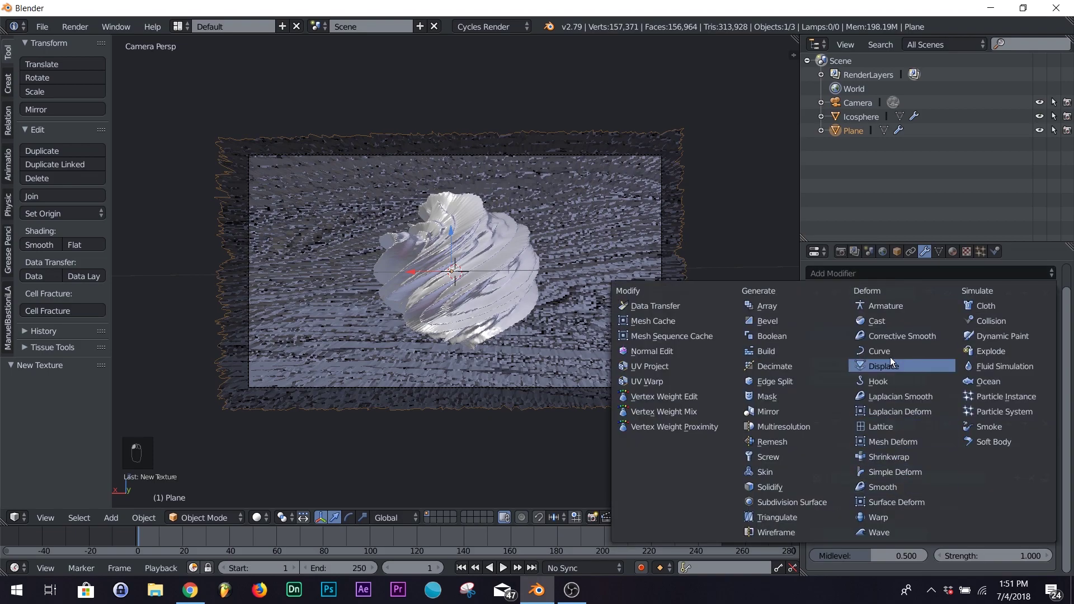
click(892, 338)
scroll(951, 506, down, 2)
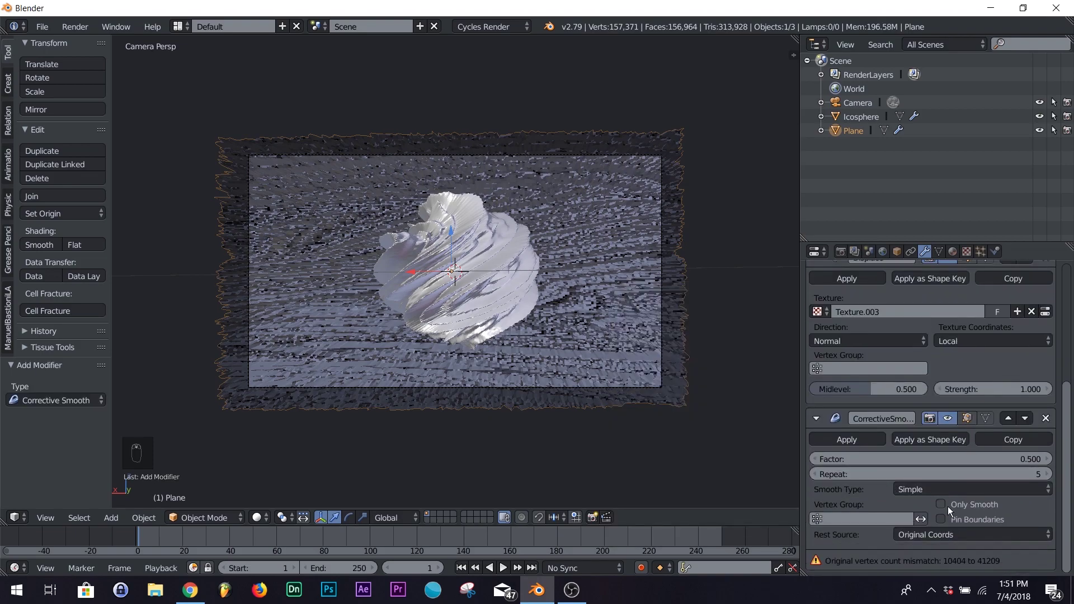
click(941, 505)
drag(1018, 474, 1052, 474)
Set the backdrop plane's Subsurf viewport subdivisions to 2
scroll(923, 334, up, 8)
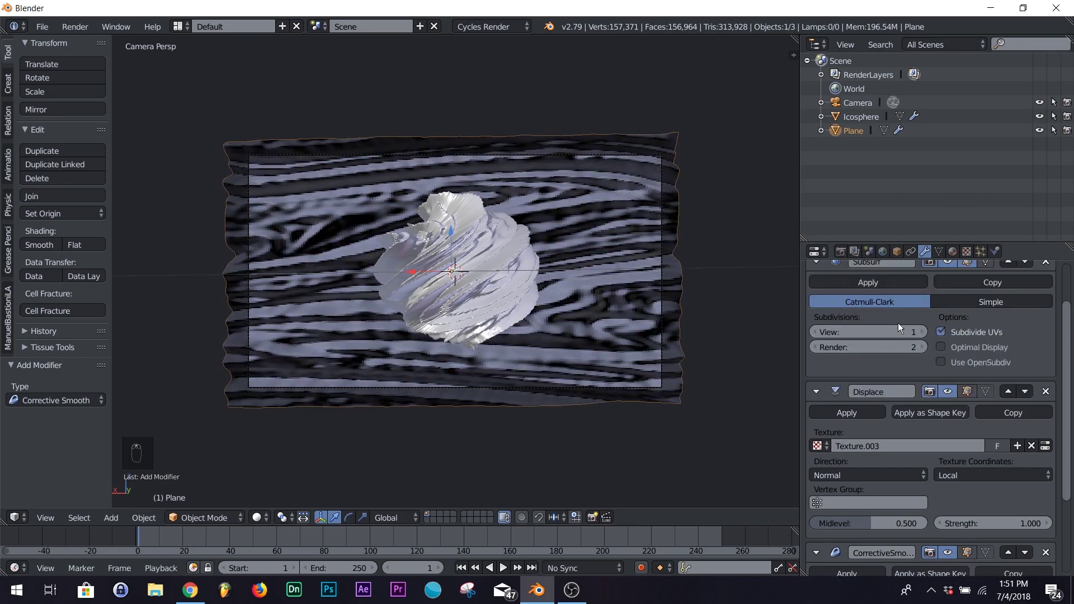
click(923, 335)
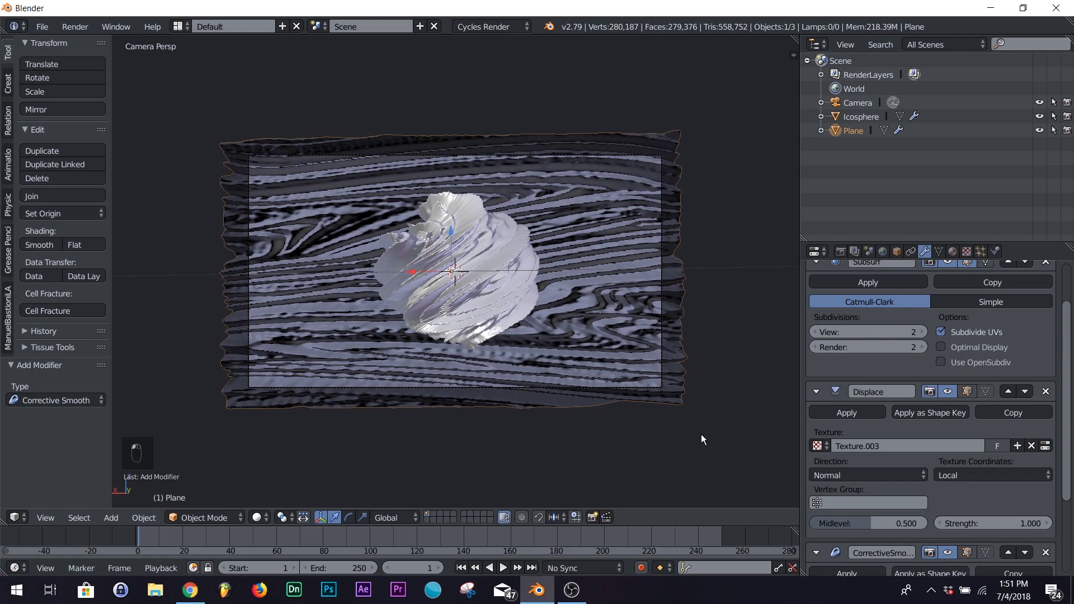
scroll(961, 410, down, 8)
scroll(961, 409, up, 12)
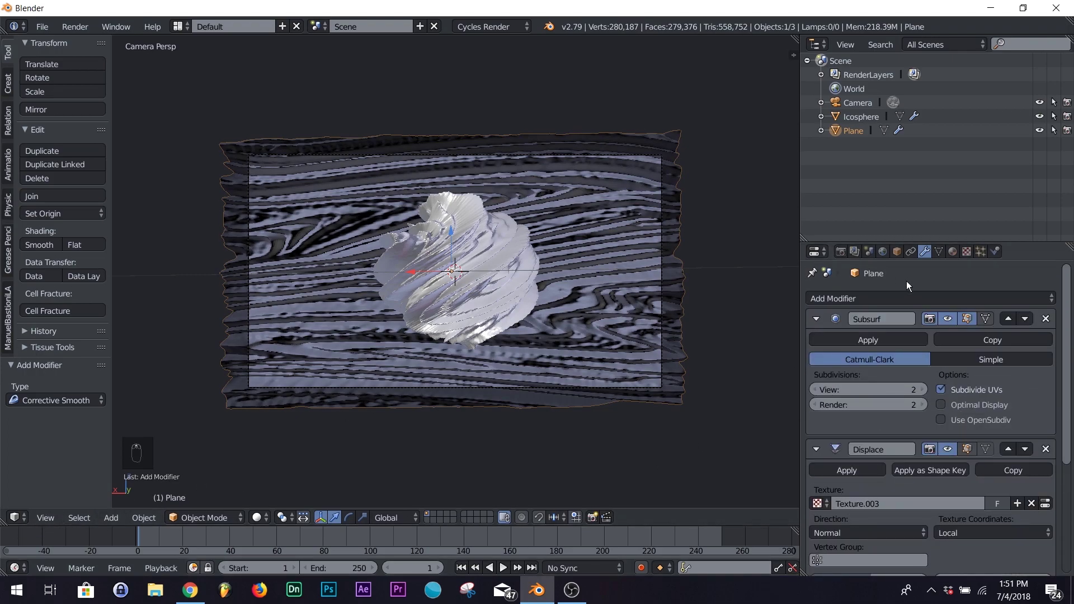
Create a new material for the backdrop plane and split the 3D view to show a Node Editor below it
click(950, 251)
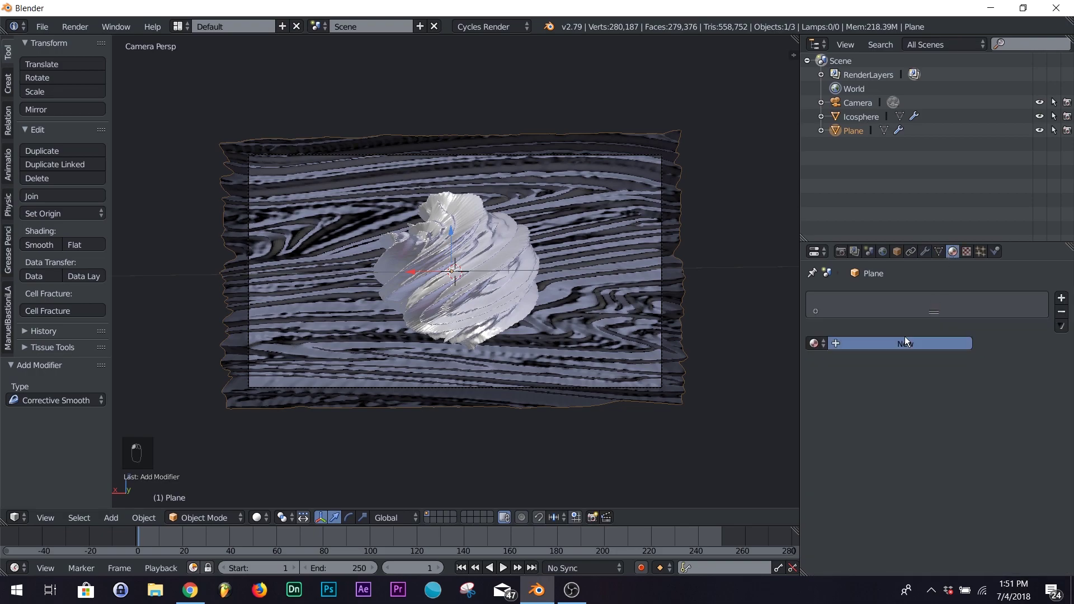
click(905, 336)
drag(4, 522, 72, 263)
click(15, 518)
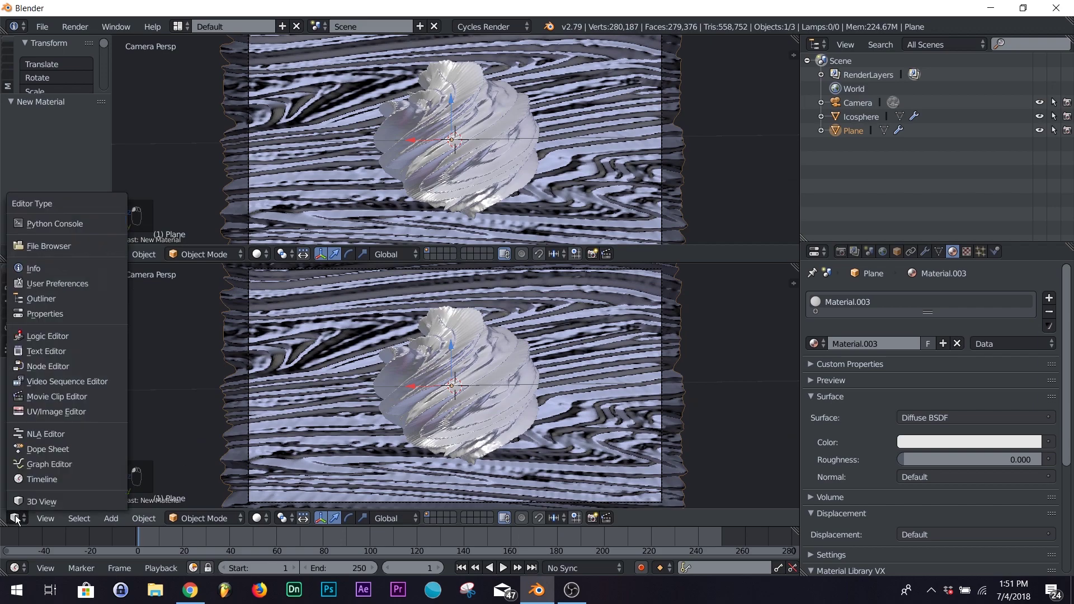
click(47, 364)
Add an Image Texture node and connect its Color output to the Diffuse BSDF's Color input
scroll(302, 412, up, 5)
mouse_move(282, 376)
mouse_down()
mouse_move(276, 368)
mouse_move(294, 367)
mouse_up()
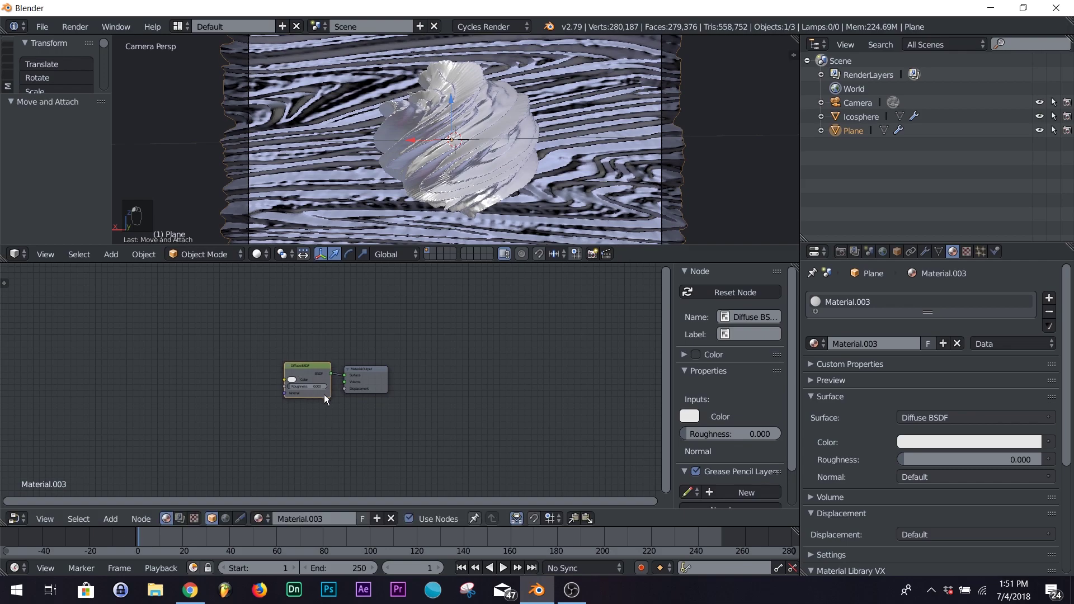
middle_drag(325, 394, 442, 390)
key(shift+a)
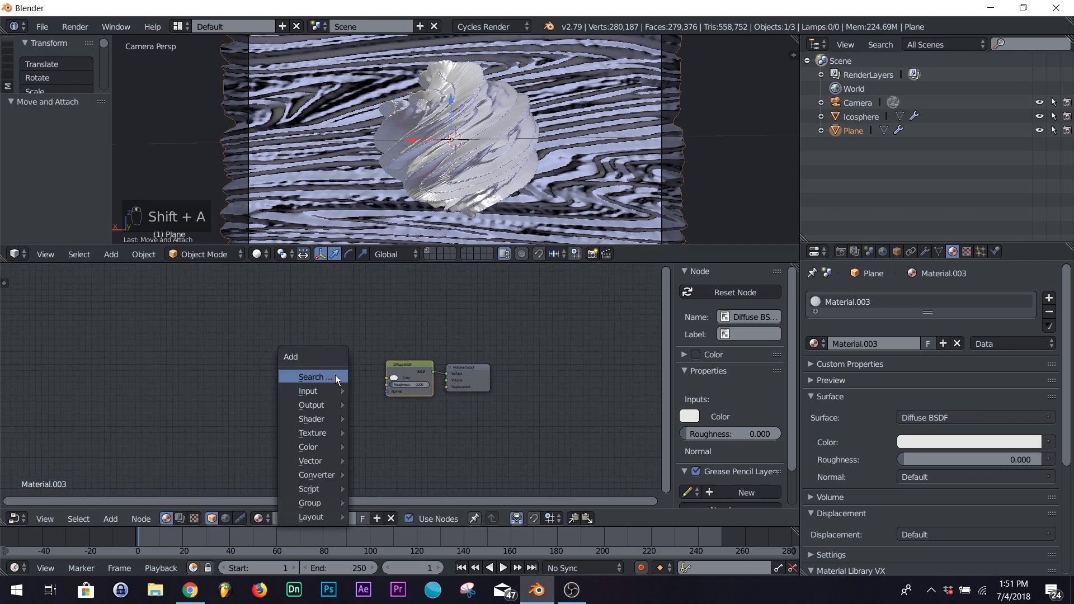
click(334, 375)
text(im)
click(372, 401)
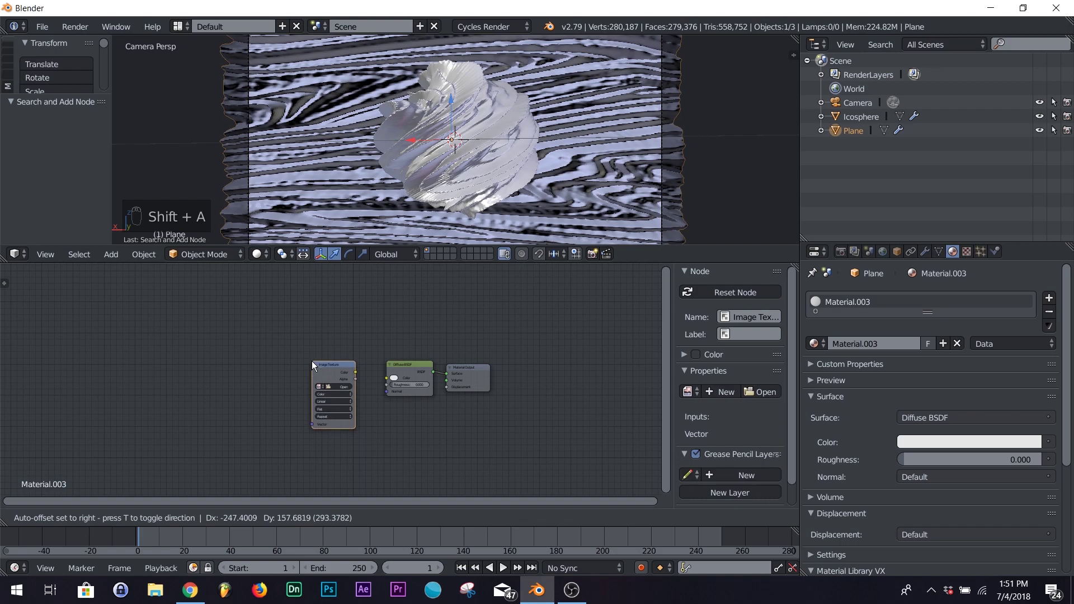
drag(358, 374, 386, 378)
Add a Mapping node and connect its Vector output to the Image Texture's Vector input
key(shift+a)
text(map)
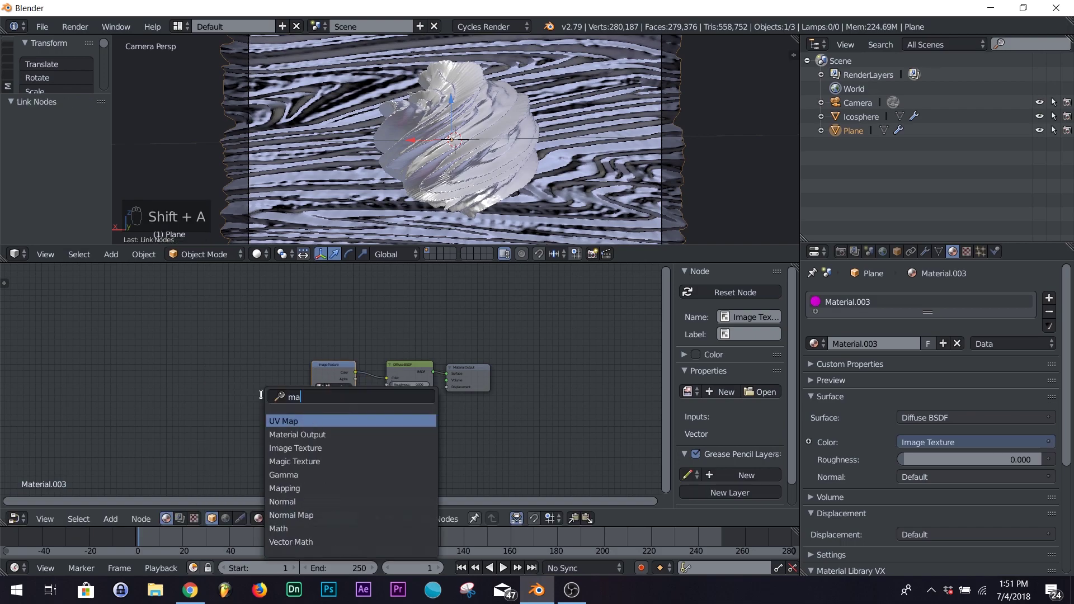
click(313, 434)
click(285, 372)
drag(297, 376, 312, 424)
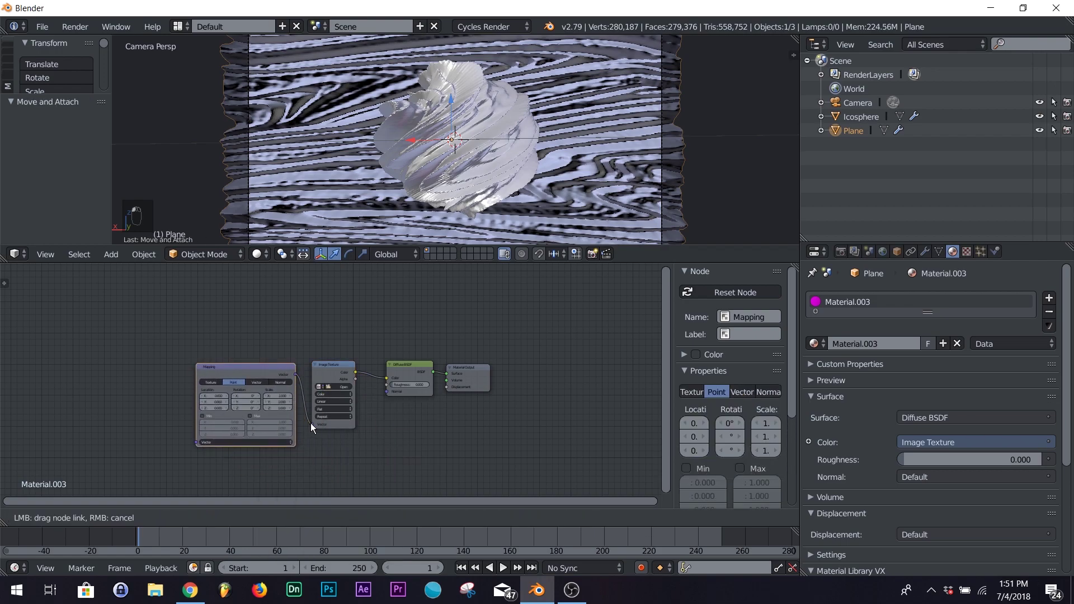
Add a Texture Coordinate node and connect its Generated output to the Mapping node's Vector input
key(shift+a)
click(167, 393)
text(tex)
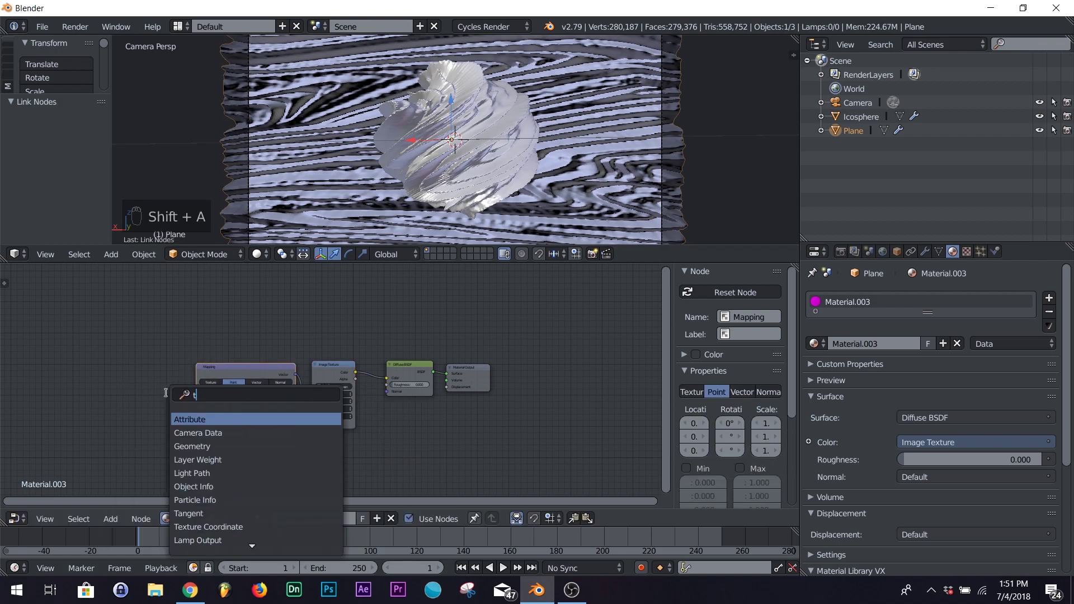
click(214, 426)
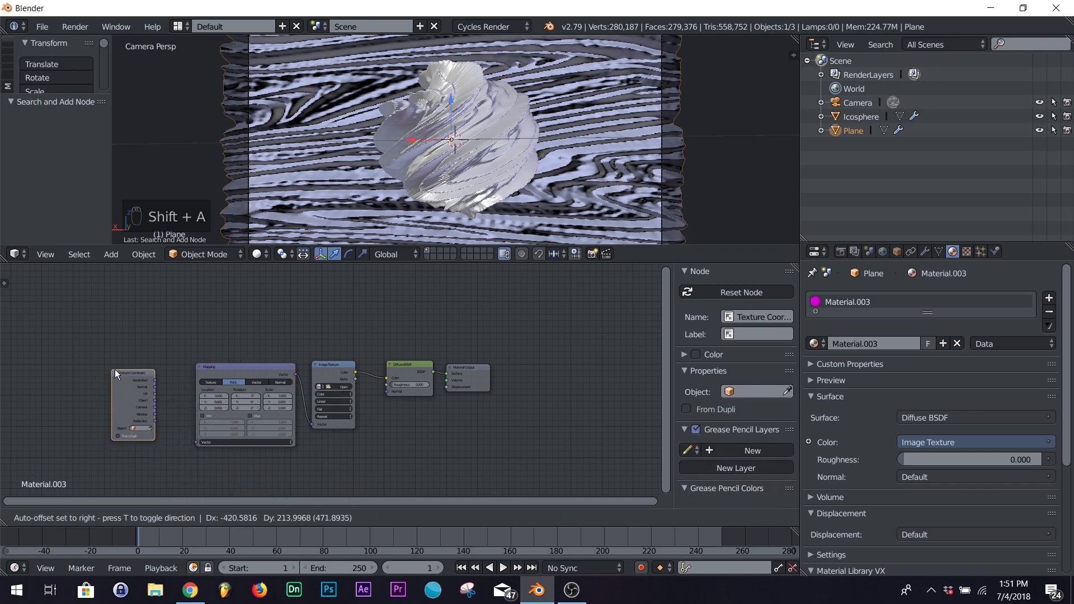
click(115, 369)
drag(158, 381, 196, 442)
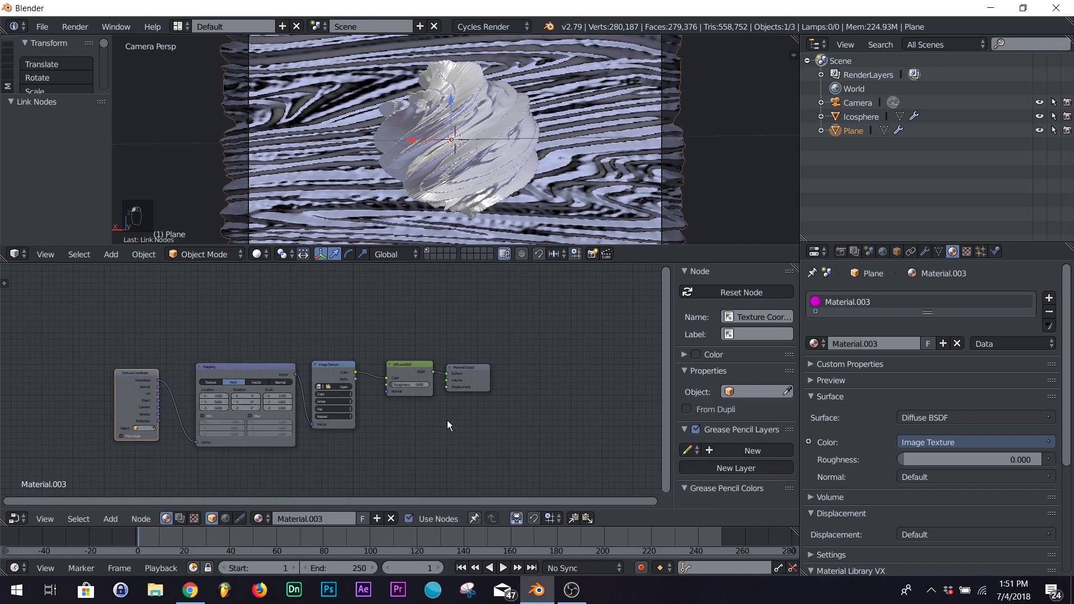
Shift the Texture Coordinate, Mapping and Image Texture nodes away from the Diffuse BSDF to make room between them
drag(146, 374, 107, 367)
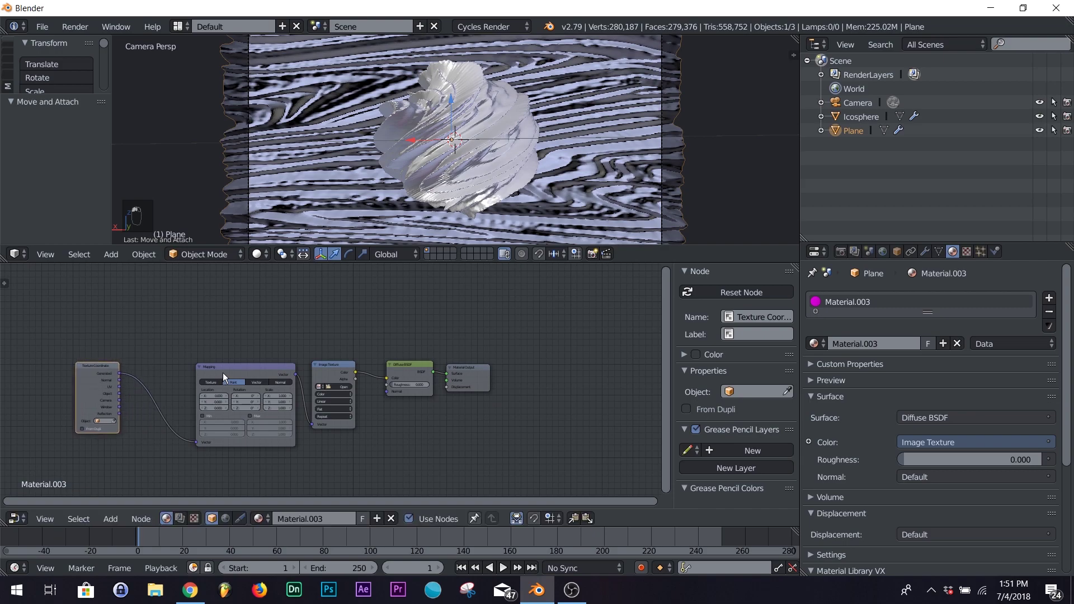
drag(223, 373, 182, 370)
drag(330, 365, 293, 366)
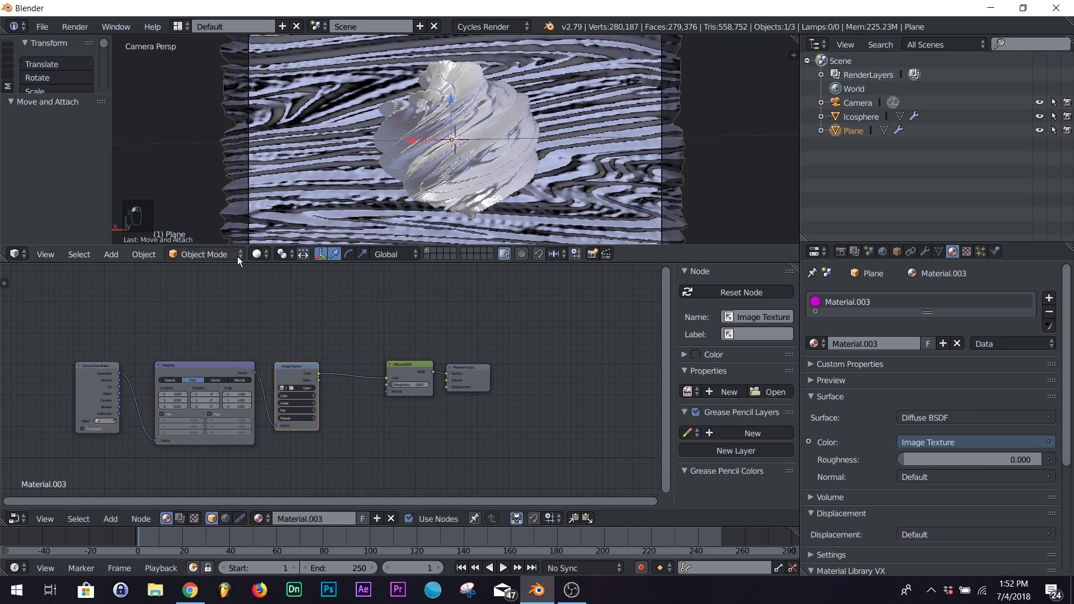
Switch the 3D view to Material shading and load liqu.jpg from the liquify folder into the Image Texture node
click(257, 254)
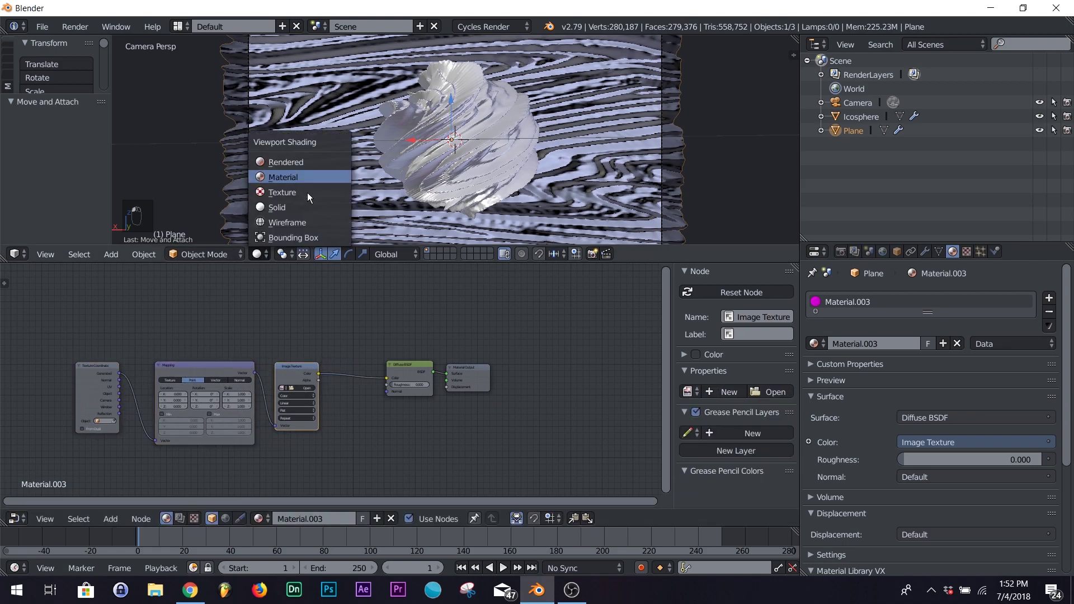
click(301, 387)
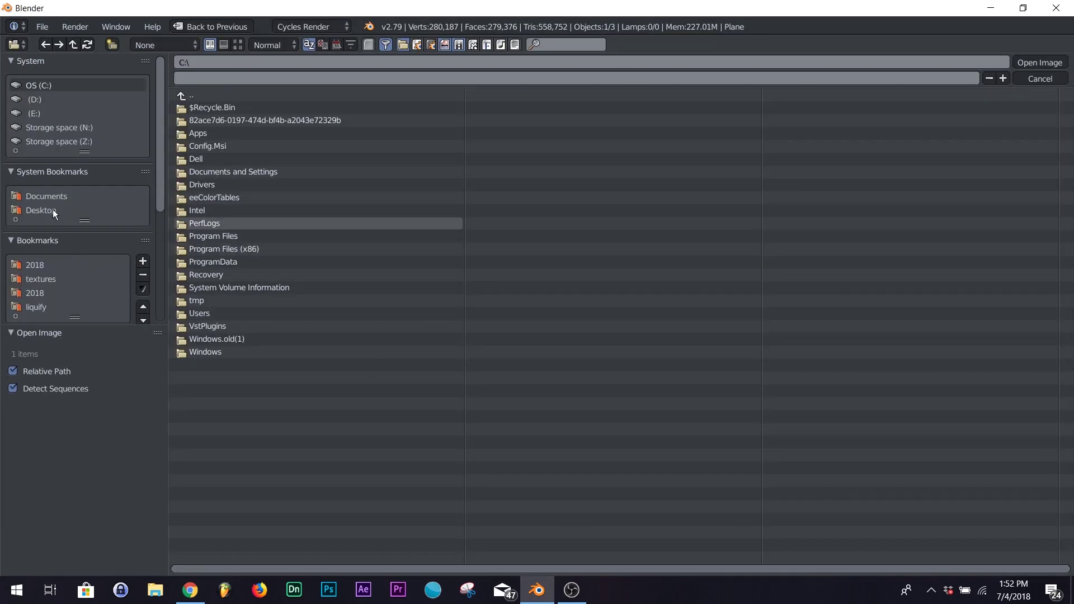
click(36, 306)
double_click(213, 123)
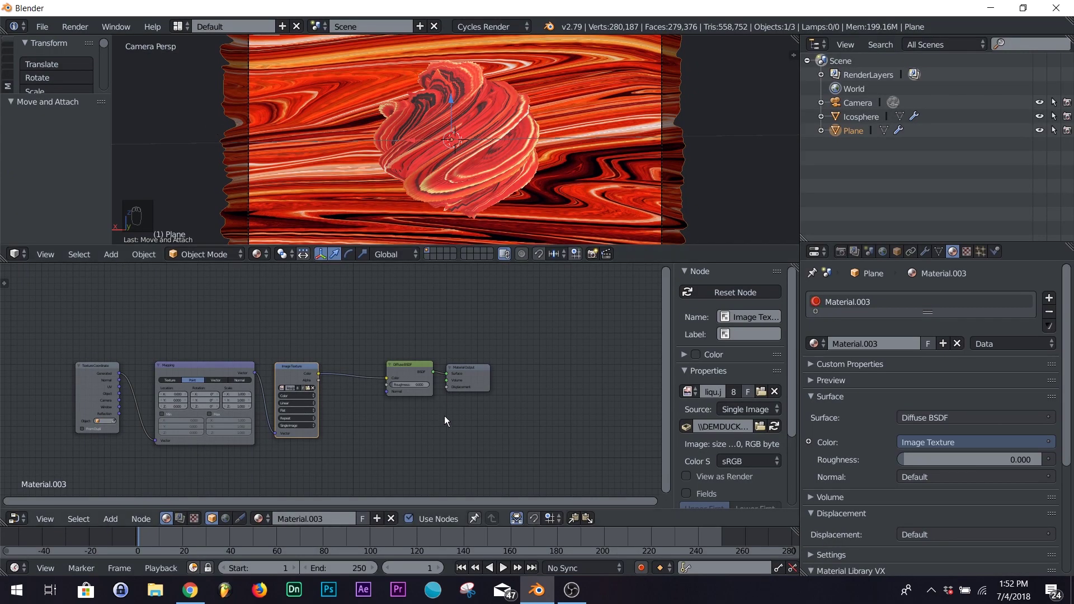
Insert an Invert node between the Image Texture and the Diffuse BSDF
key(shift+a)
text(inv)
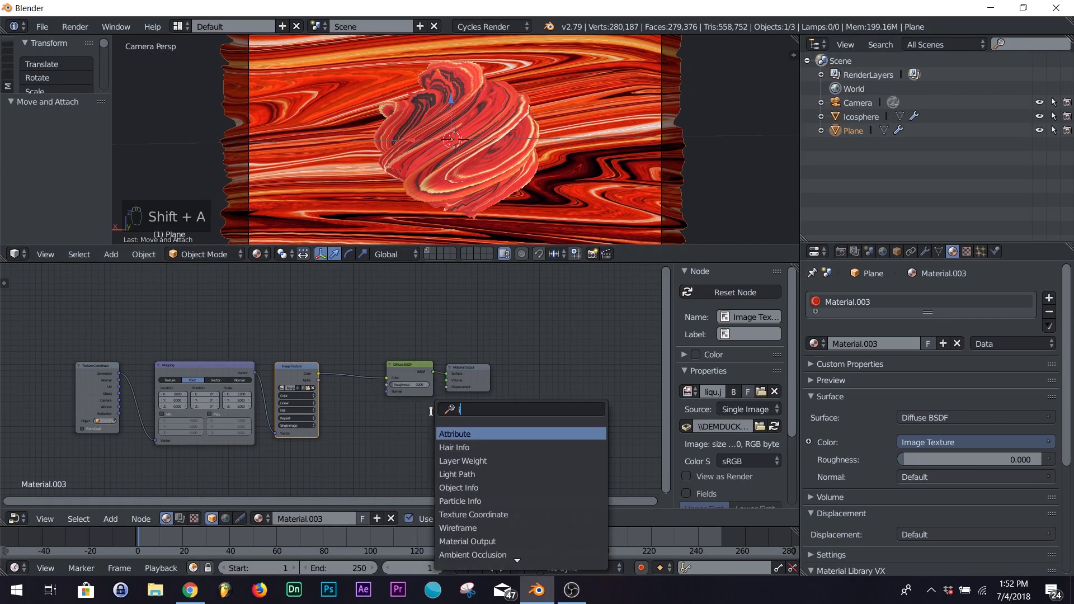
key(Return)
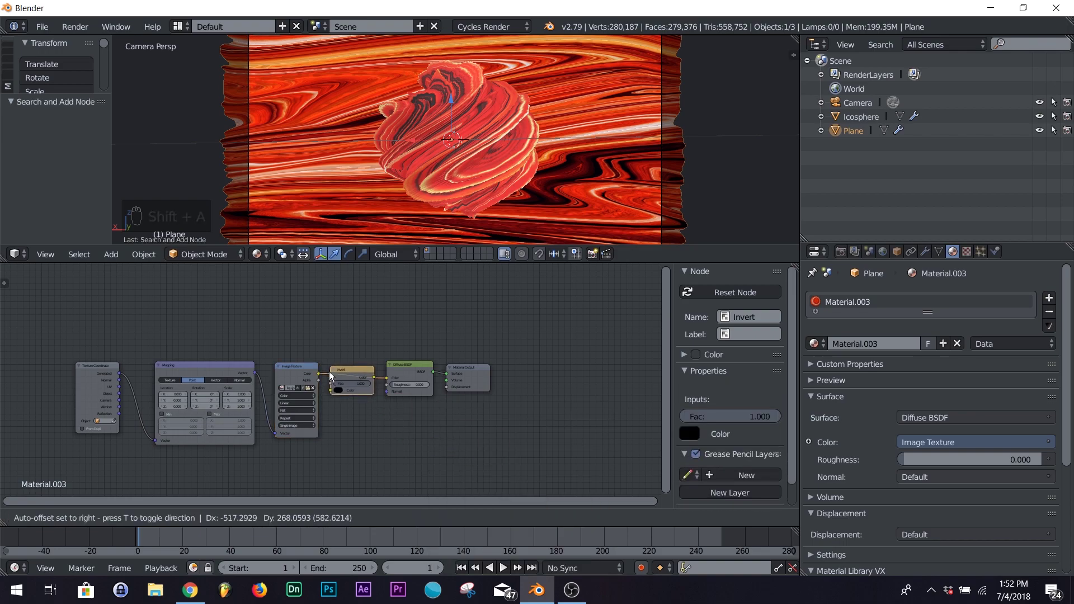
click(329, 371)
Move the Diffuse BSDF and Material Output nodes further along and insert a Bright/Contrast node after the Invert node
right_click(504, 372)
mouse_move(445, 364)
mouse_down()
mouse_move(459, 363)
mouse_move(442, 366)
mouse_up()
key(shift+a)
click(424, 394)
text(bri)
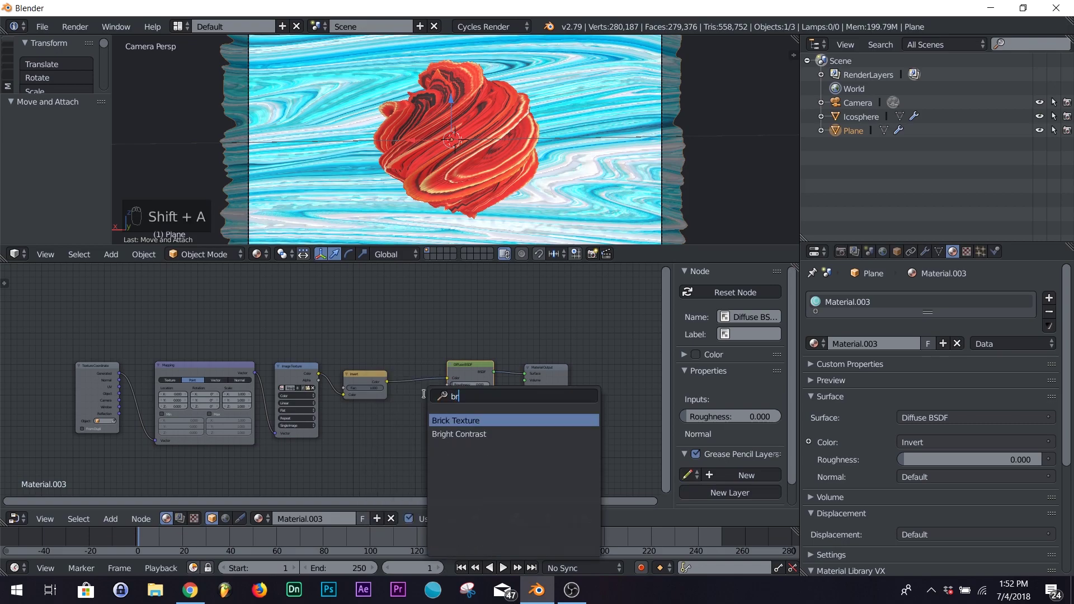
key(Down)
key(Return)
click(393, 375)
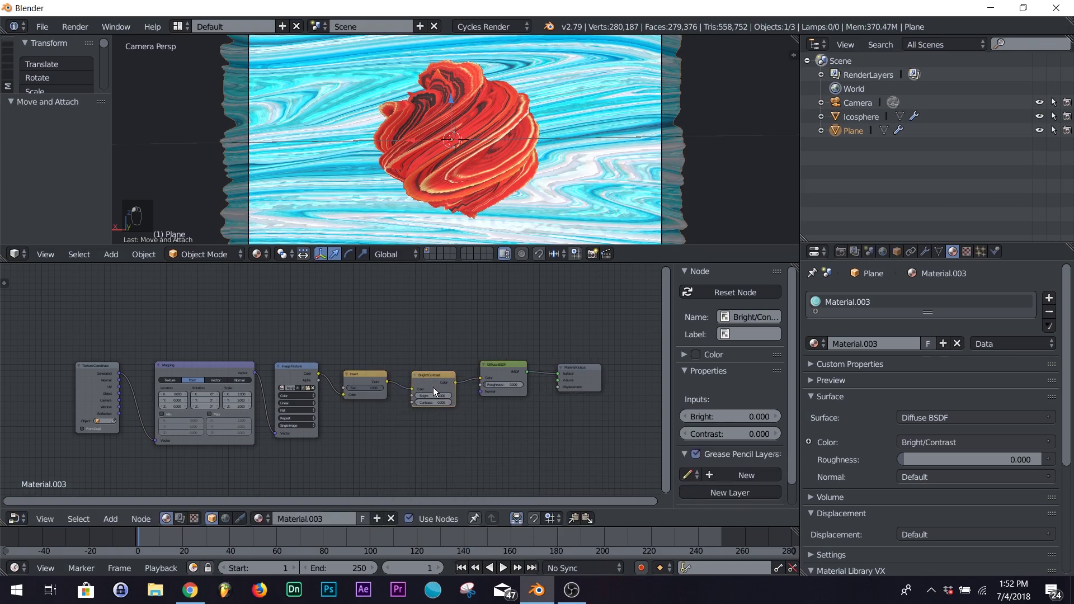
Set the Bright/Contrast node's Bright value to -0.600
scroll(434, 399, up, 4)
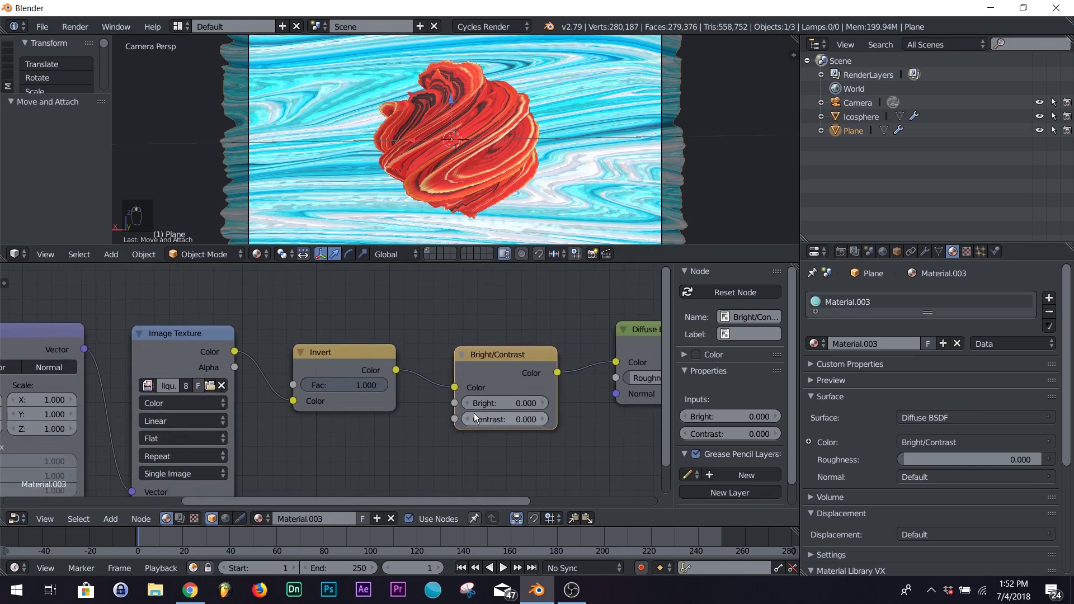
click(465, 402)
click(465, 402)
click(465, 402)
click(465, 402)
click(465, 402)
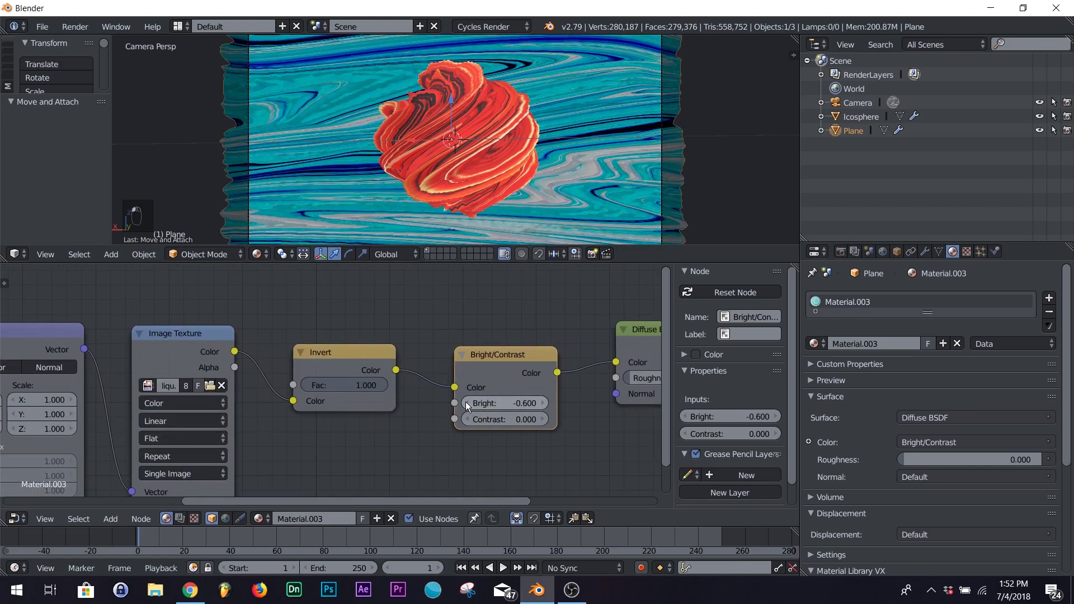
click(465, 402)
click(465, 402)
click(542, 407)
Select the camera, view the scene from the side and turn on the display of the camera's limits
scroll(522, 169, down, 4)
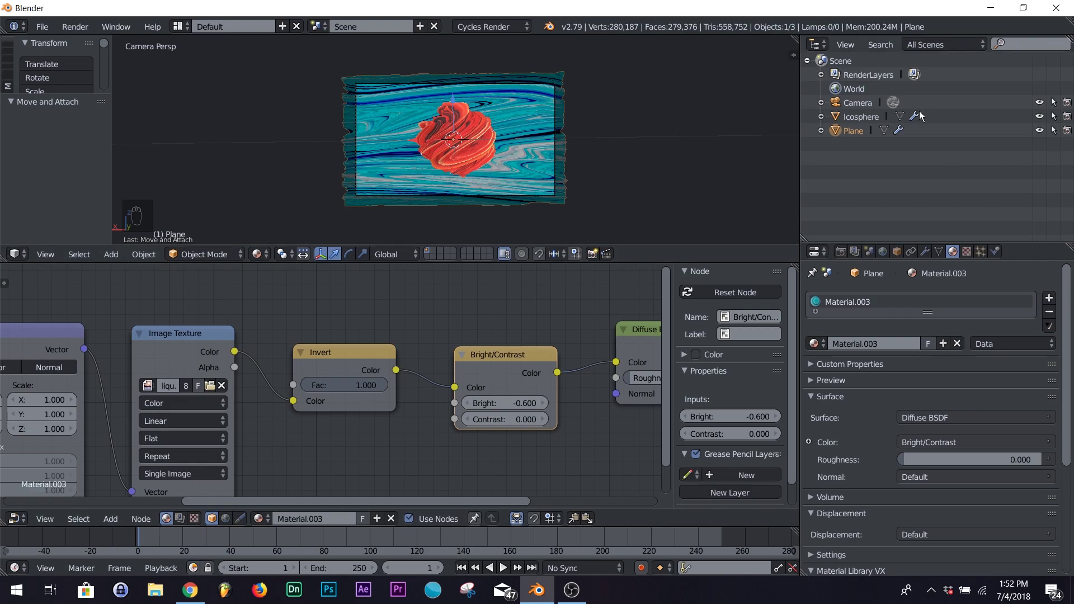
click(862, 104)
middle_drag(661, 156, 499, 145)
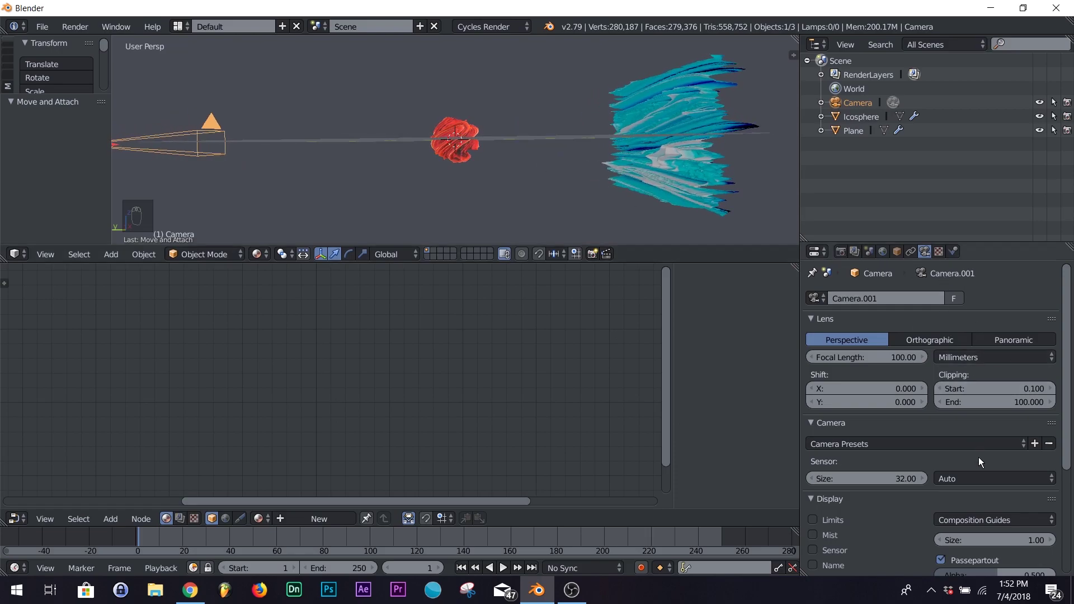
scroll(979, 458, down, 6)
click(812, 363)
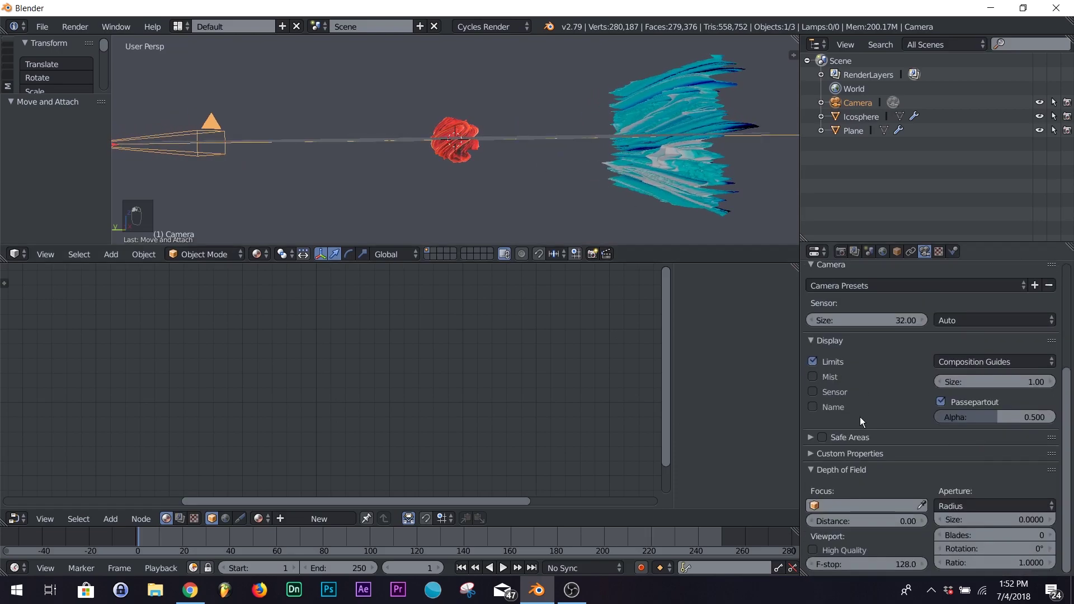
Set the camera's depth of field distance to 16.66, focusing at the twisted shape, and return to camera view
mouse_move(897, 525)
mouse_down()
mouse_move(957, 525)
mouse_move(920, 522)
mouse_up()
scroll(498, 150, up, 5)
middle_drag(436, 159, 469, 174)
key(KP_0)
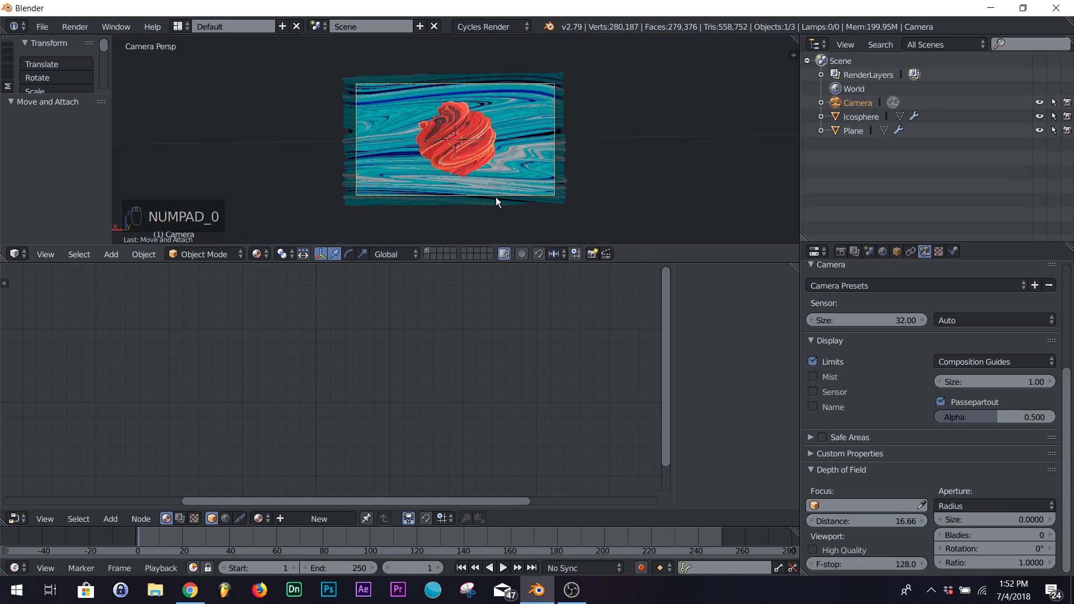
Set the camera's depth of field aperture to 20 blades and a size of 0.1
drag(990, 535, 1024, 535)
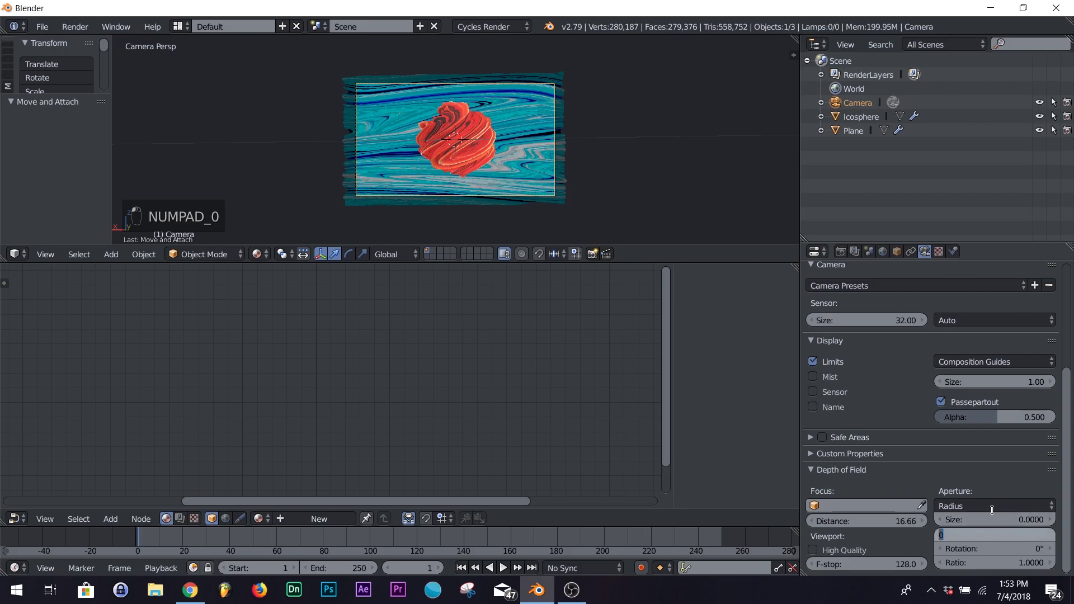
click(1033, 519)
text(0.1)
key(Return)
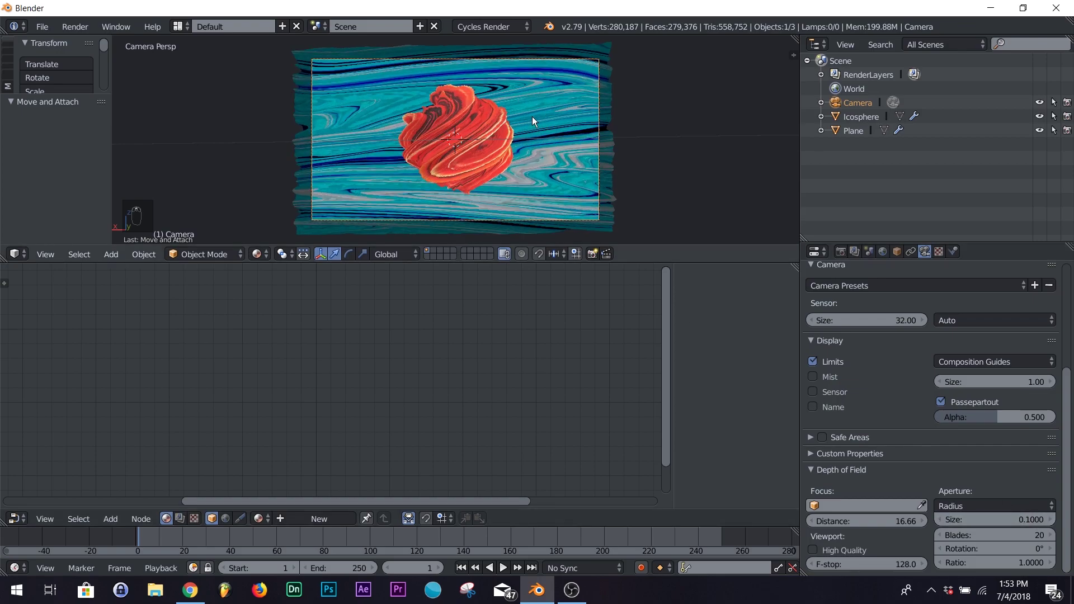
Enlarge the 3D viewport over the node editor, fit the camera frame to it and preview the depth of field in rendered shading
drag(2, 246, 92, 266)
key(Home)
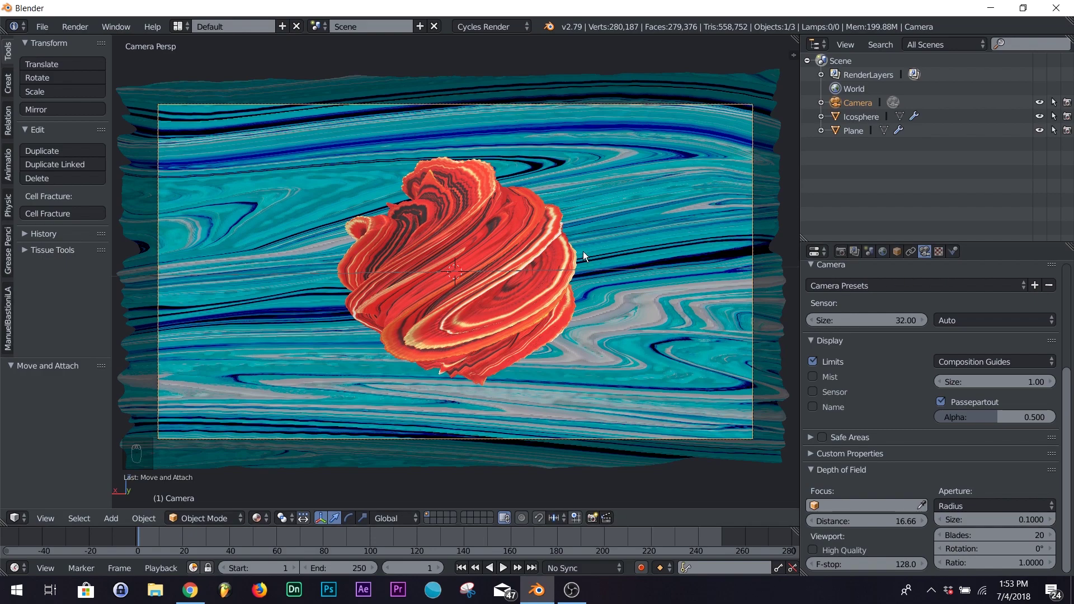
key(shift+z)
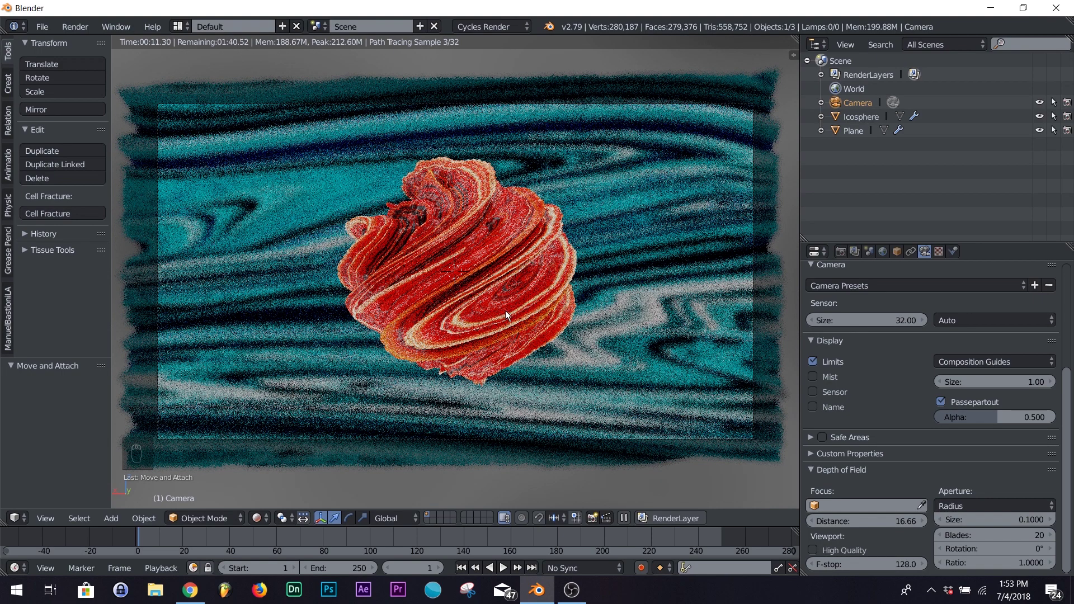
key(shift+z)
Switch to the browser and look over HDRI Haven's categories and latest HDRIs and the liquify photo page, then return to Blender
key(alt+Tab)
click(171, 65)
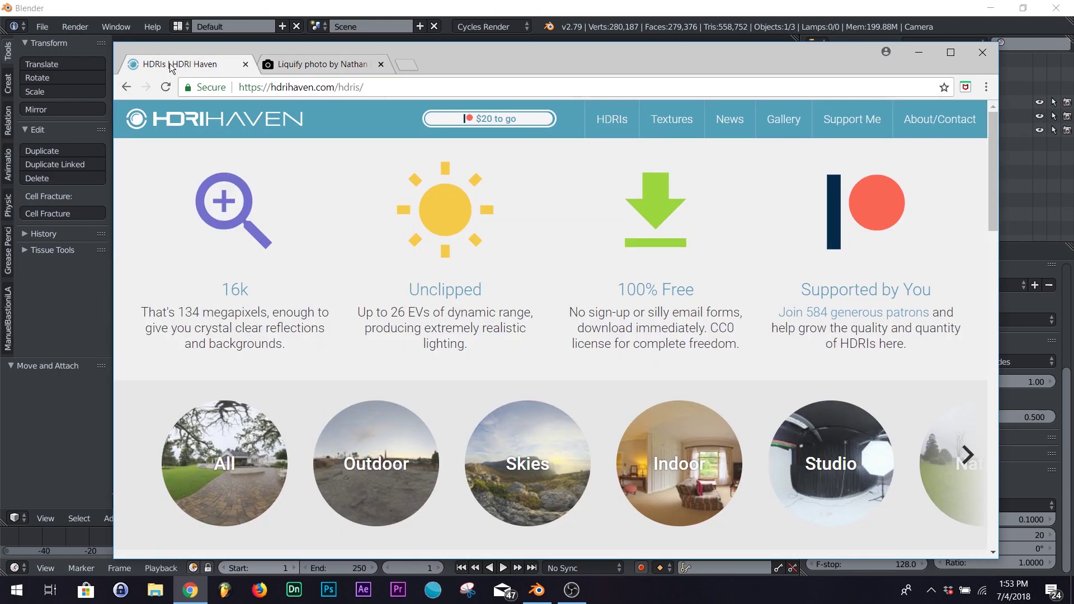
scroll(668, 272, down, 5)
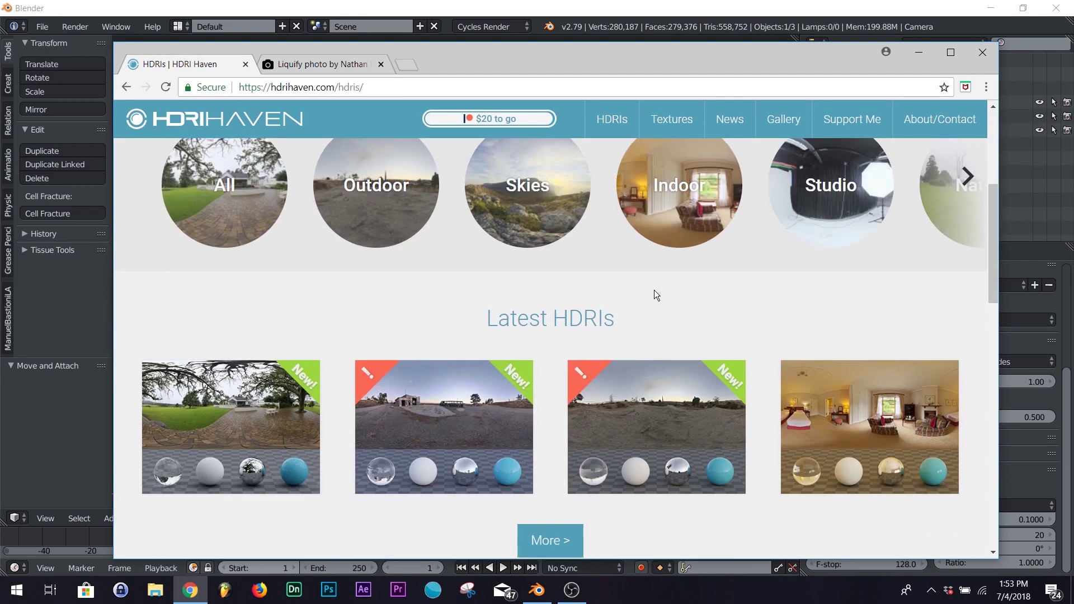
scroll(655, 290, up, 5)
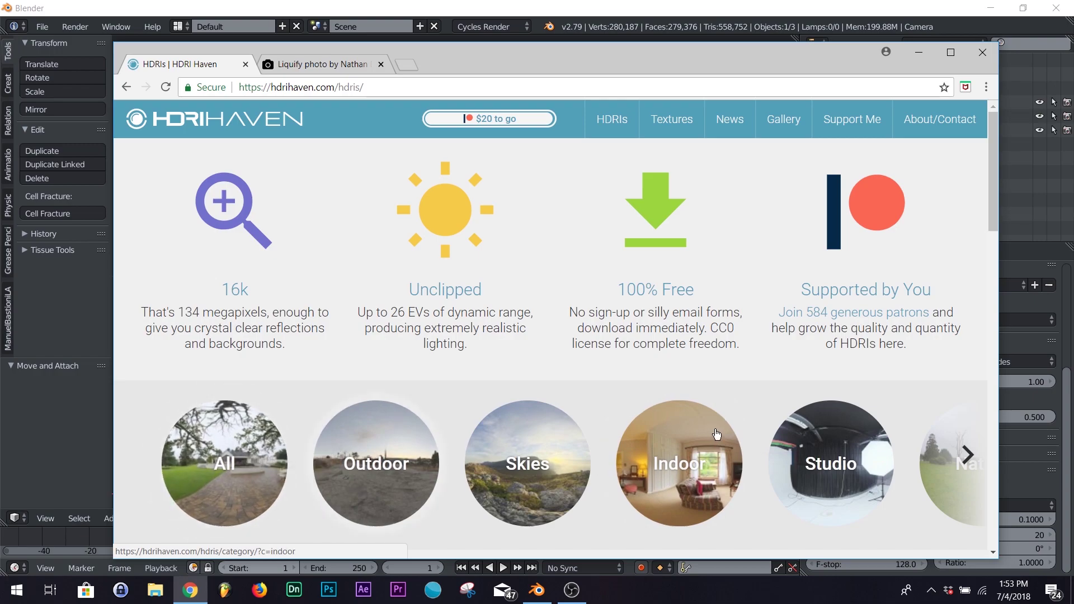
scroll(711, 463, down, 6)
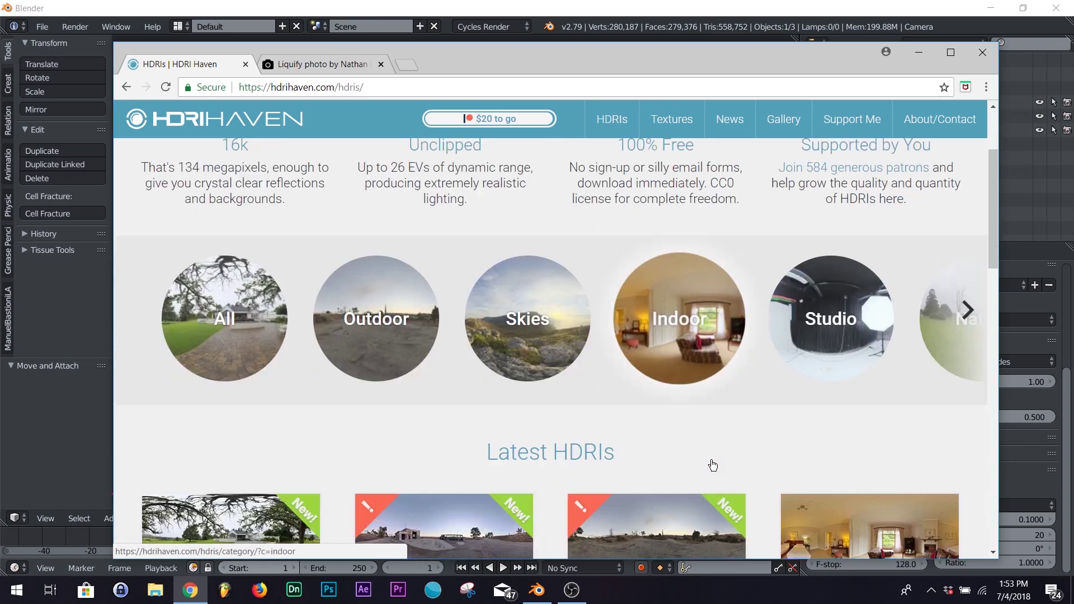
scroll(711, 465, up, 6)
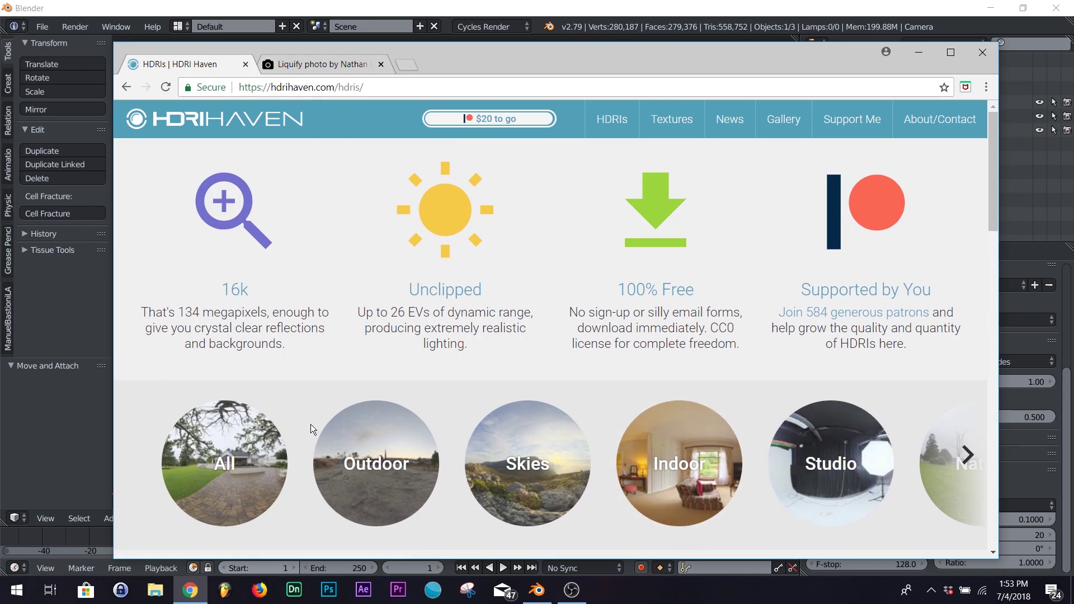
click(321, 67)
click(169, 63)
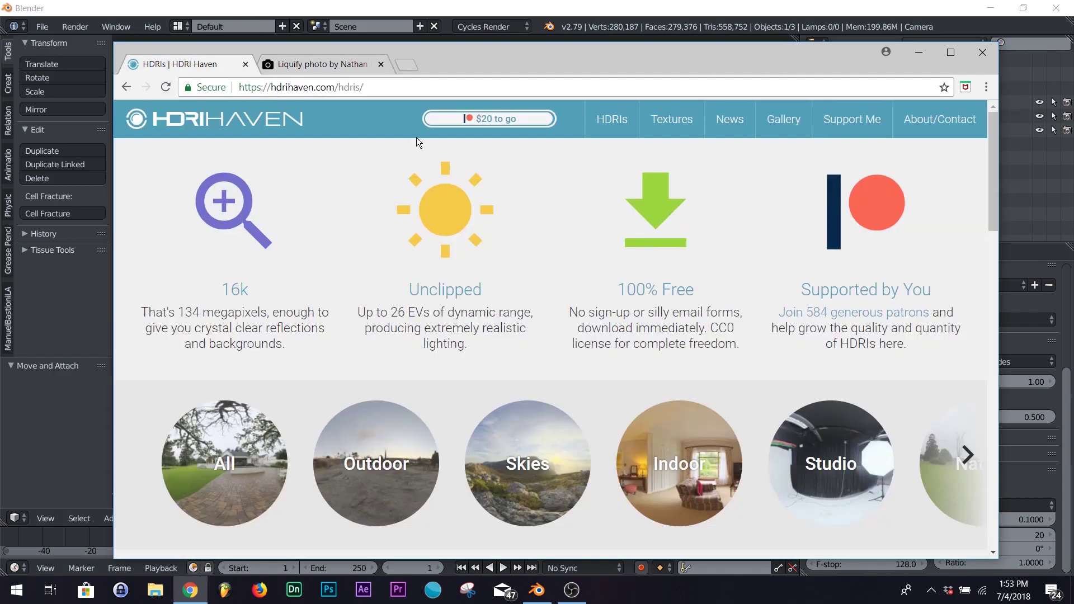
click(296, 68)
click(168, 64)
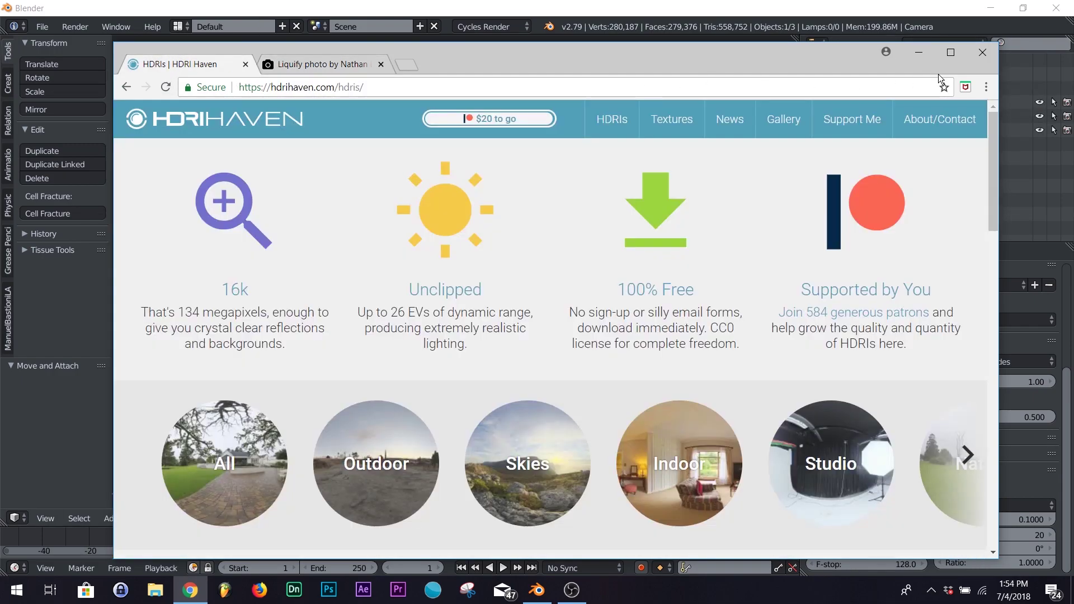
click(919, 52)
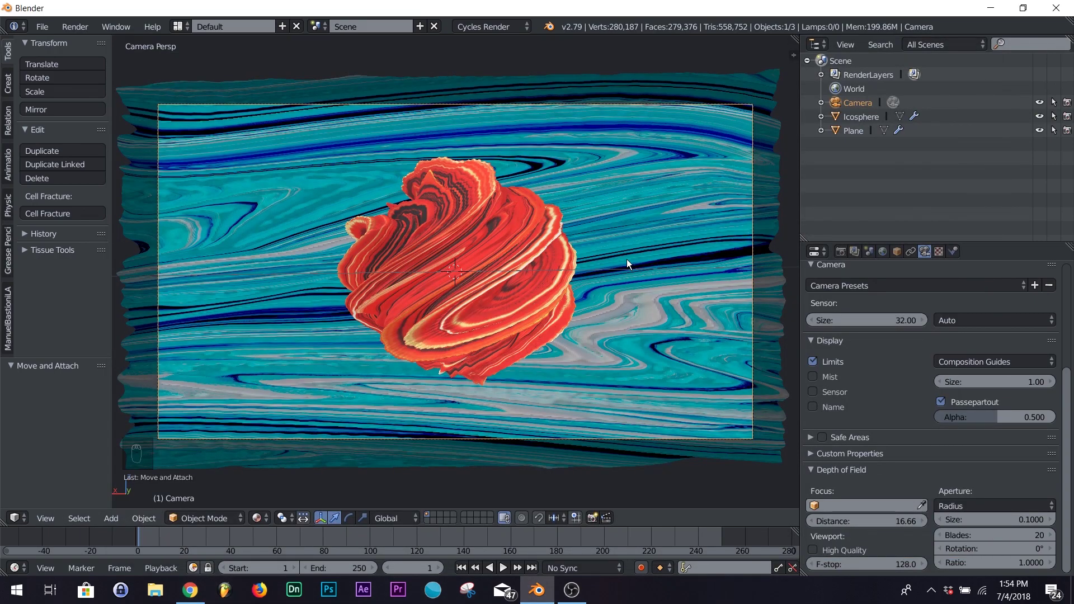
Set the world background color to an Environment Texture using paul_lobe_haus_4k.hdr and check its lighting in a rendered preview
click(882, 252)
click(987, 398)
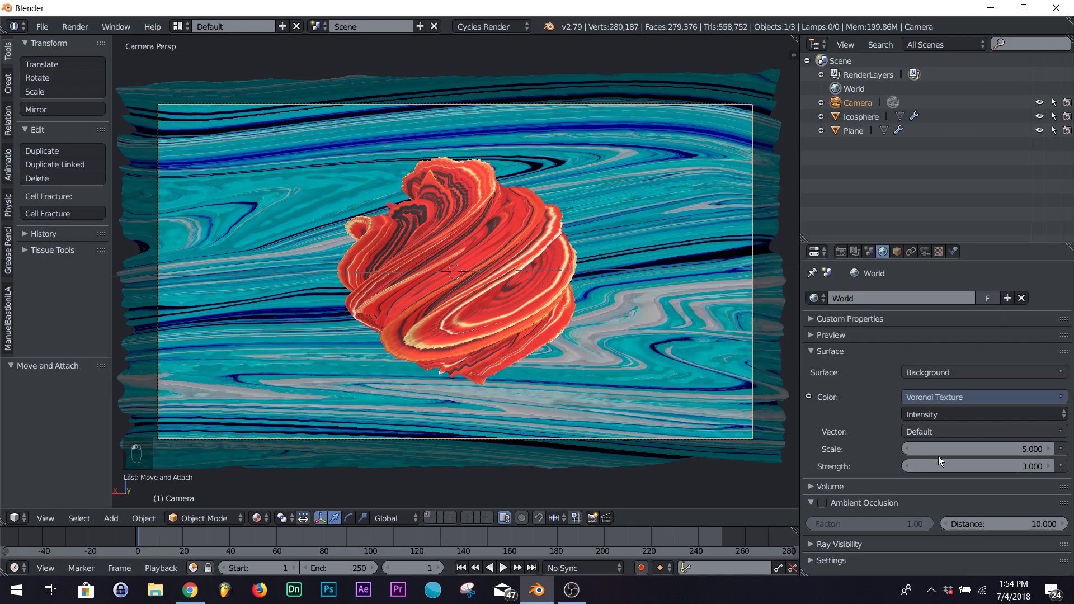
click(1057, 398)
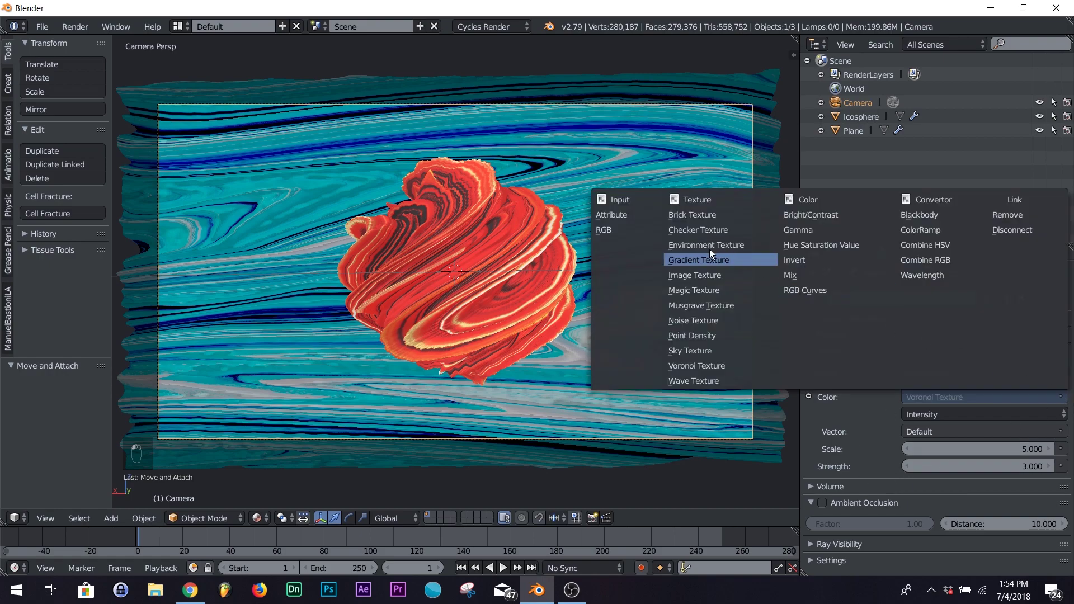
click(709, 247)
click(961, 413)
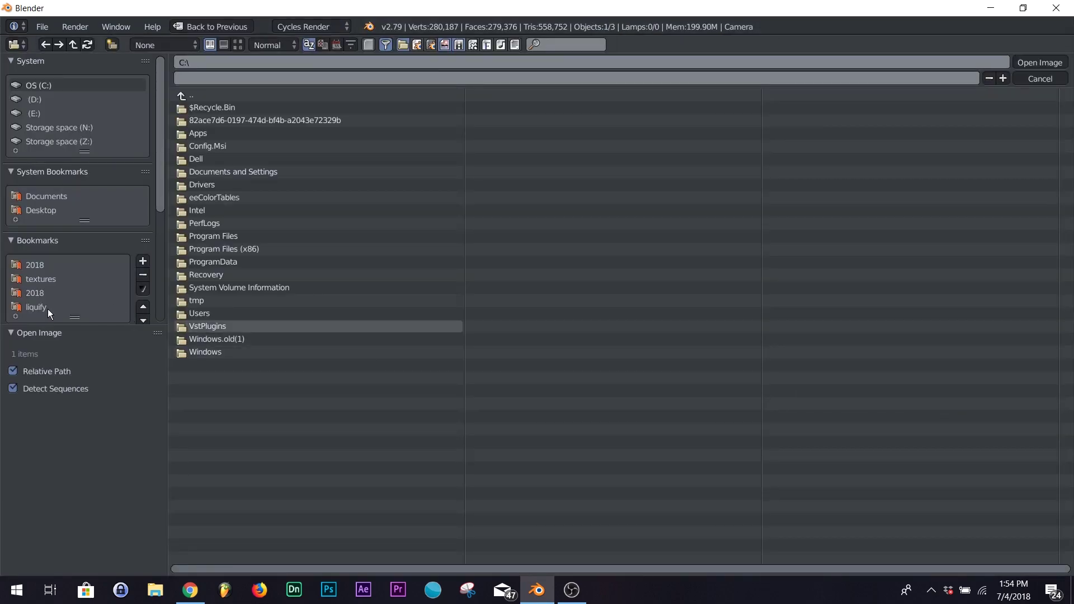
click(37, 291)
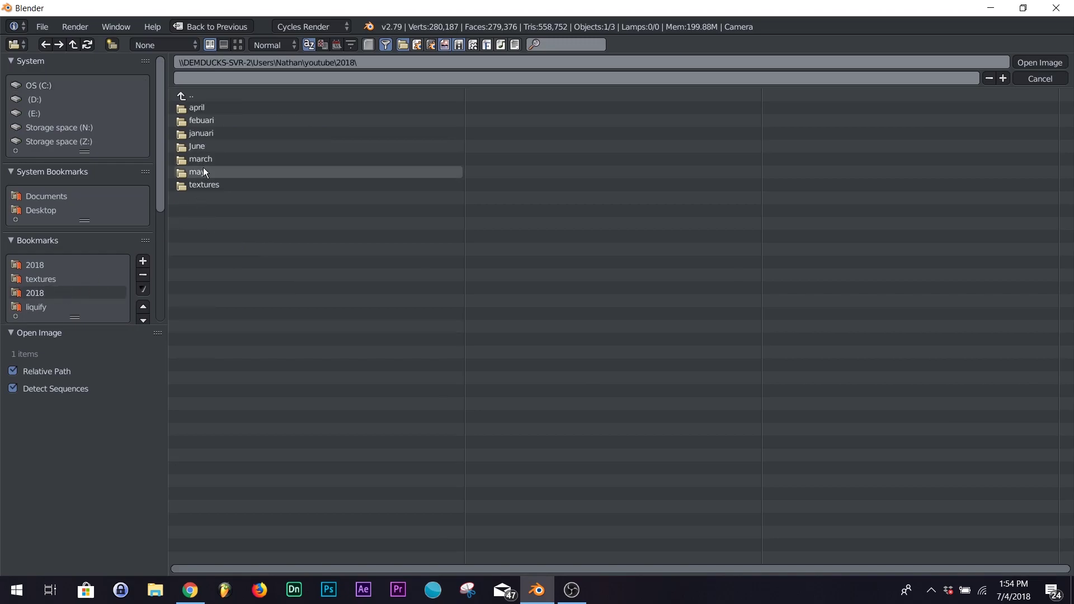
click(207, 144)
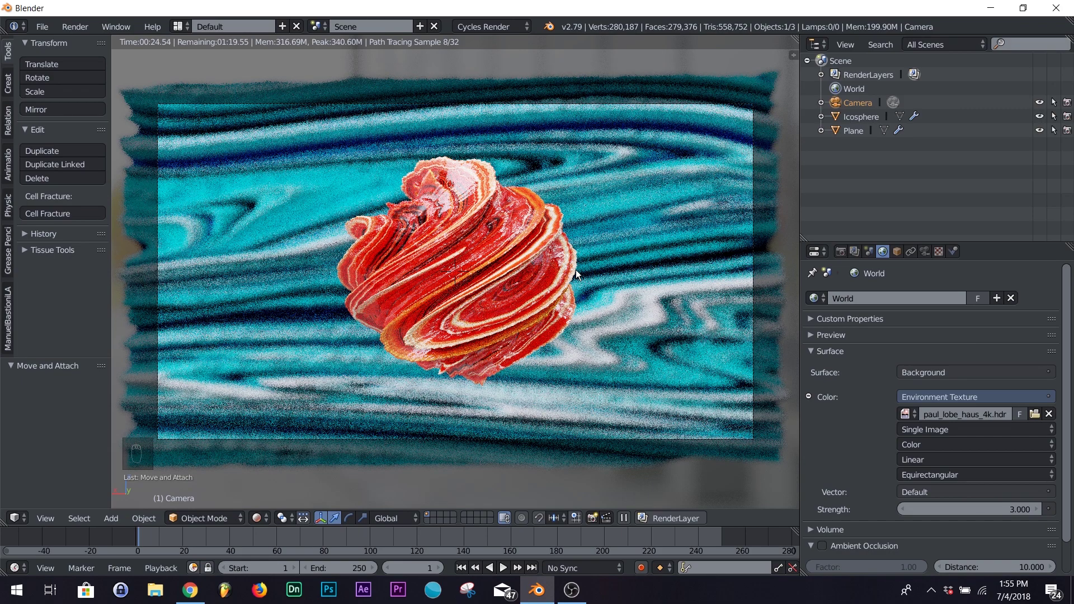
key(shift+z)
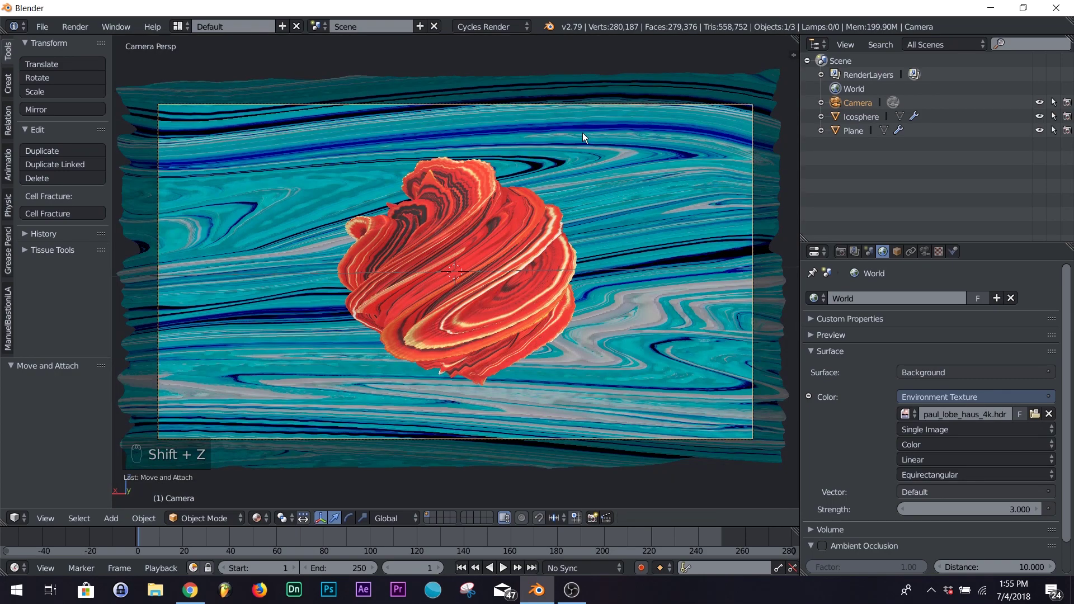
Set the render resolution percentage to 100% and look through the remaining render settings
click(841, 252)
drag(865, 485, 941, 482)
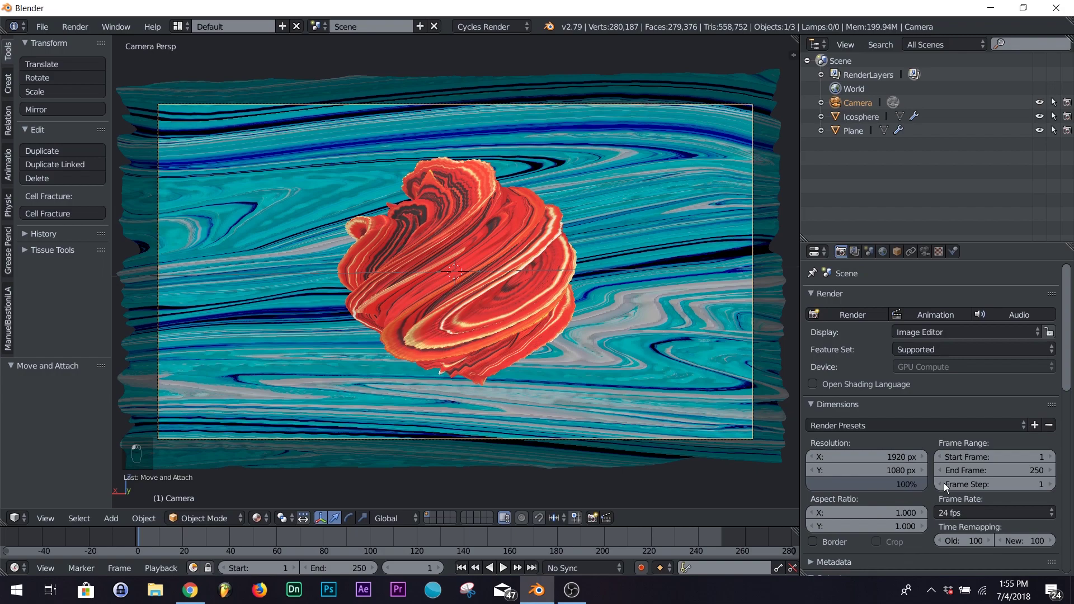
scroll(878, 399, down, 6)
scroll(871, 391, up, 6)
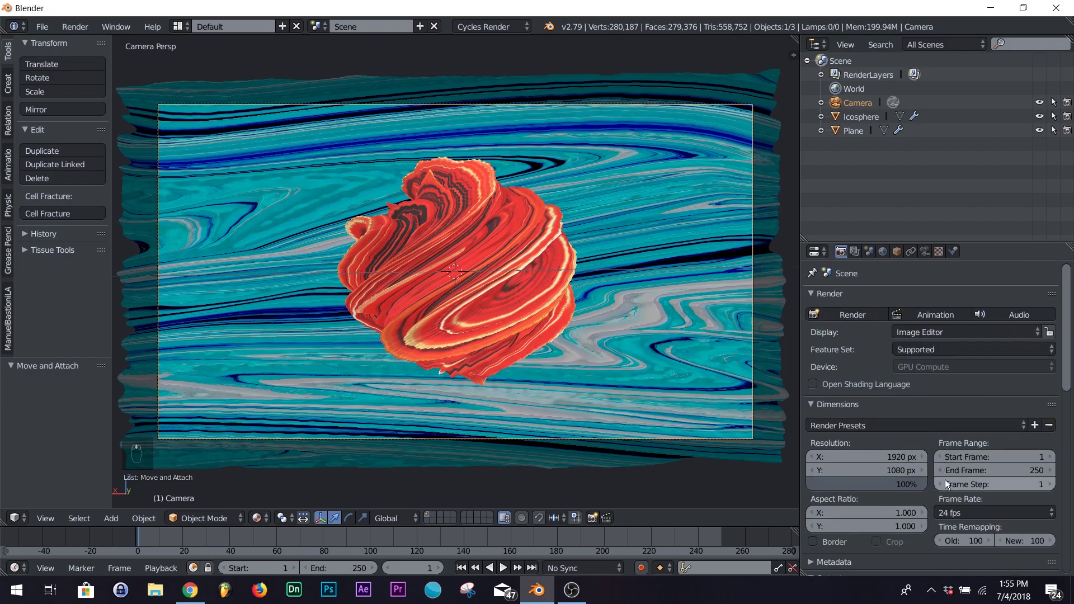